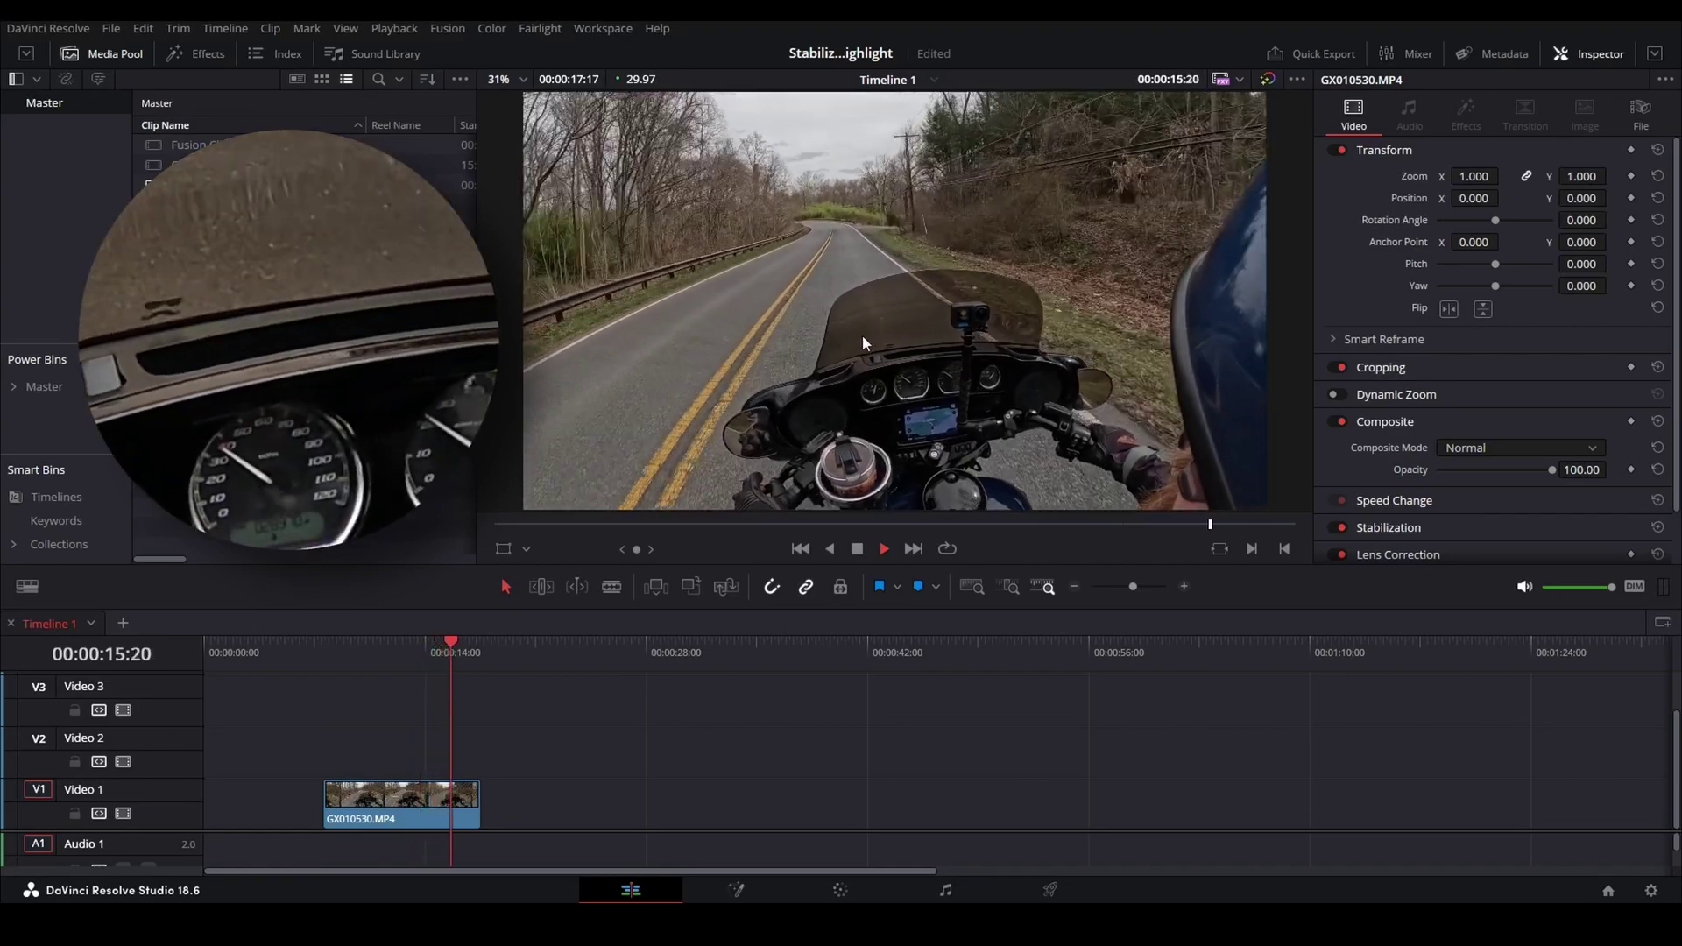
- Stop playback and place a copy of the motorcycle clip further right on Video 1
{"action": "key", "text": "space"}
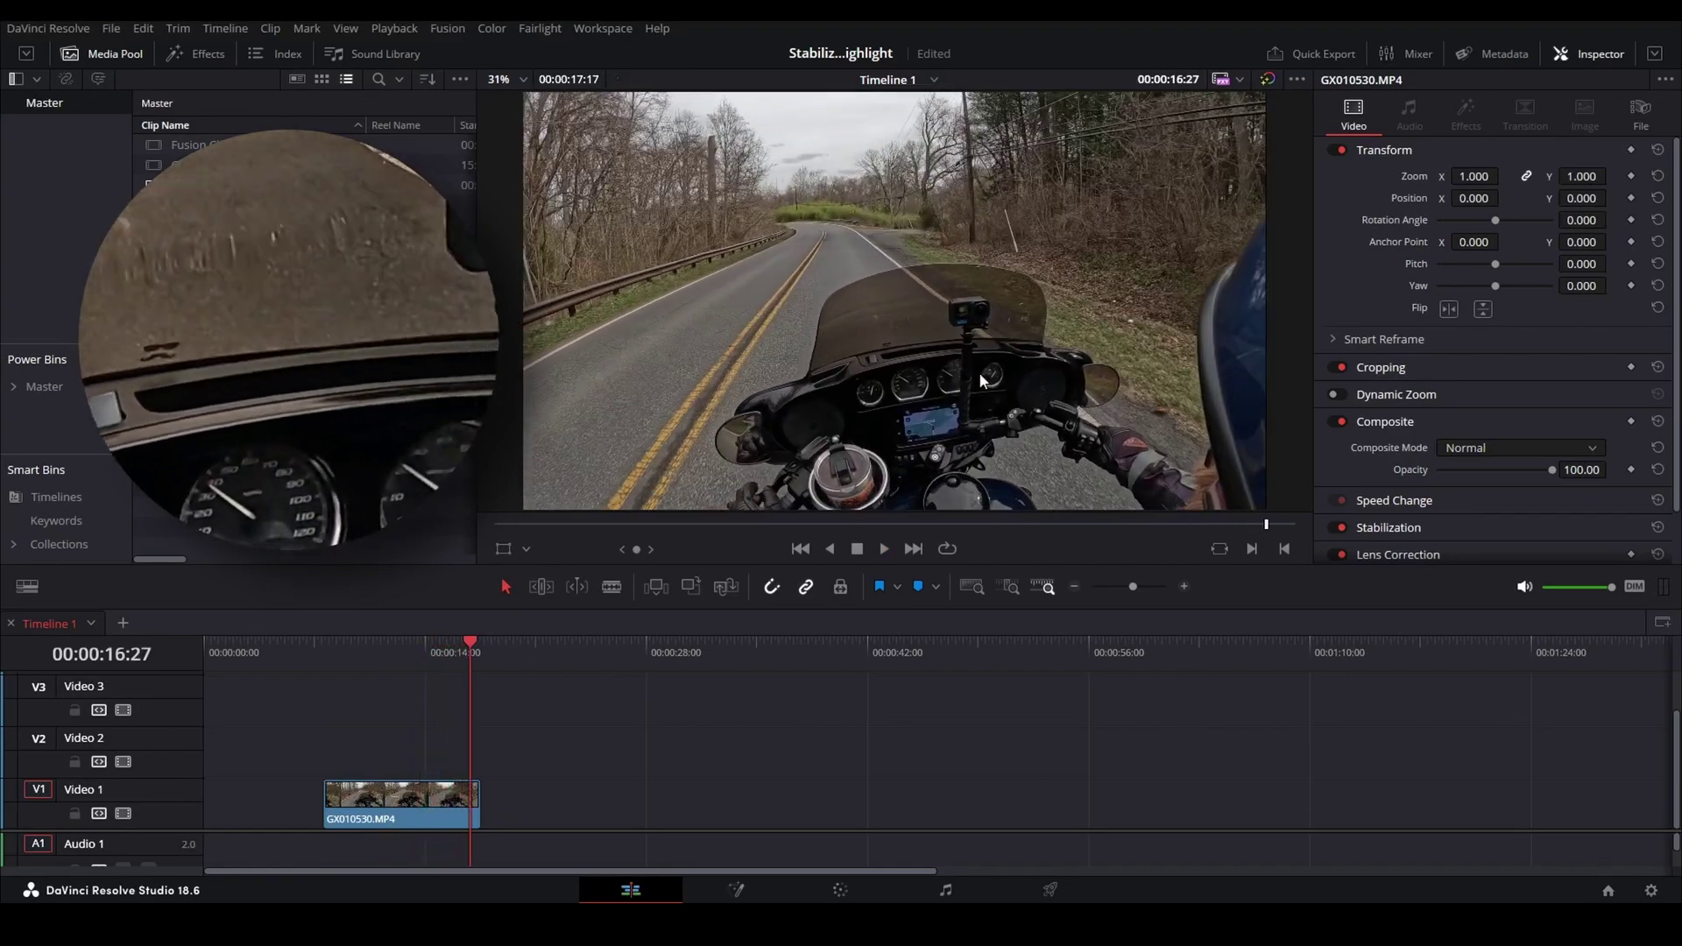
{"action": "left_click", "coordinate": [331, 655]}
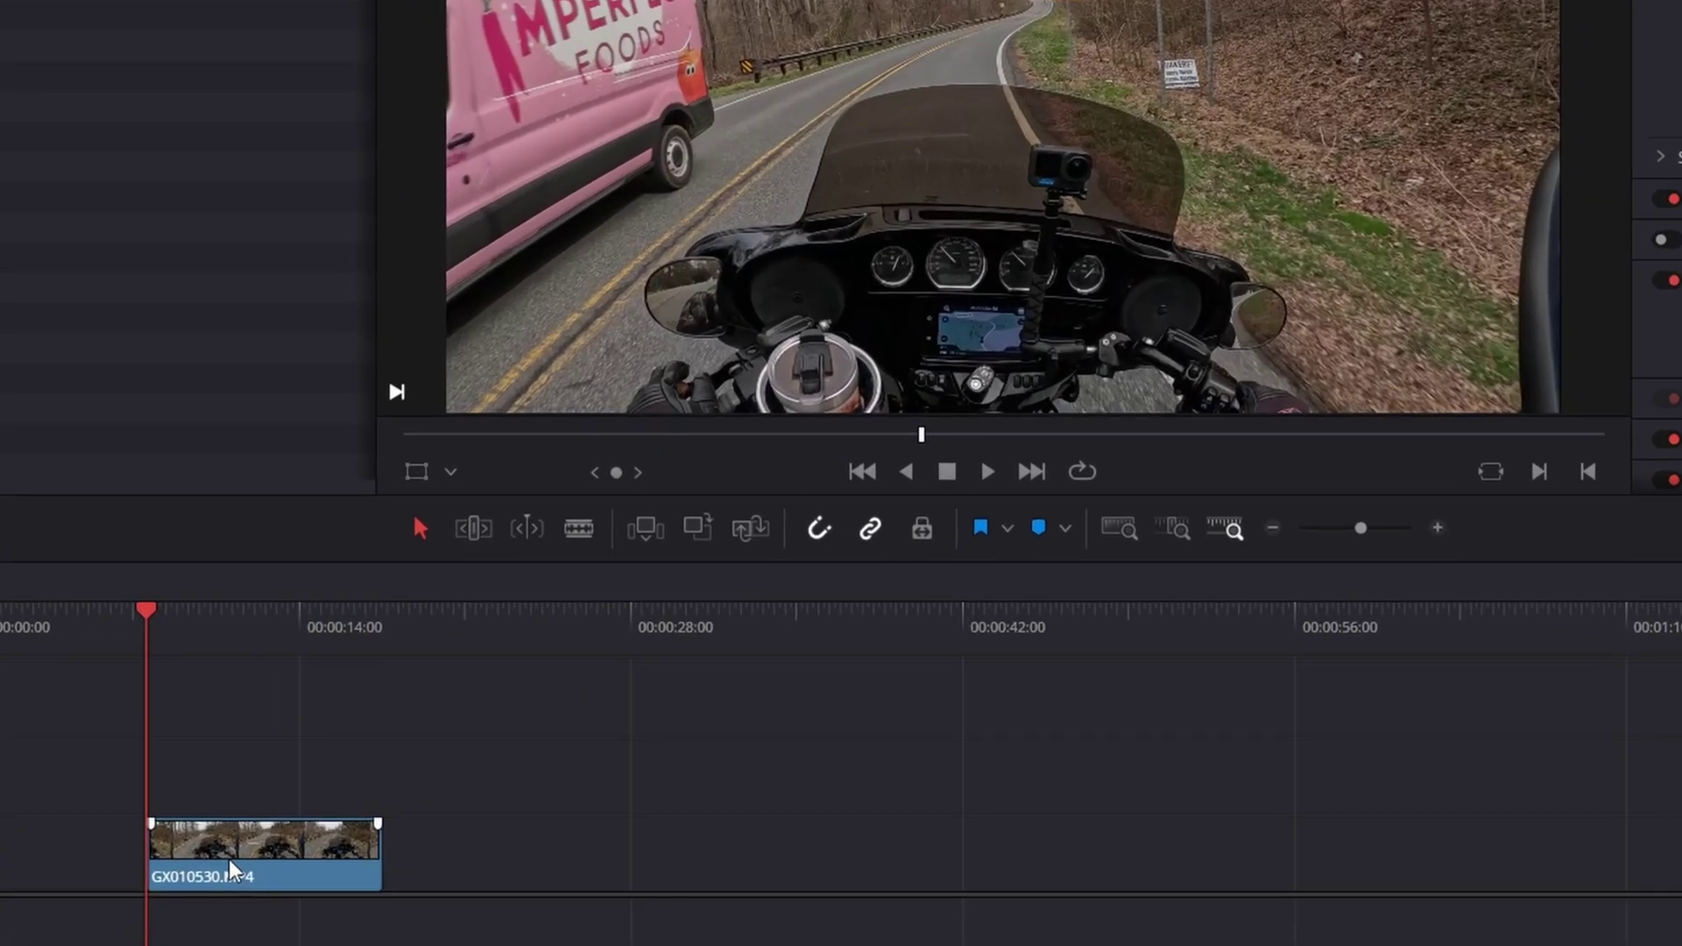
{"action": "left_click_drag", "start_coordinate": [228, 858], "coordinate": [618, 872]}
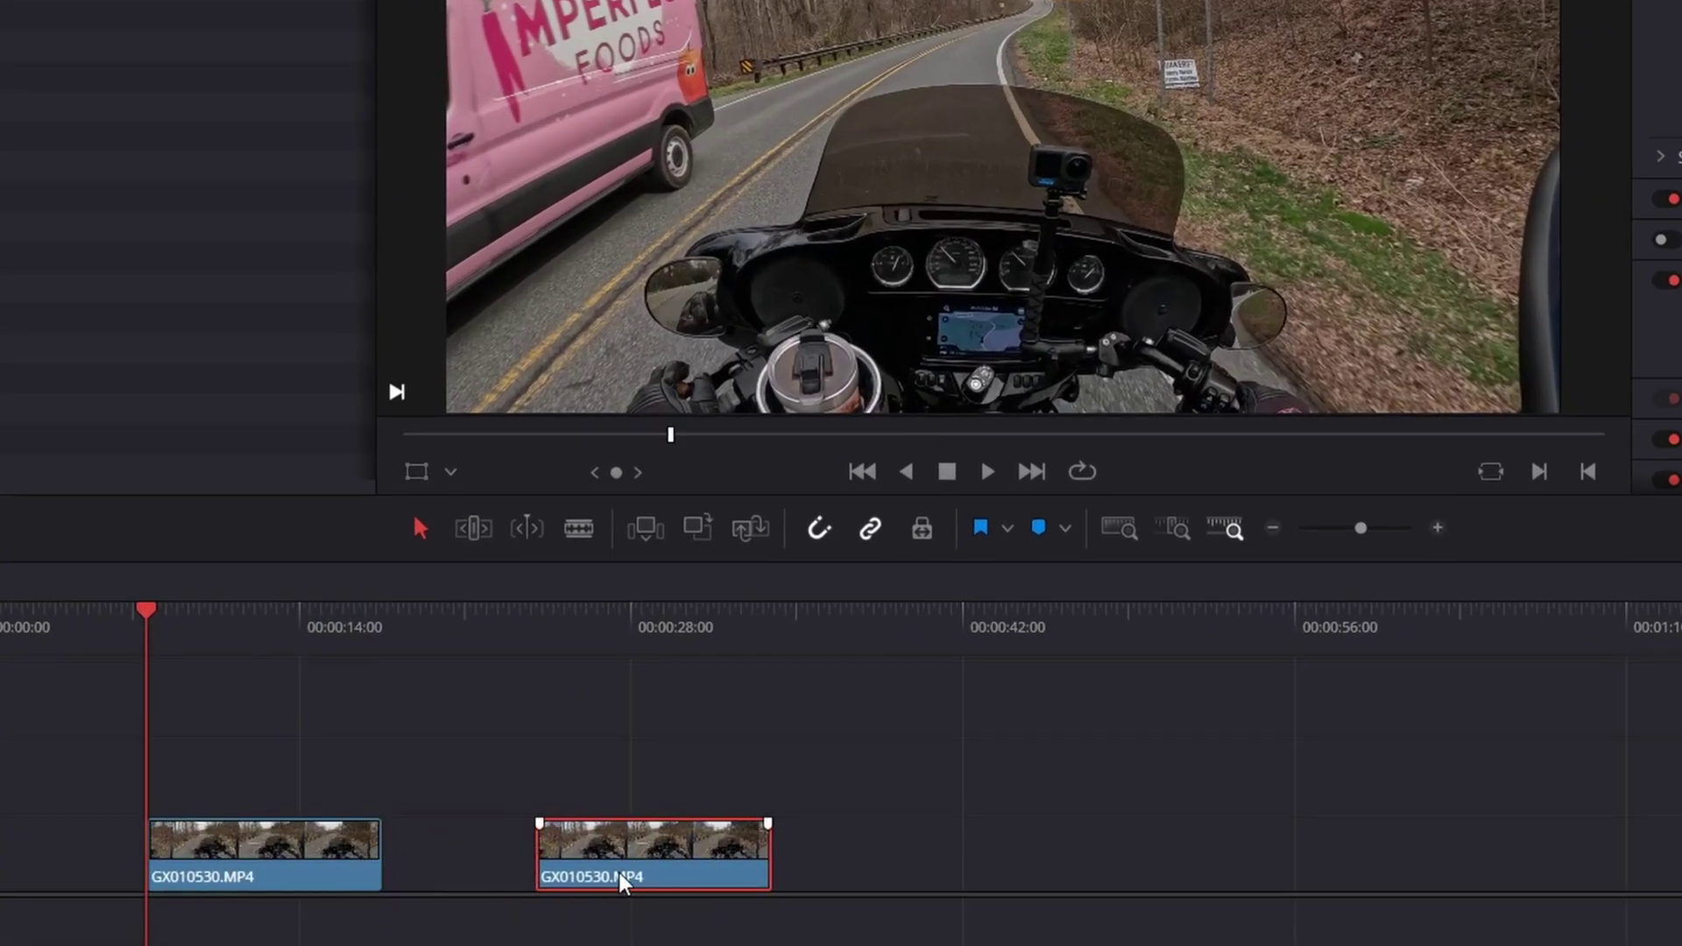
{"action": "left_click", "coordinate": [536, 615]}
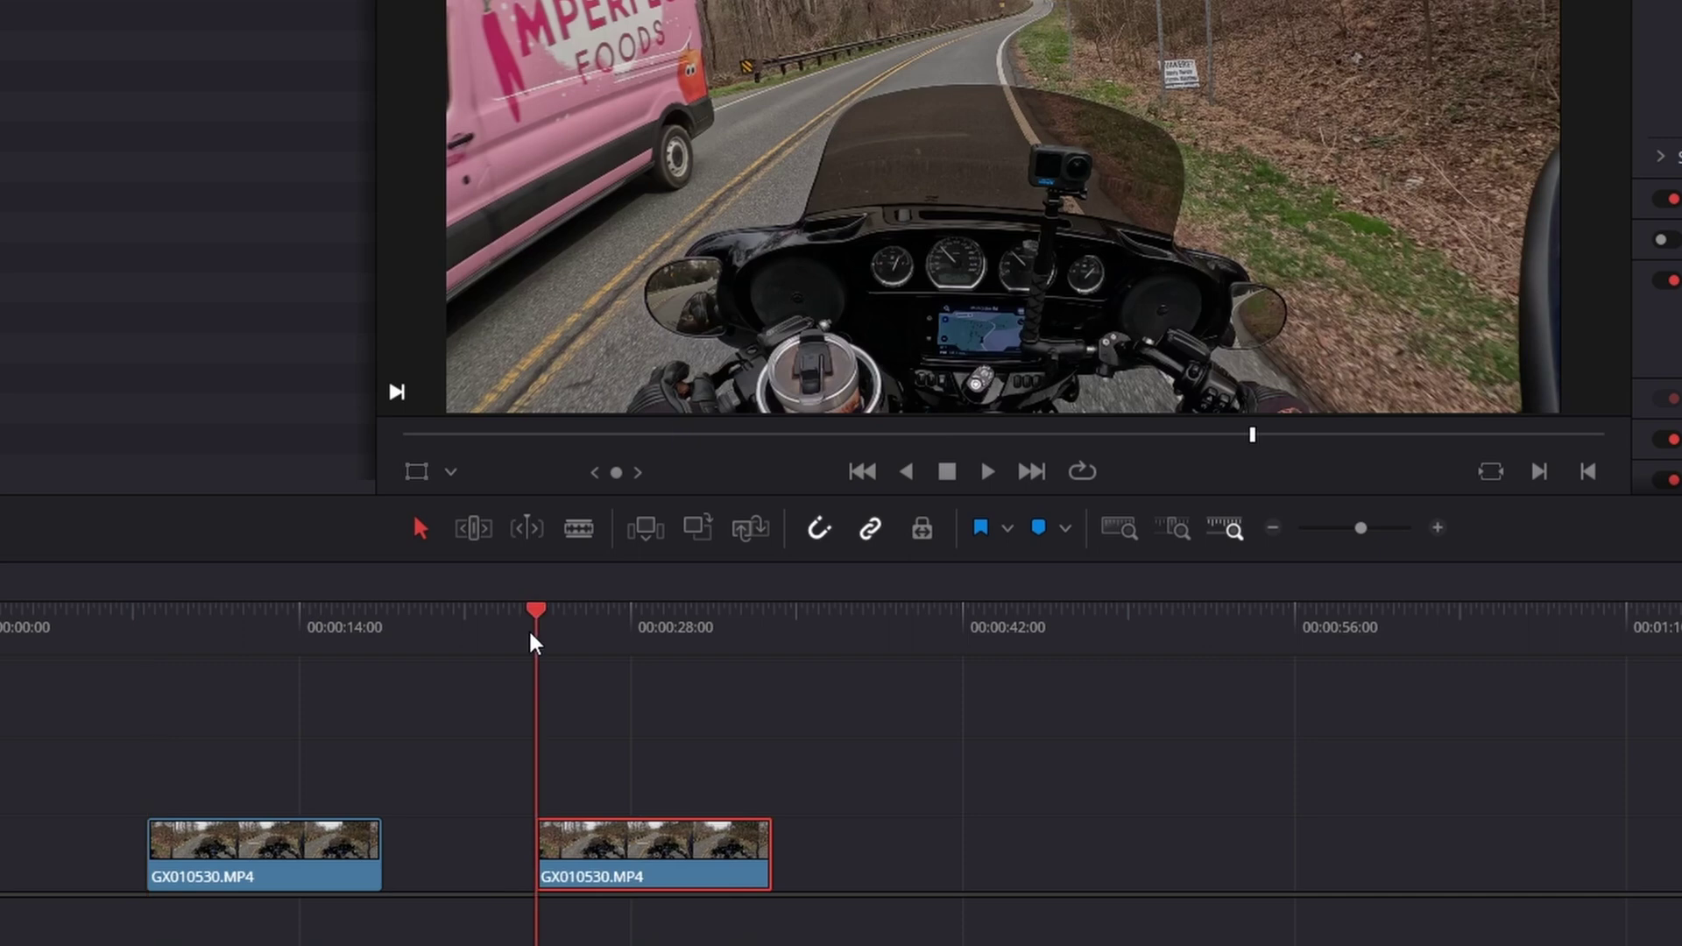
- Convert the copy into Fusion Clip 2 and open it on the Fusion page
{"action": "right_click", "coordinate": [639, 871]}
{"action": "left_click", "coordinate": [713, 102]}
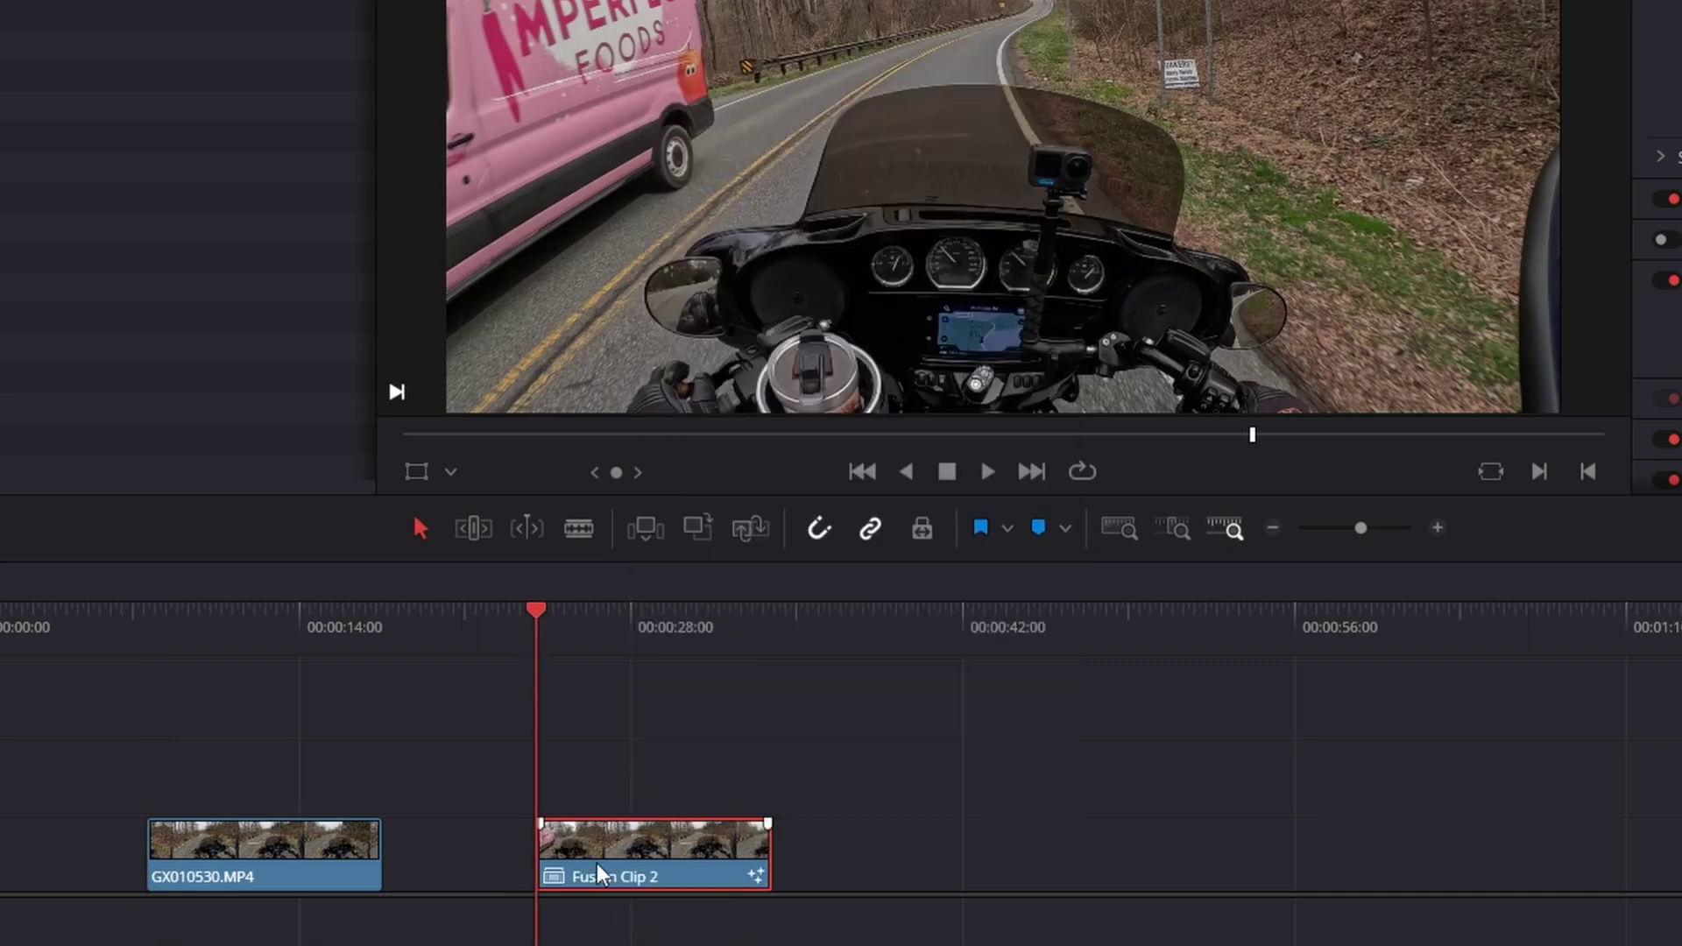
{"action": "left_click", "coordinate": [619, 804]}
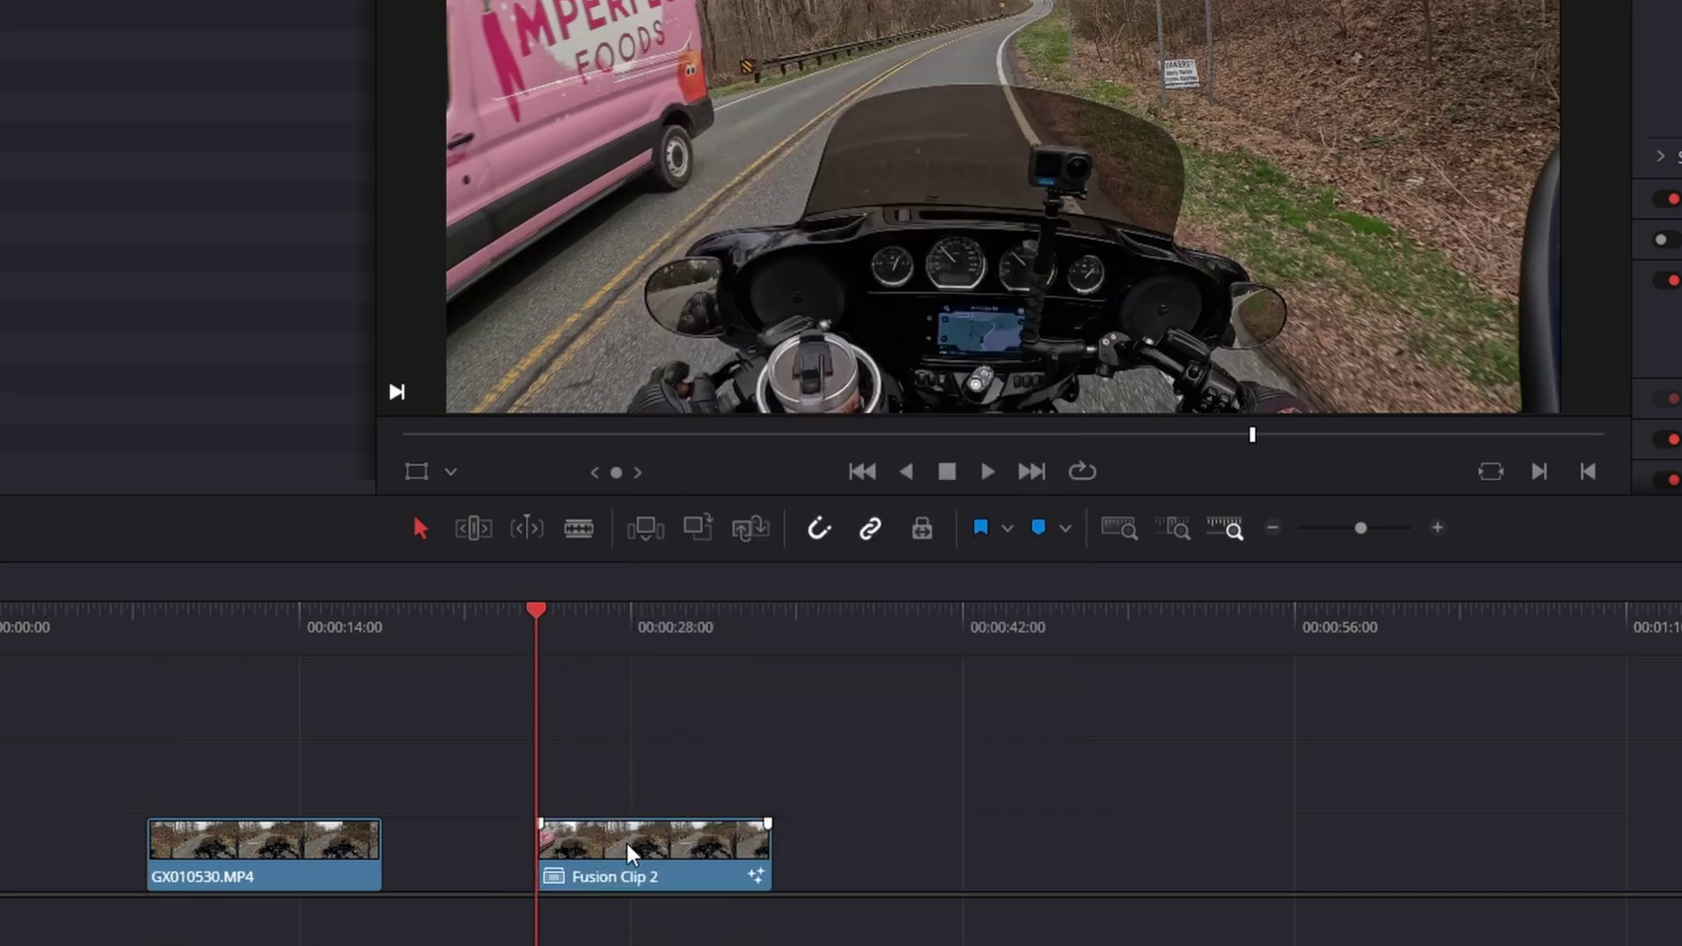
{"action": "right_click", "coordinate": [627, 839]}
{"action": "left_click", "coordinate": [726, 429]}
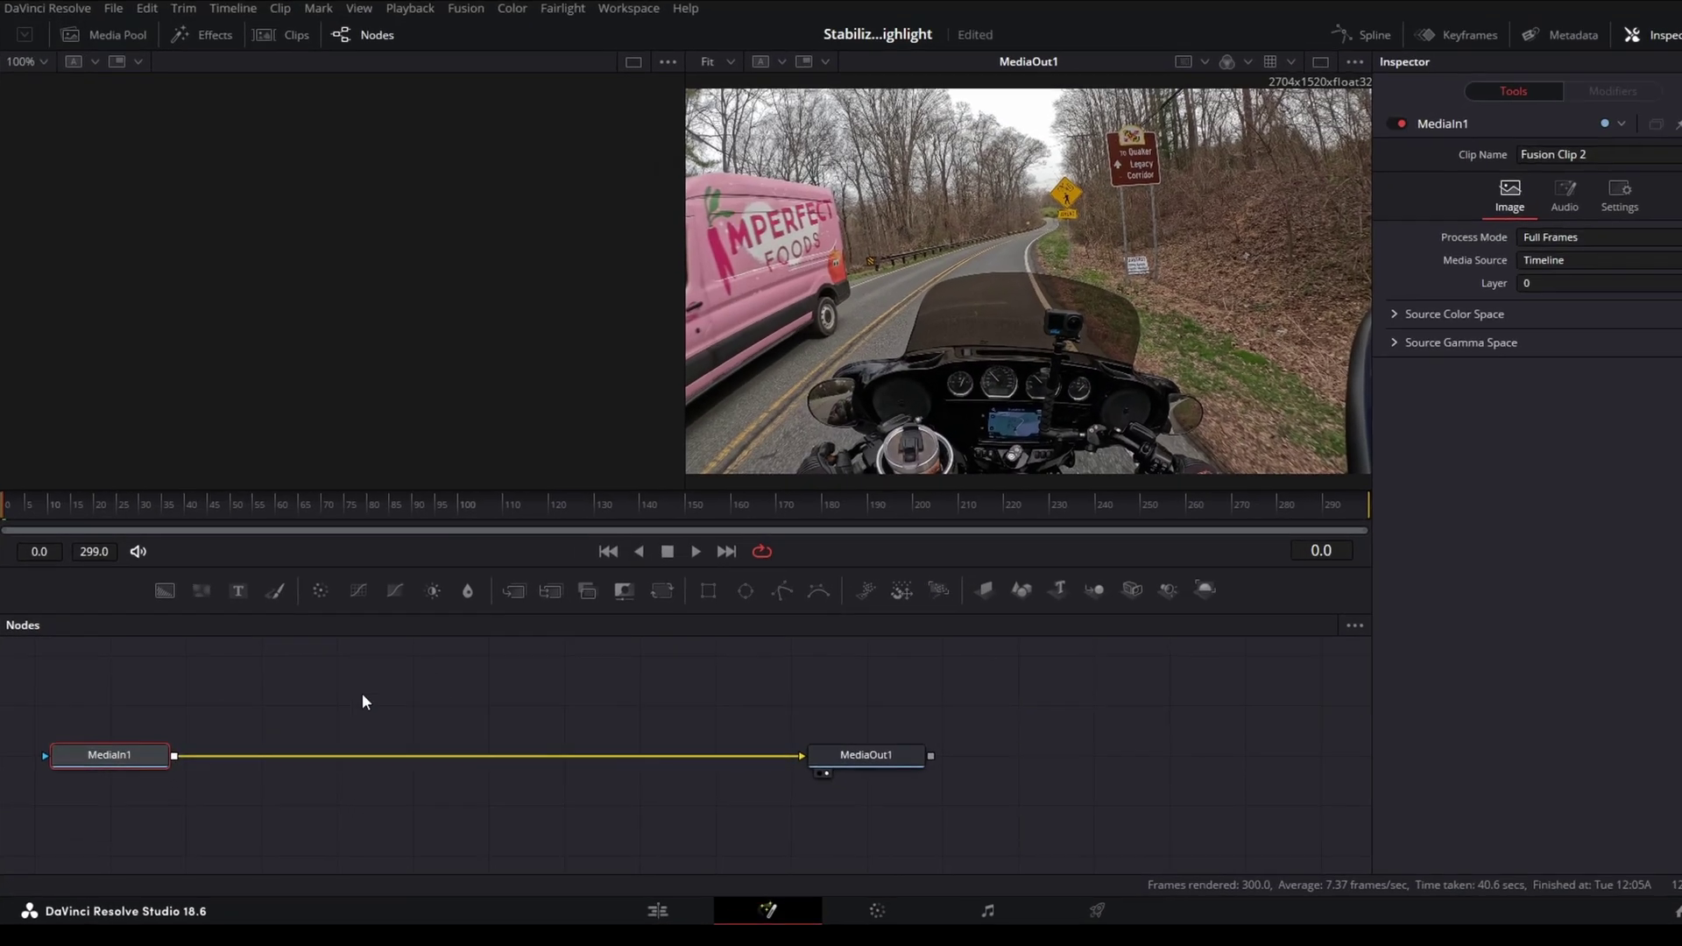
- Insert a Tracker node between MediaIn1 and MediaOut1 with its pattern box on the GoPro mount
{"action": "key", "text": "shift+space"}
{"action": "type", "text": "tra"}
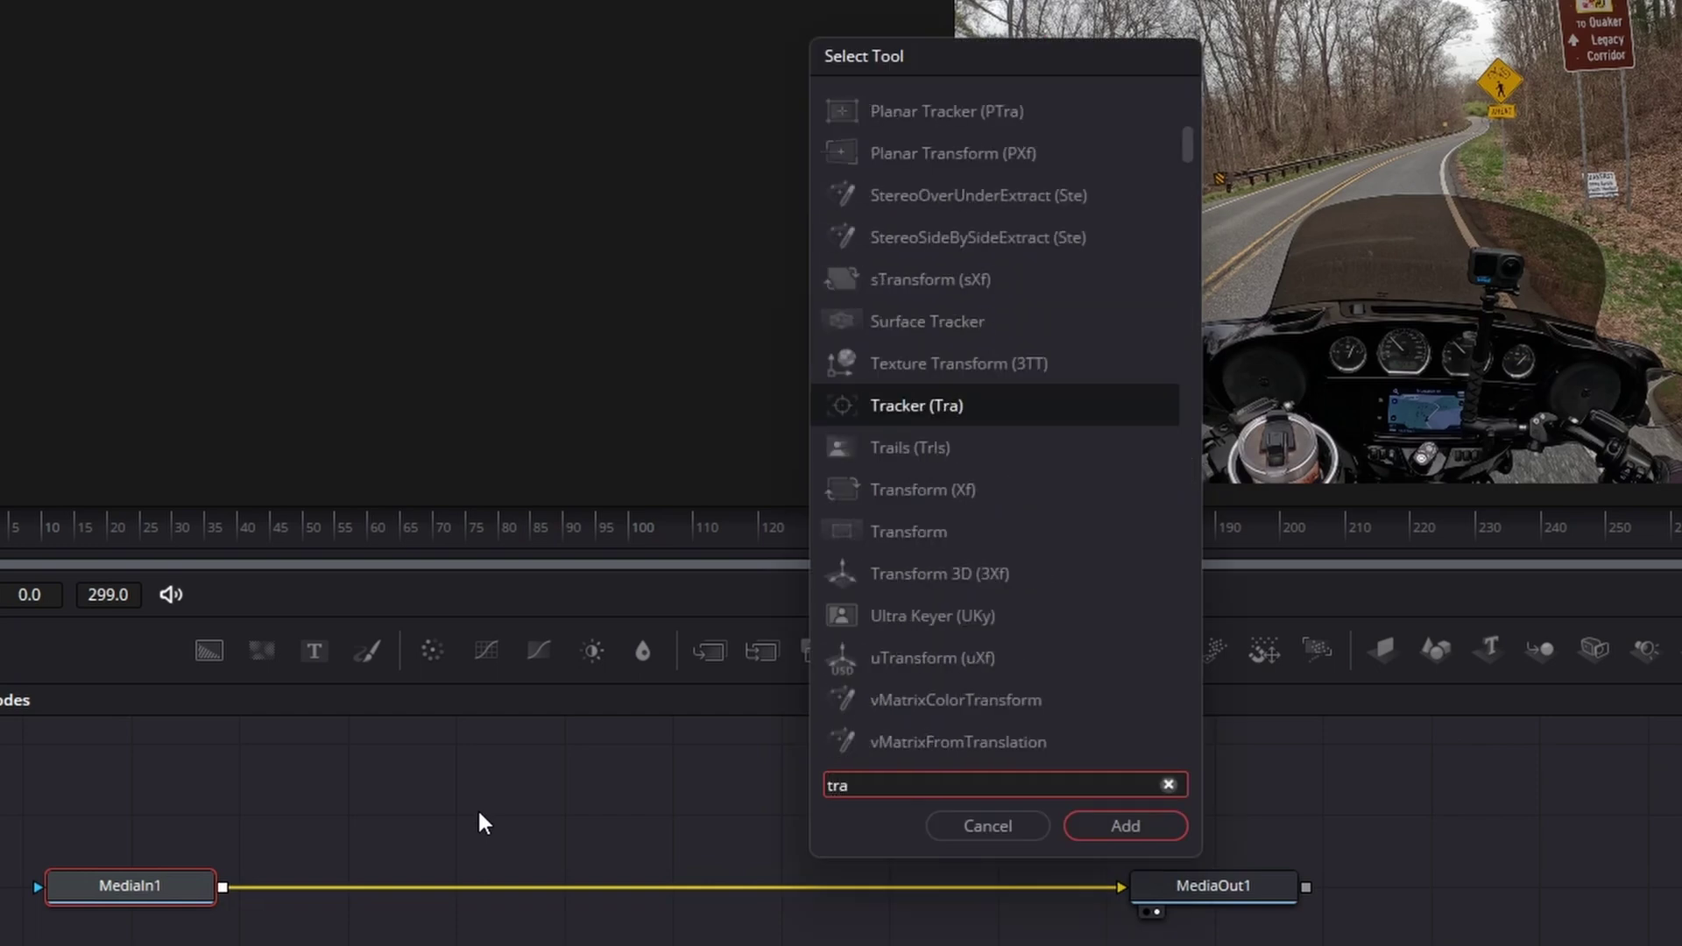
{"action": "key", "text": "Return"}
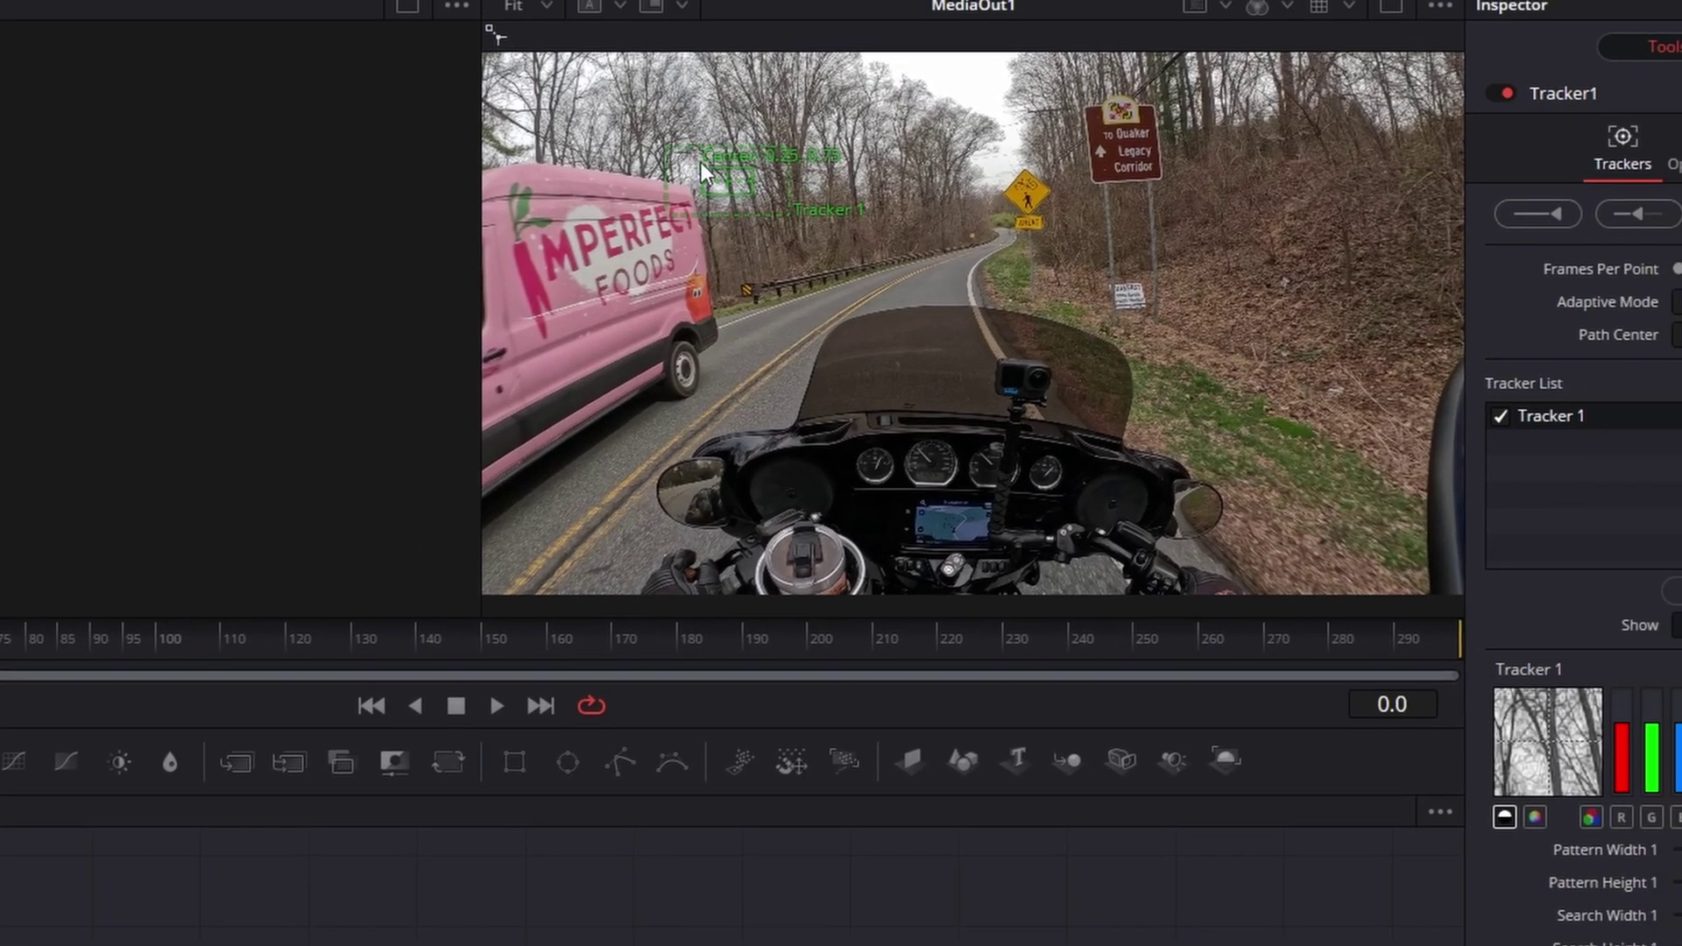
{"action": "left_click_drag", "start_coordinate": [708, 181], "coordinate": [985, 385]}
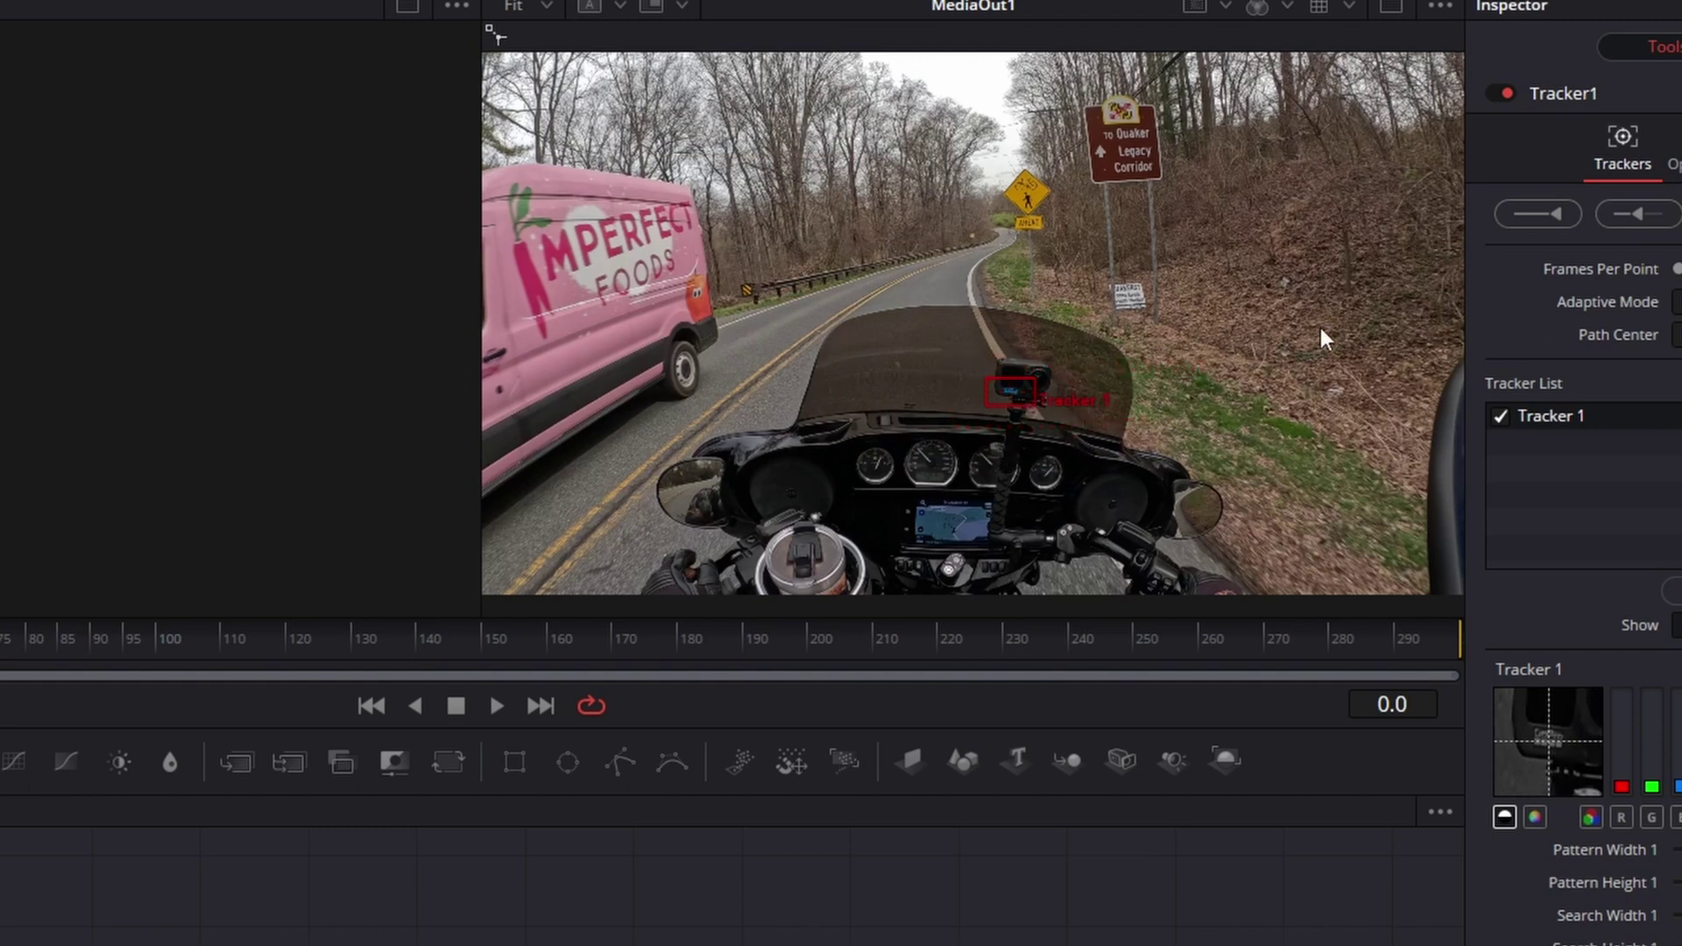
- Set adaptive mode to Best match and tolerance to 0.4, then track forward through the clip
{"action": "mouse_move", "coordinate": [997, 392]}
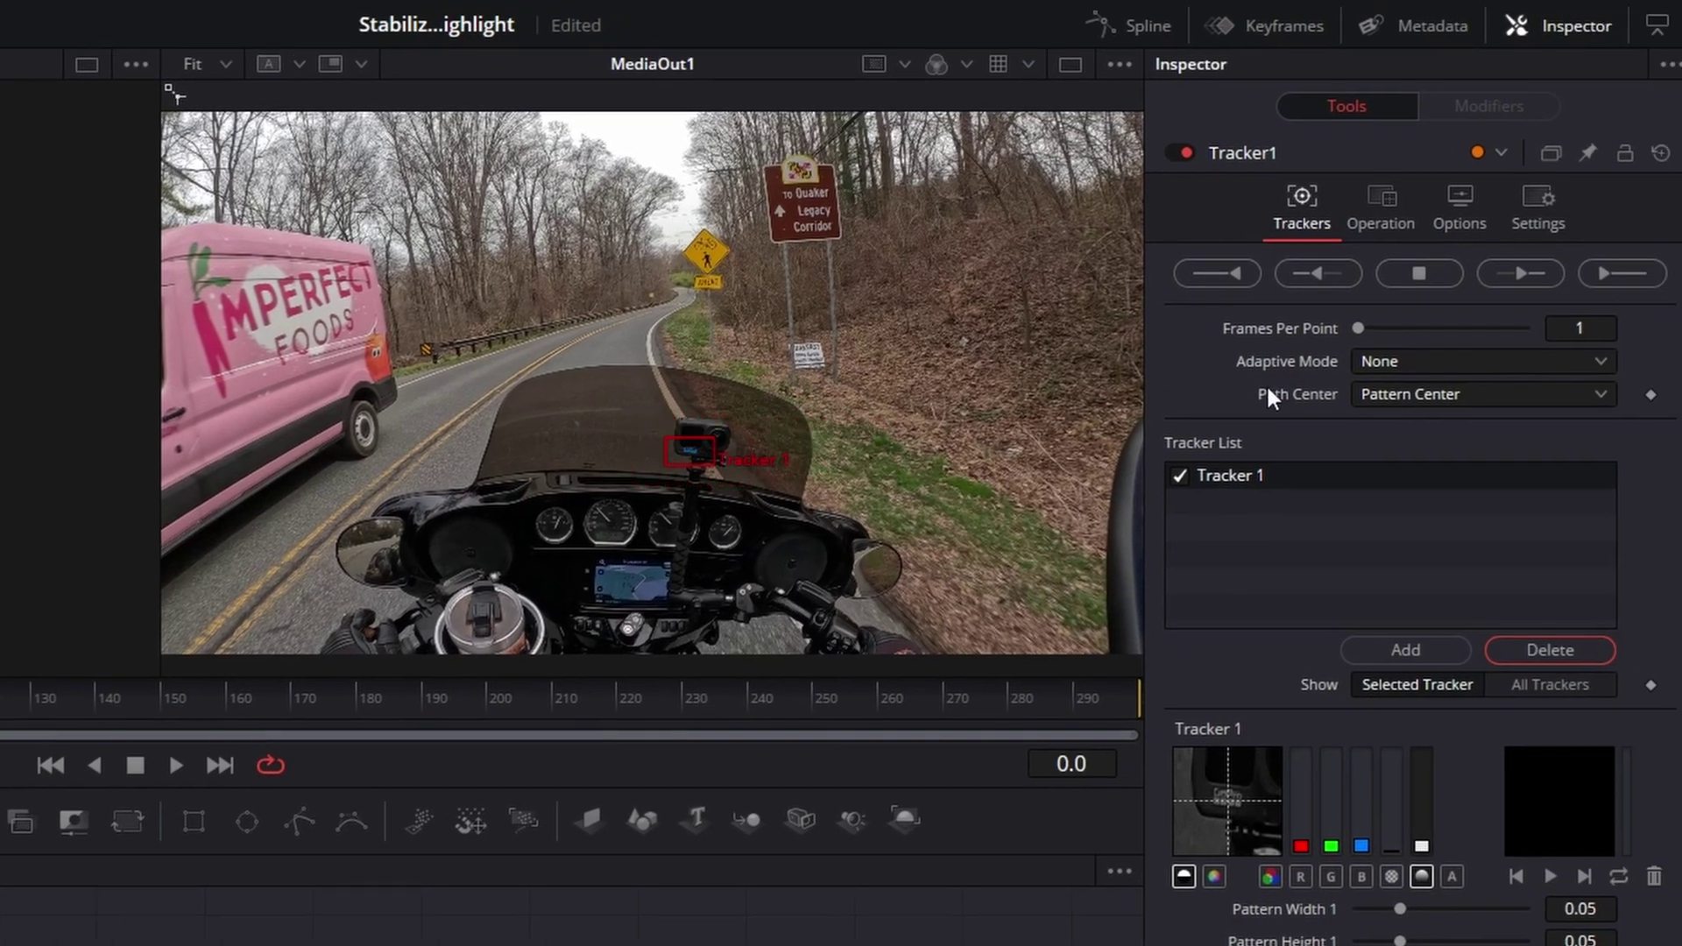
{"action": "left_click", "coordinate": [1412, 363]}
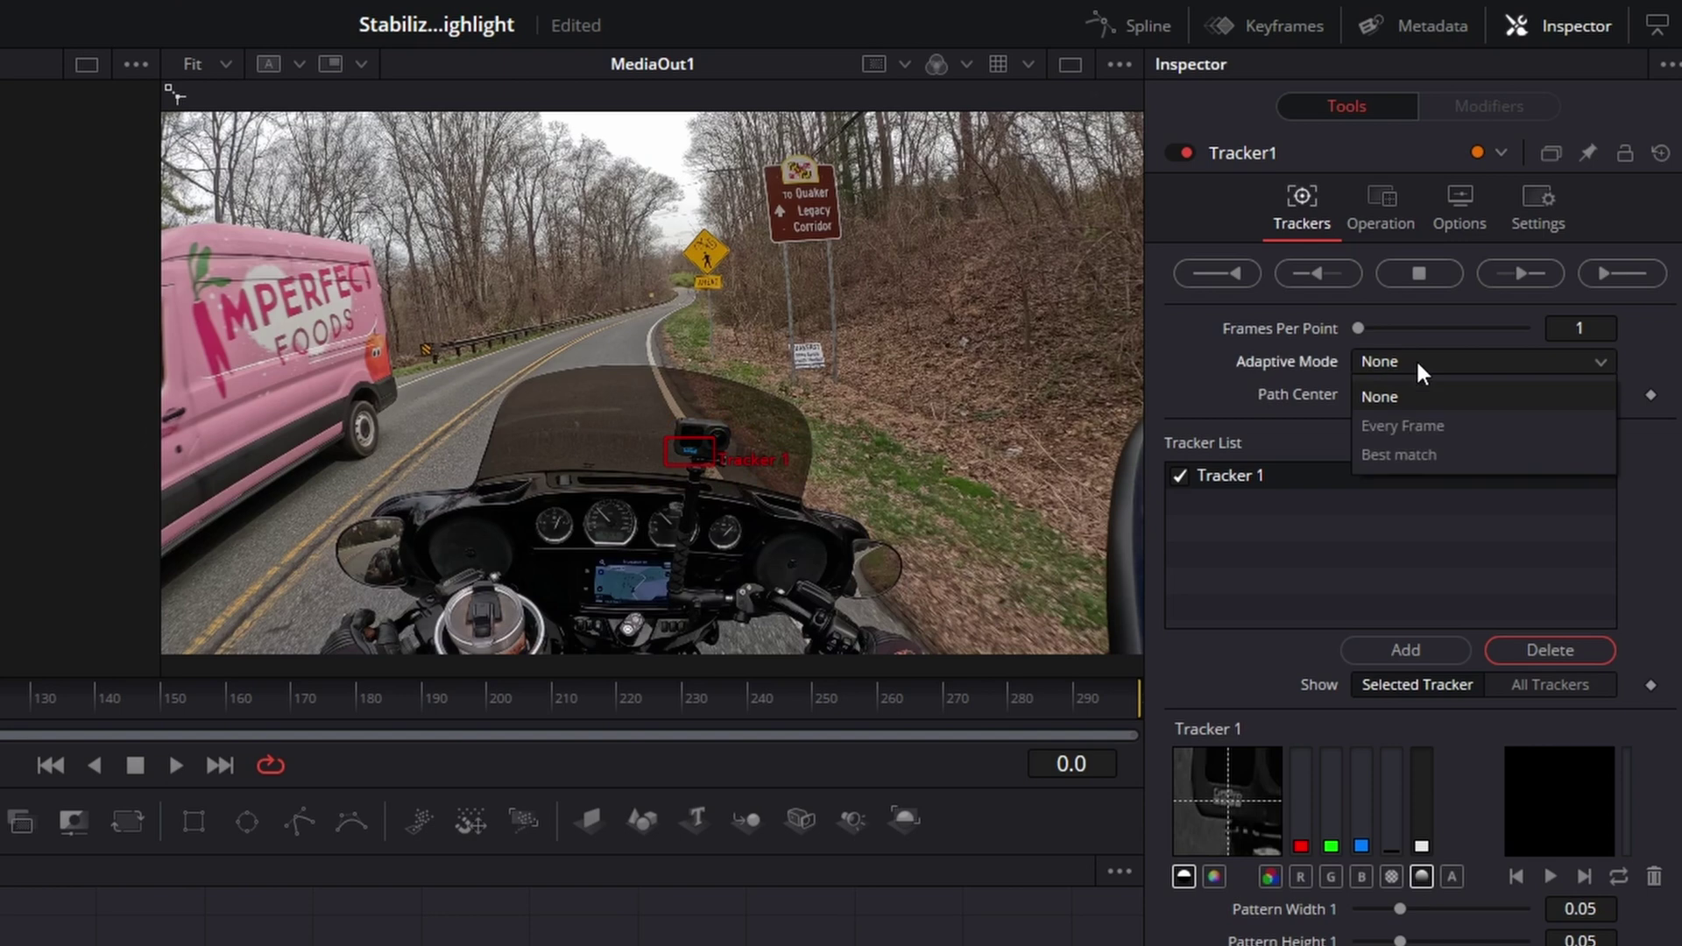
{"action": "left_click", "coordinate": [1413, 452]}
{"action": "left_click", "coordinate": [1584, 394]}
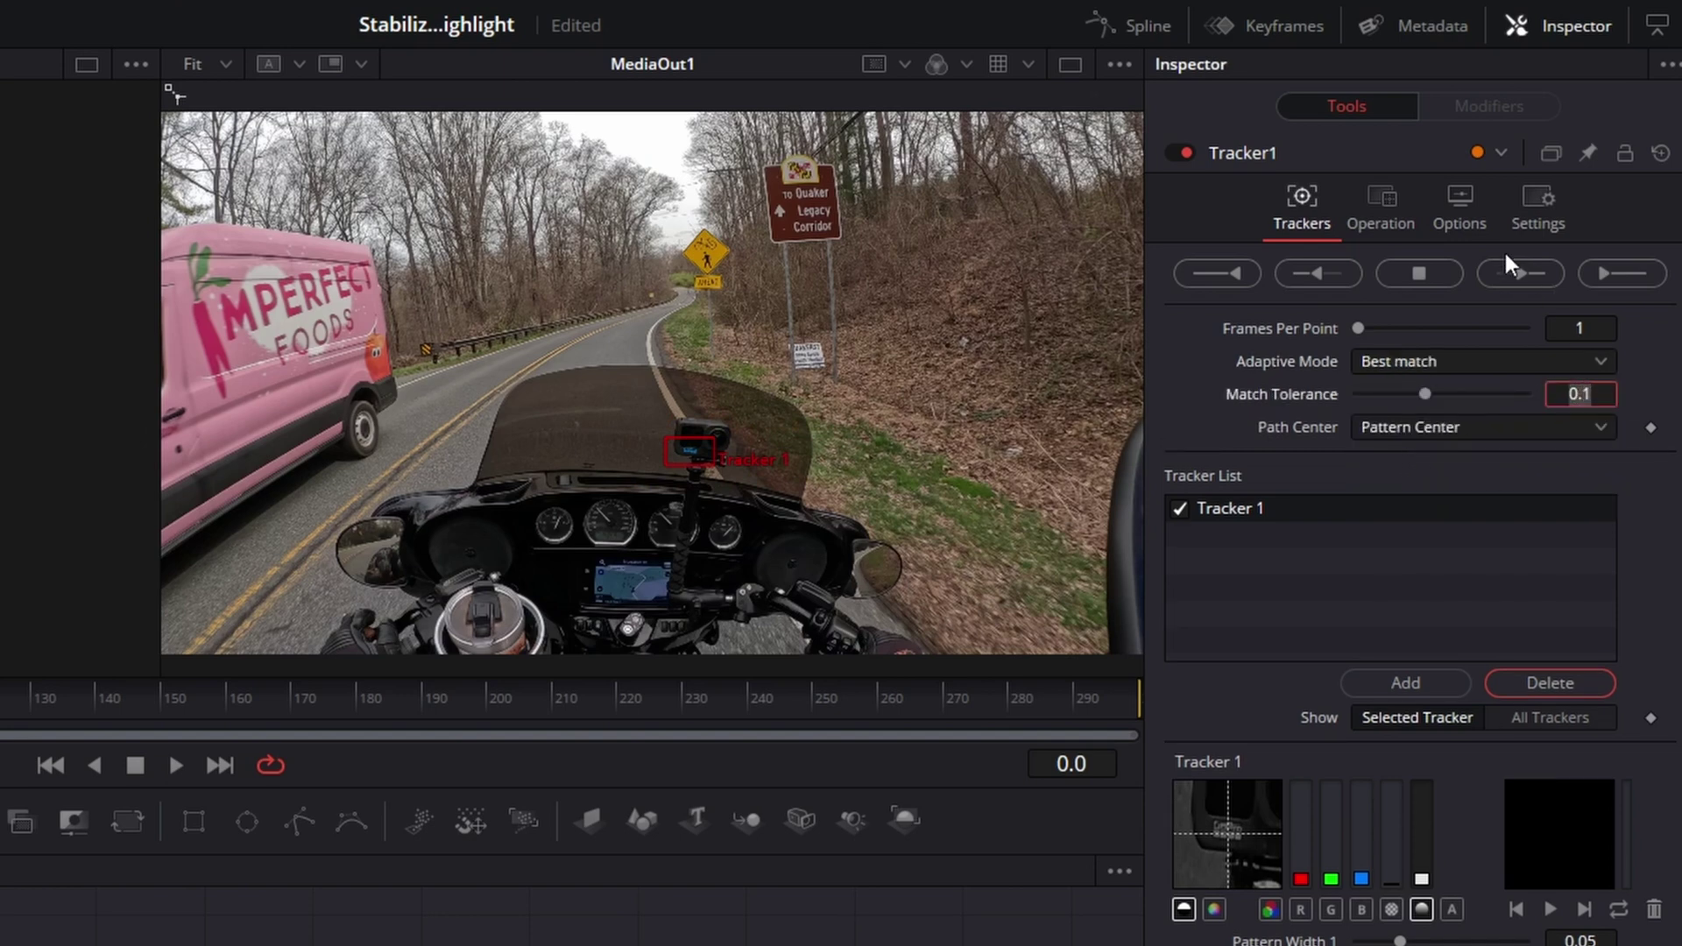
{"action": "type", "text": "0.4"}
{"action": "key", "text": "Return"}
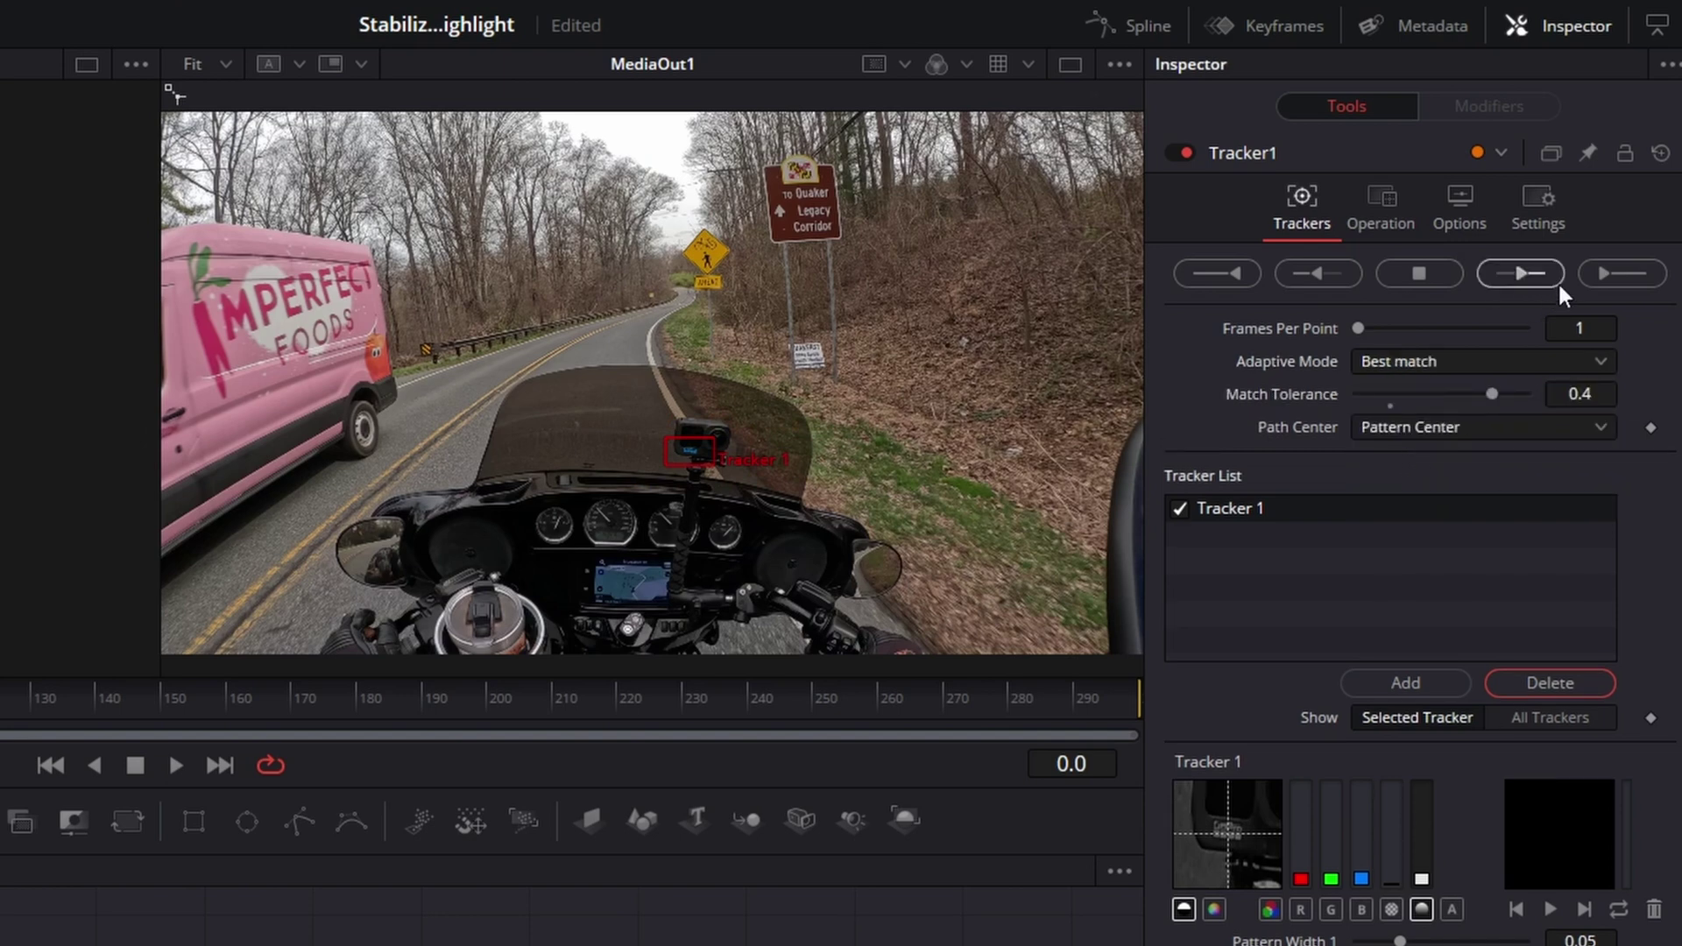
{"action": "left_click", "coordinate": [1612, 273]}
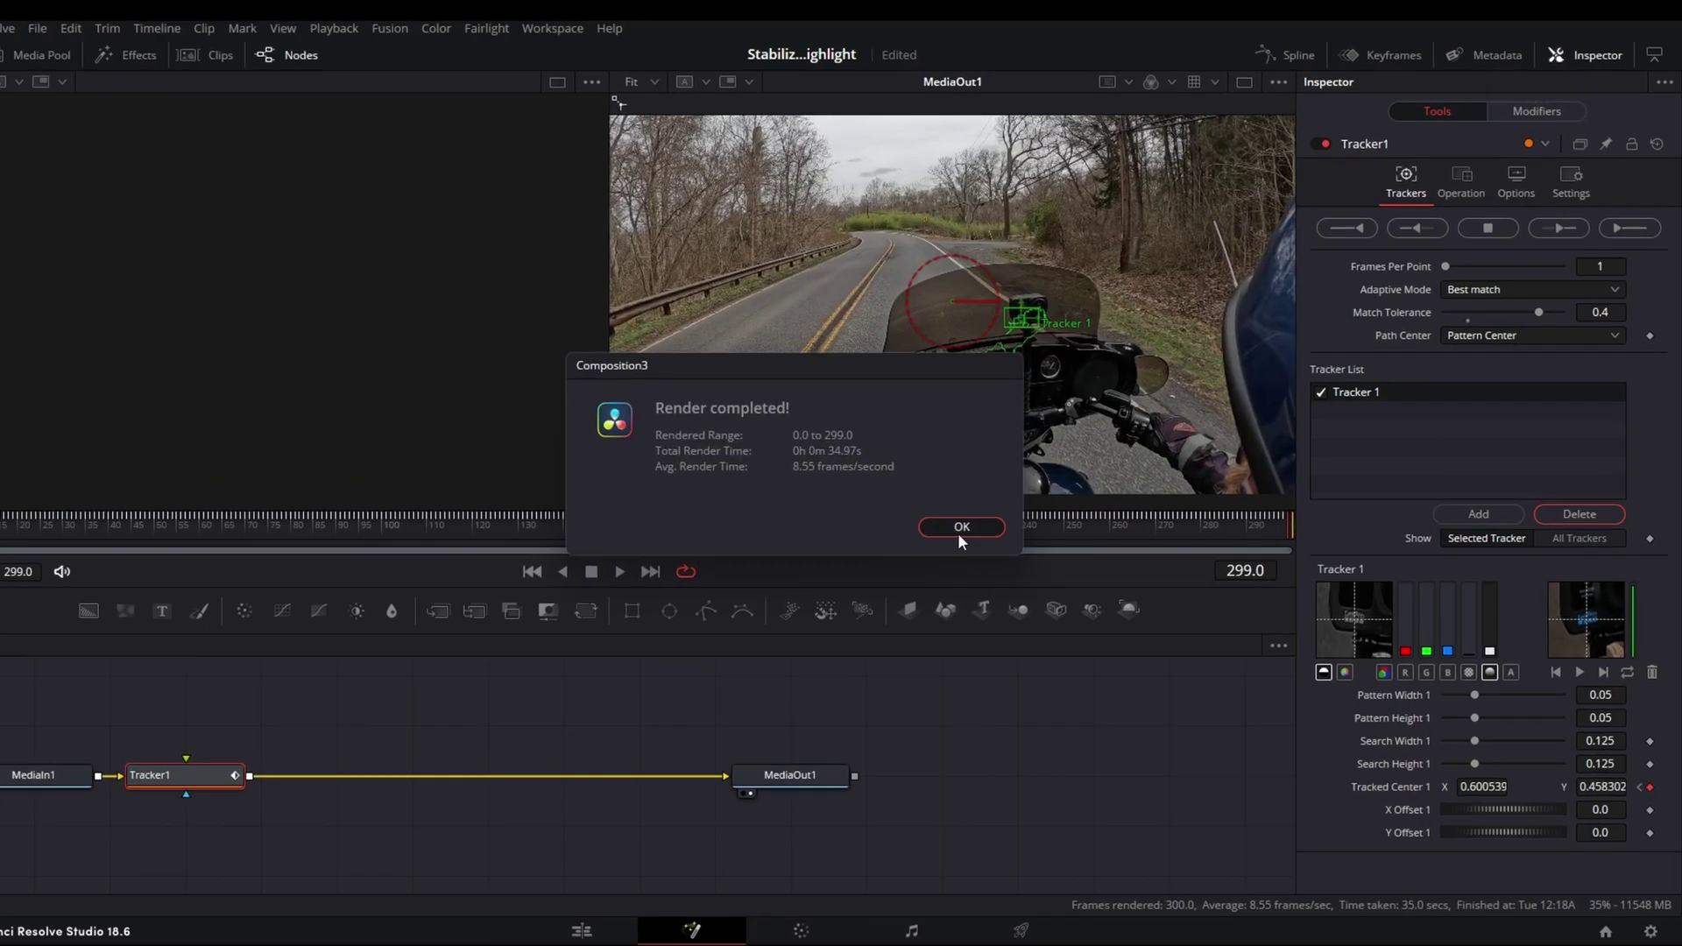
{"action": "left_click", "coordinate": [960, 529]}
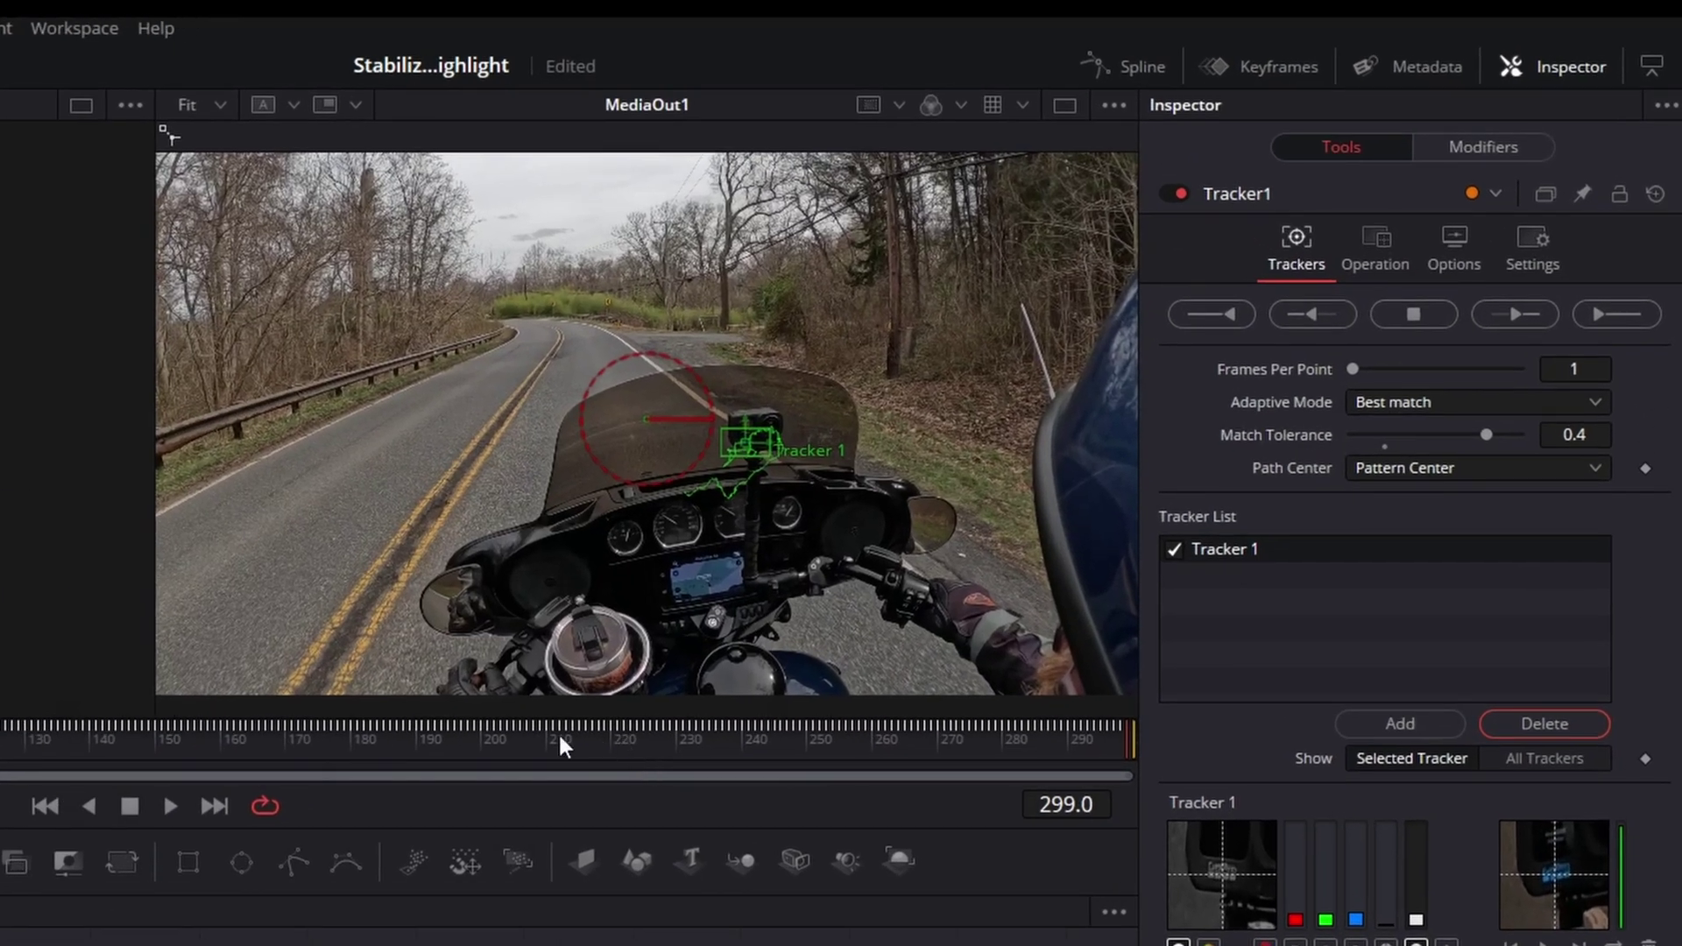
- Set Tracker1's operation to Match Move with Merge BG only, then scrub frames 180–270 to check
{"action": "left_click", "coordinate": [1358, 264]}
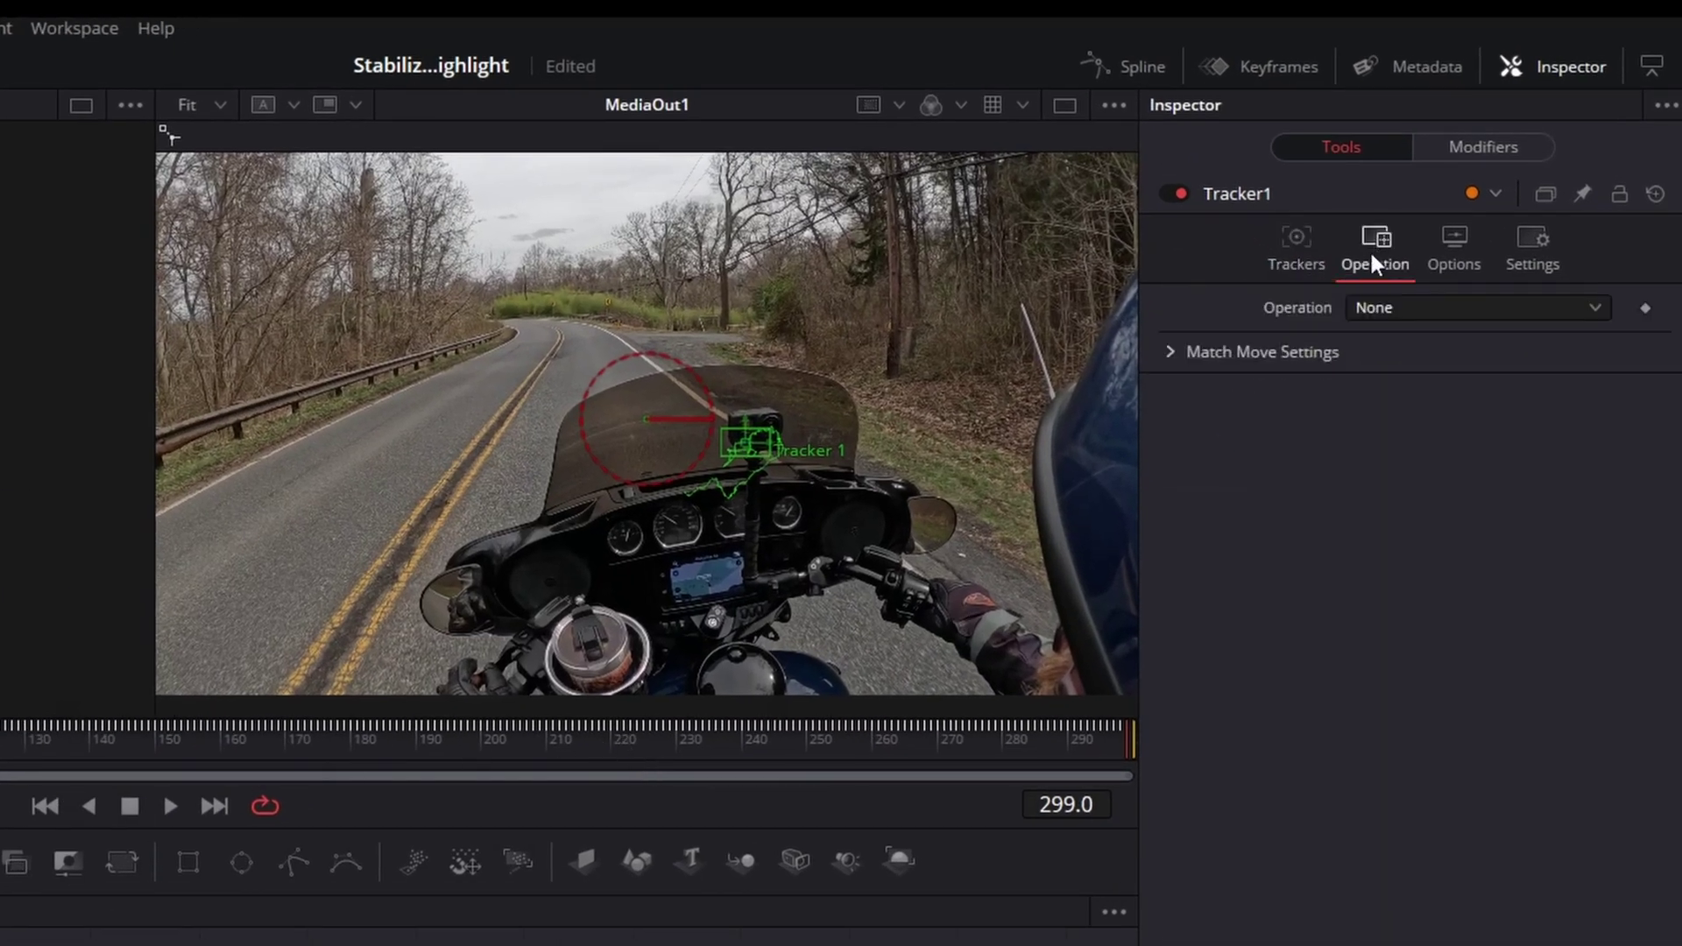
{"action": "left_click", "coordinate": [1407, 306]}
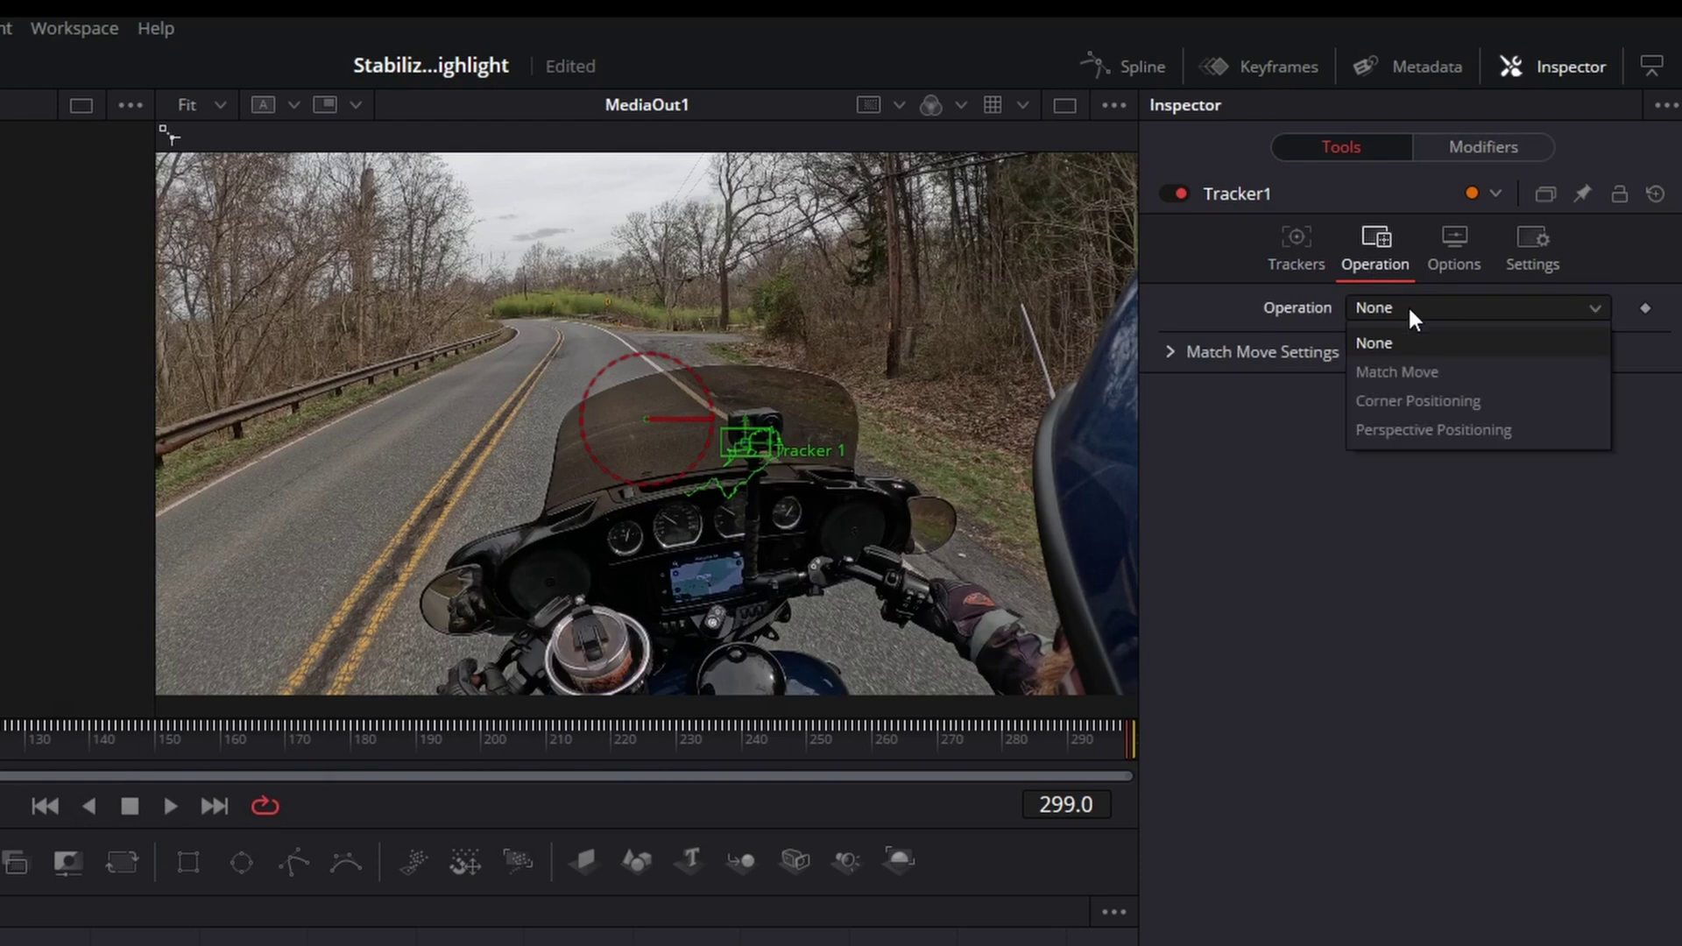
{"action": "left_click", "coordinate": [1415, 368]}
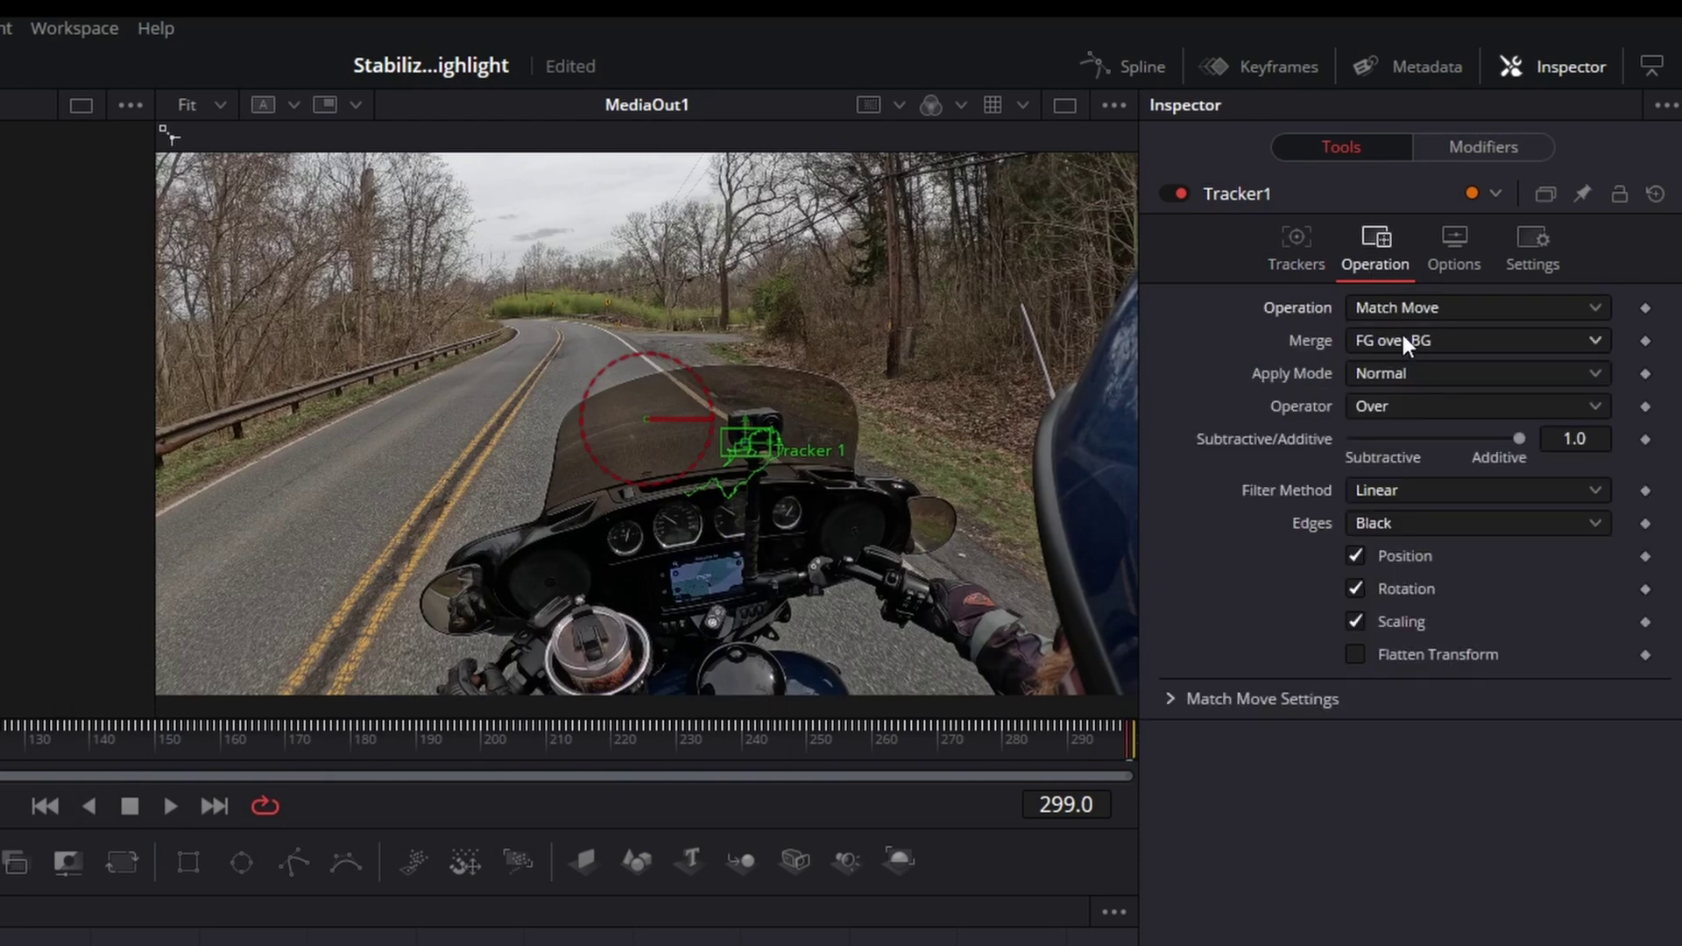
{"action": "left_click", "coordinate": [1402, 338]}
{"action": "left_click", "coordinate": [1404, 377]}
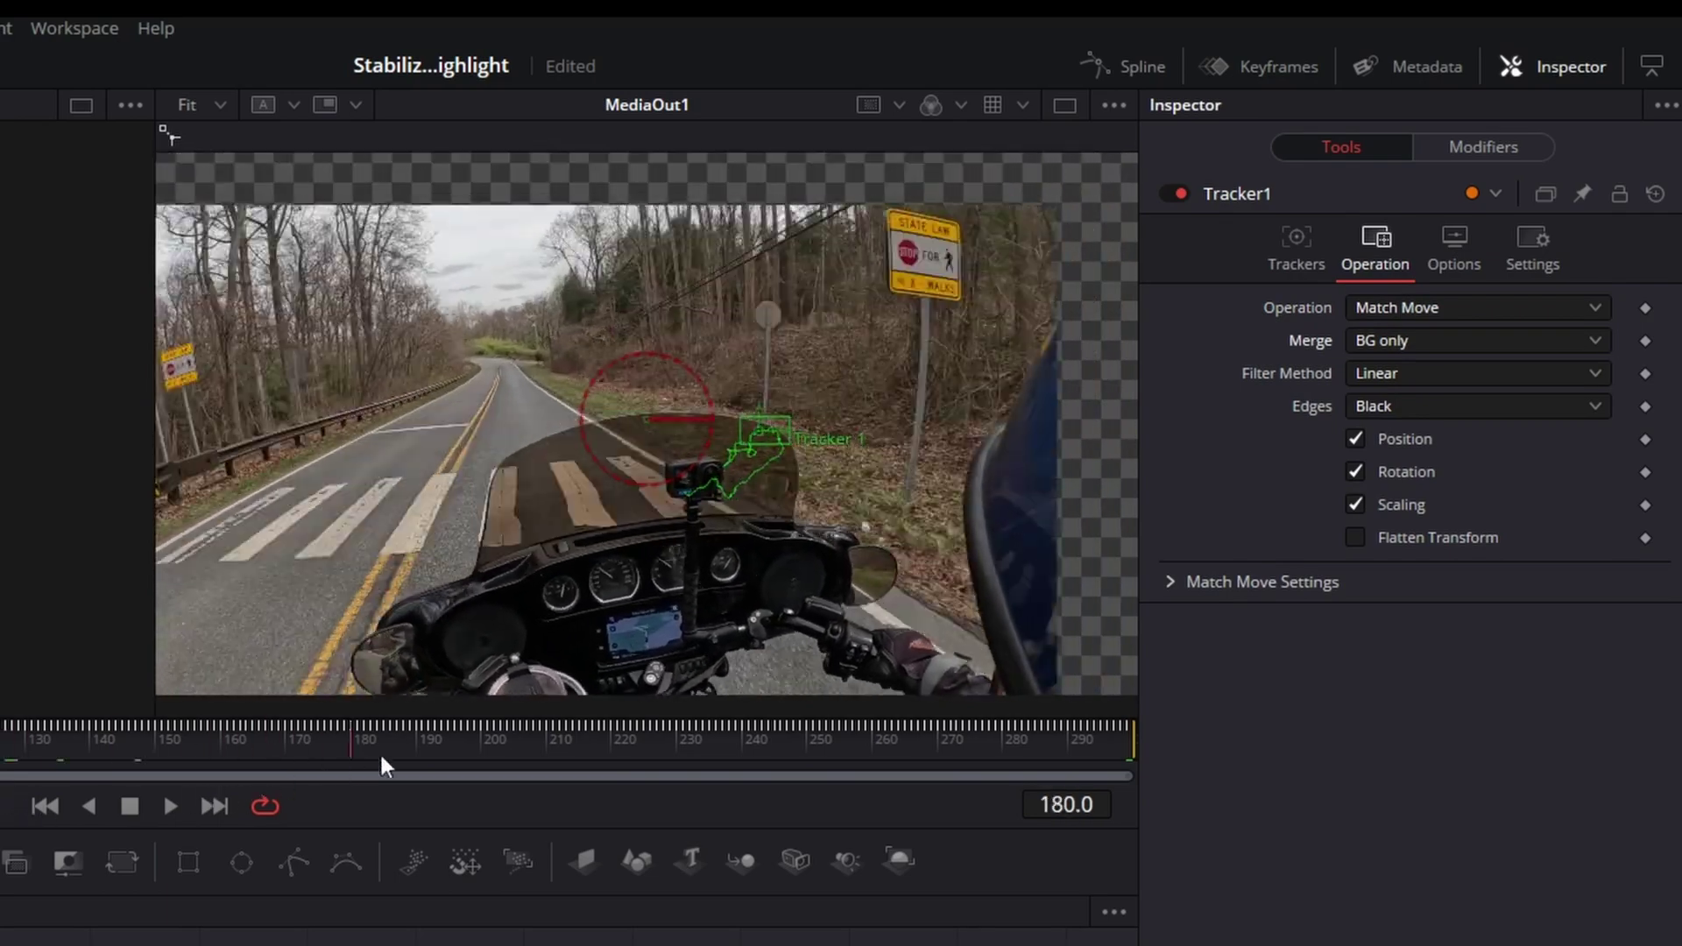
{"action": "left_click_drag", "start_coordinate": [382, 754], "coordinate": [940, 734]}
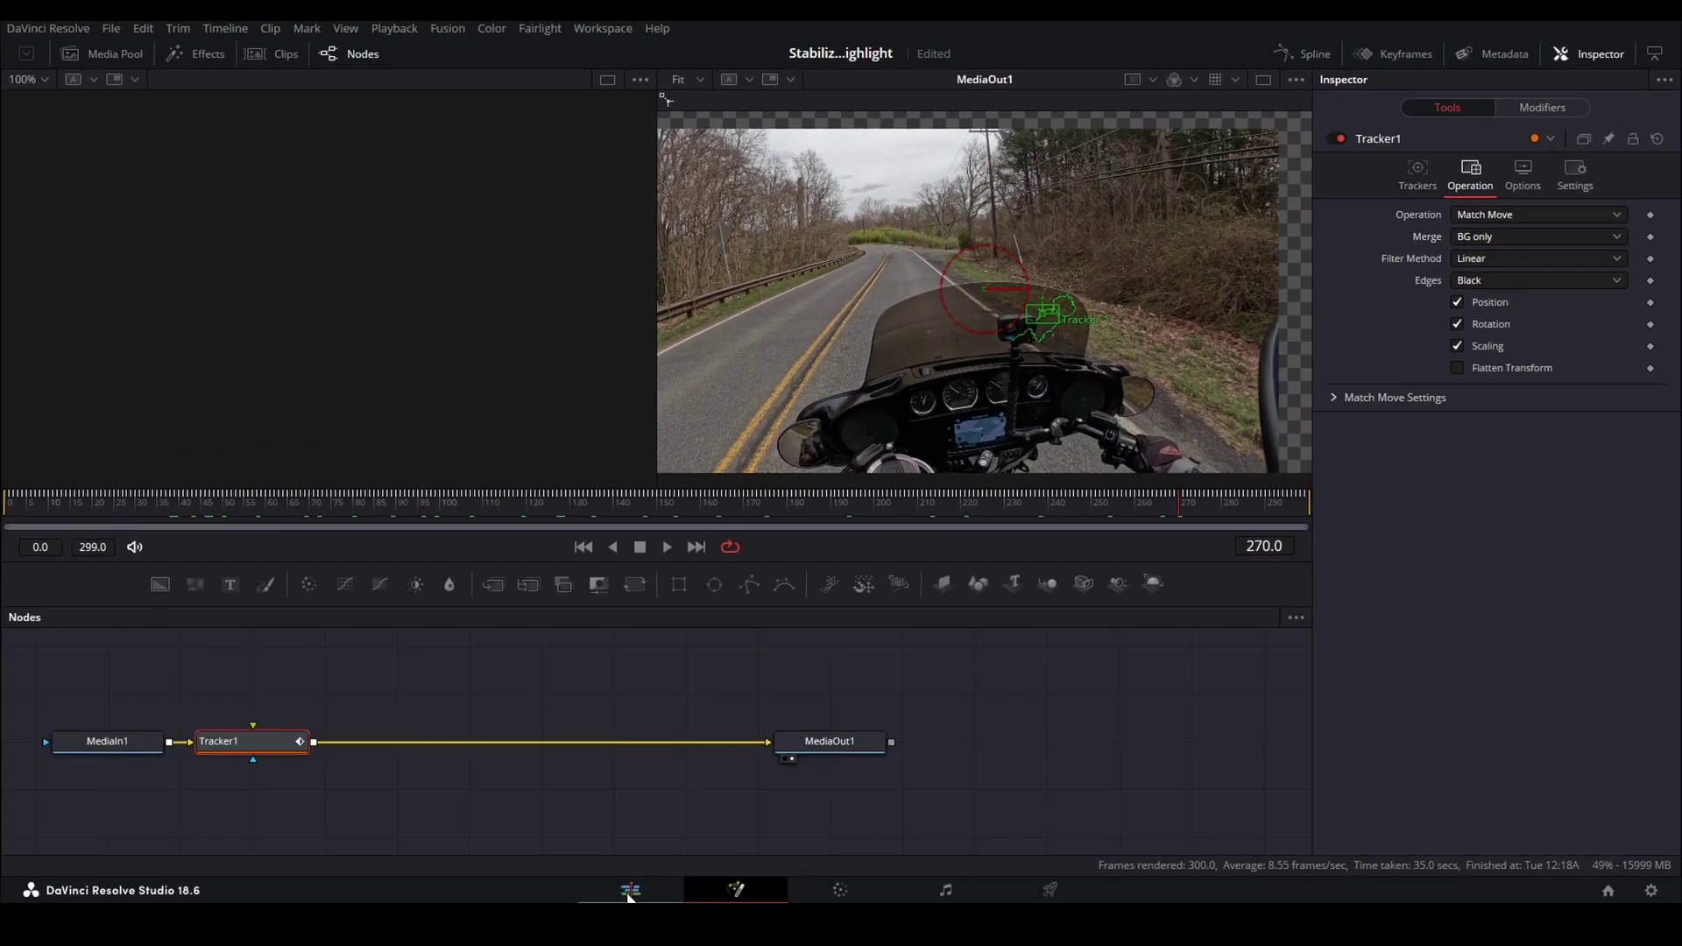
- Back on the Edit page, play Fusion Clip 2 from 00:00:24:00 to review the stabilization
{"action": "left_click", "coordinate": [630, 890]}
{"action": "left_click", "coordinate": [585, 663]}
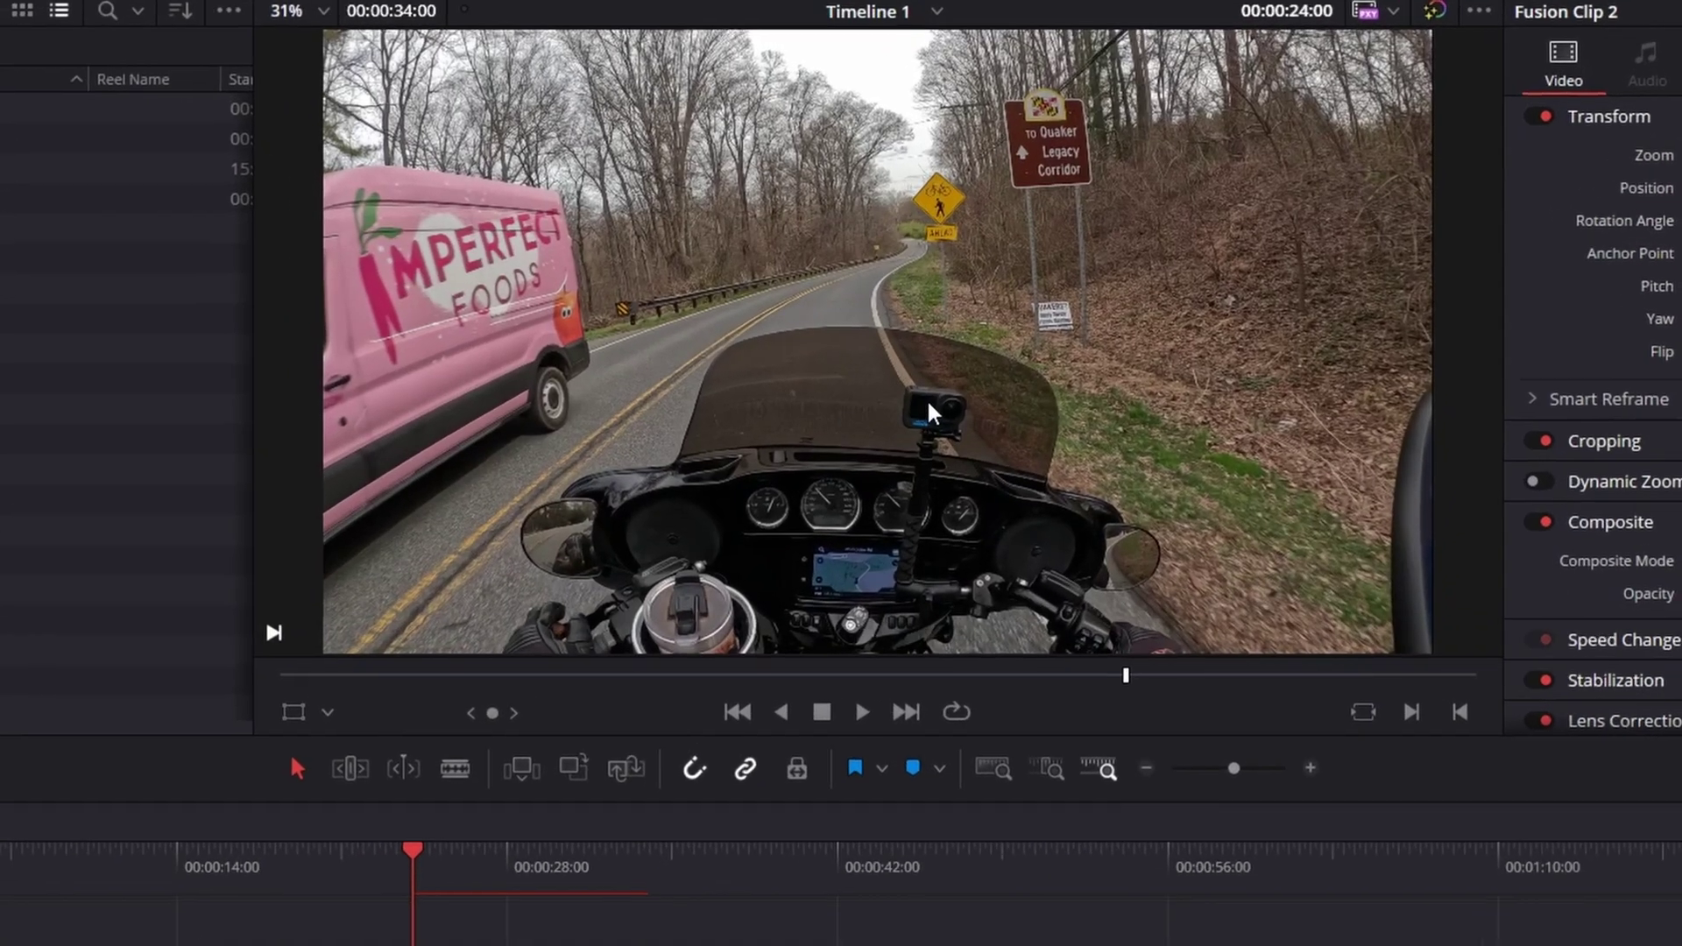
{"action": "key", "text": "space"}
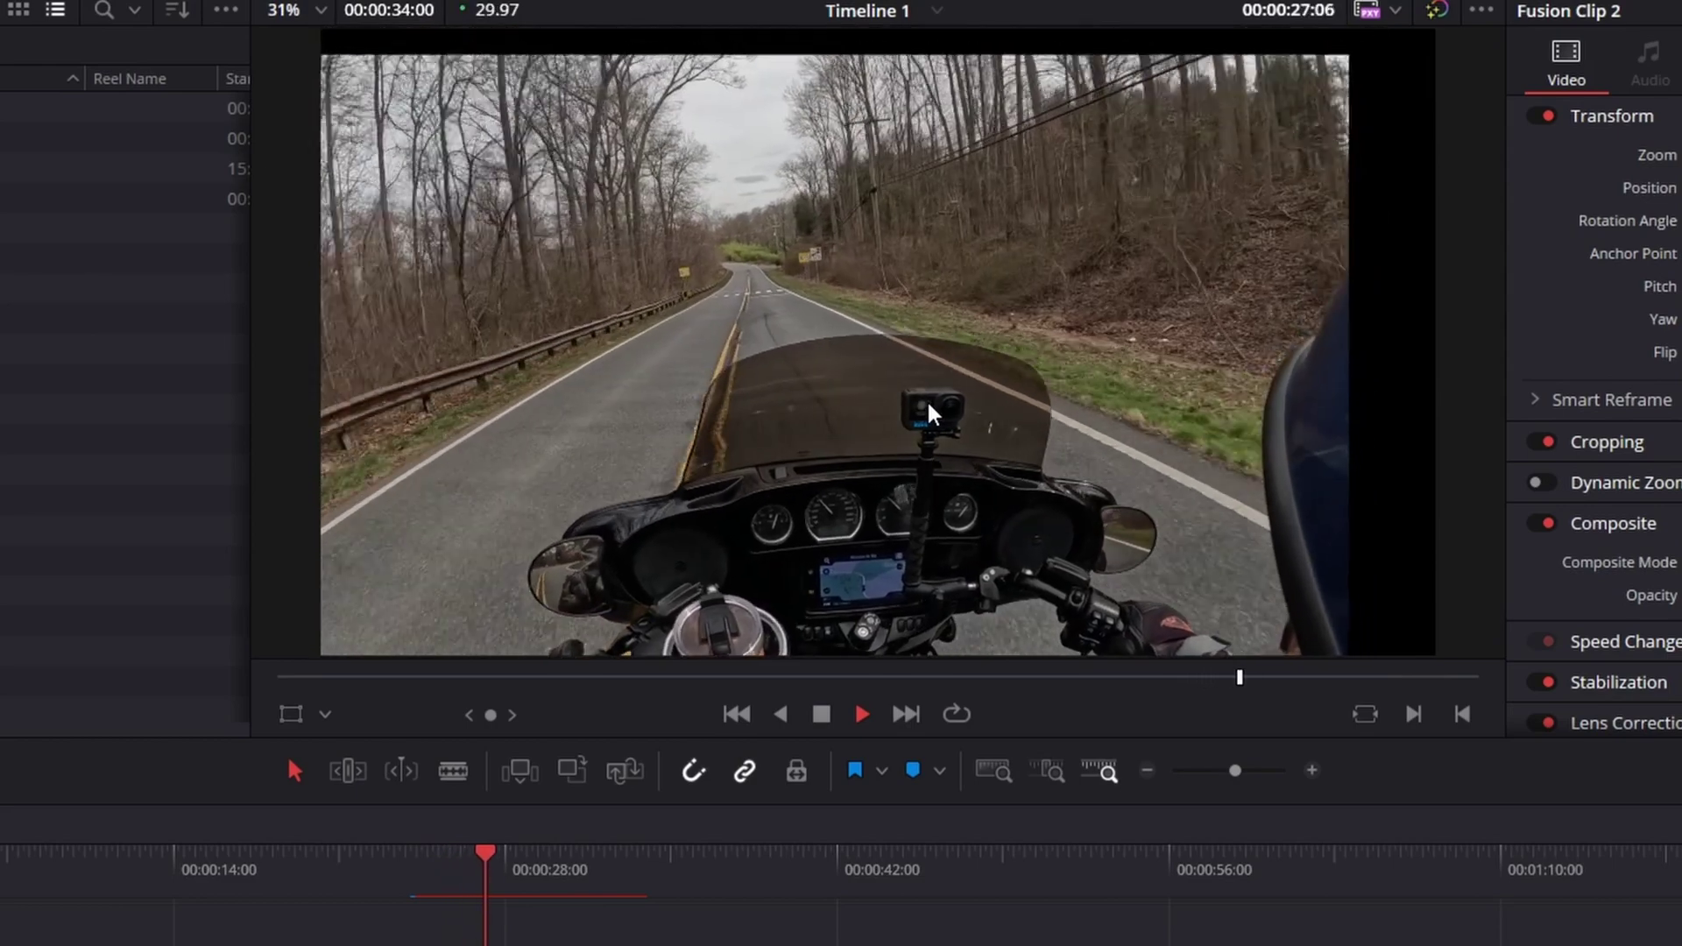
{"action": "key", "text": "space"}
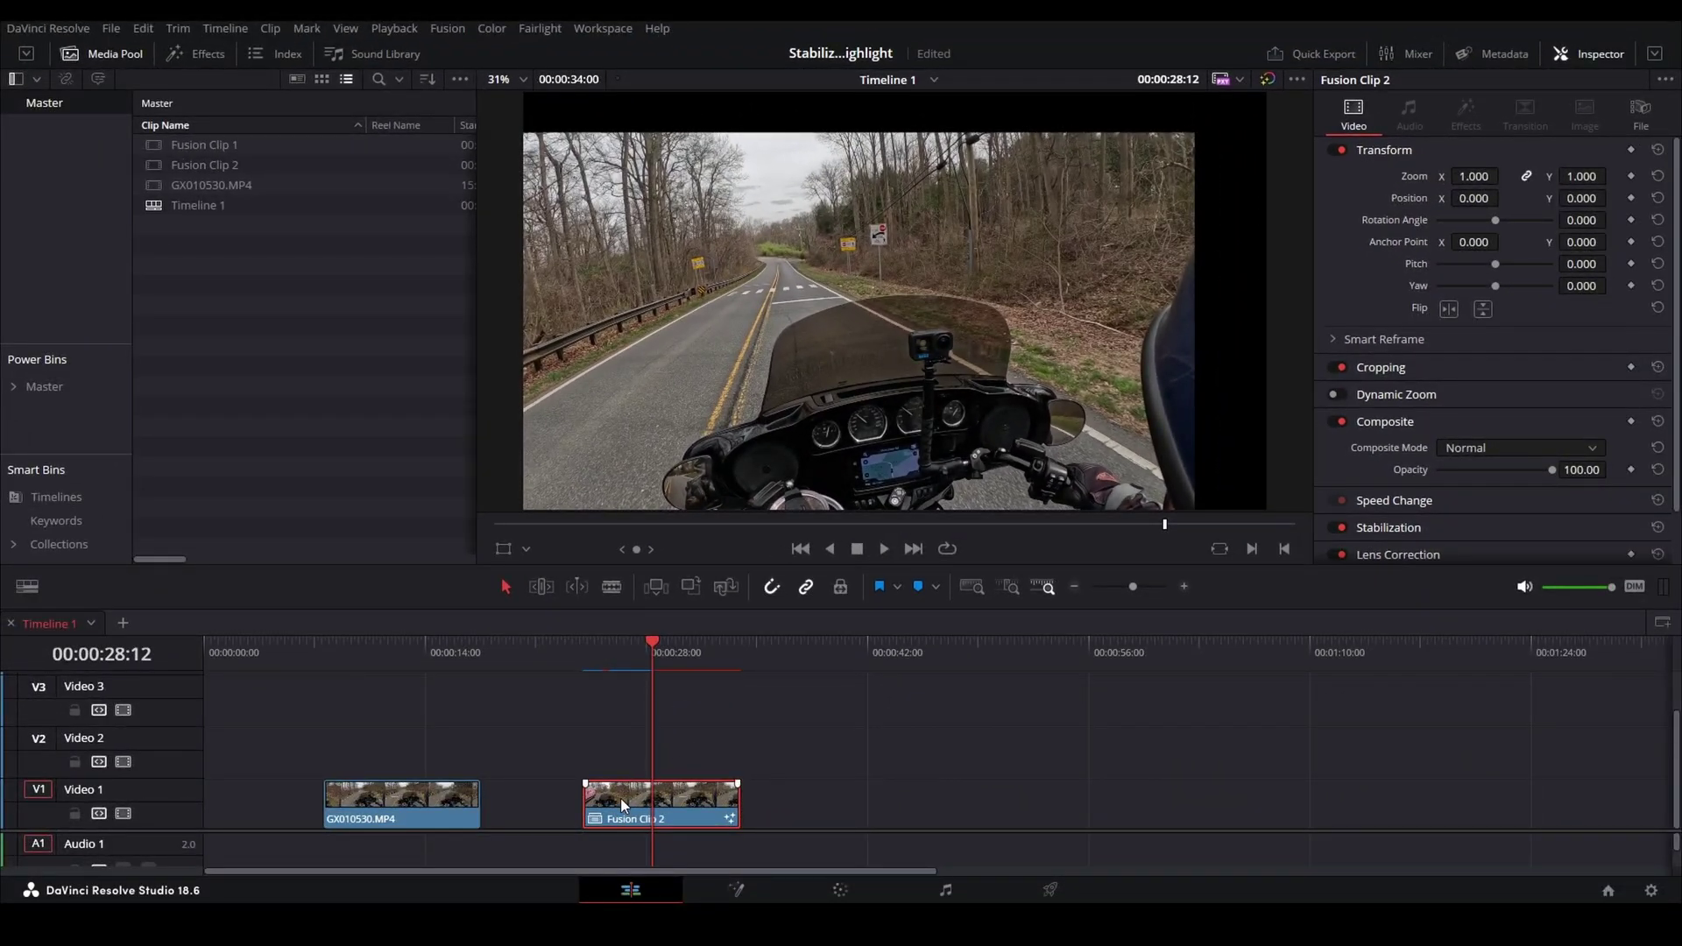
- Copy Fusion Clip 2 onto Video 2 above GX010530, zoomed 5.0 at position -671, 842
{"action": "left_click_drag", "start_coordinate": [621, 797], "coordinate": [1430, 798]}
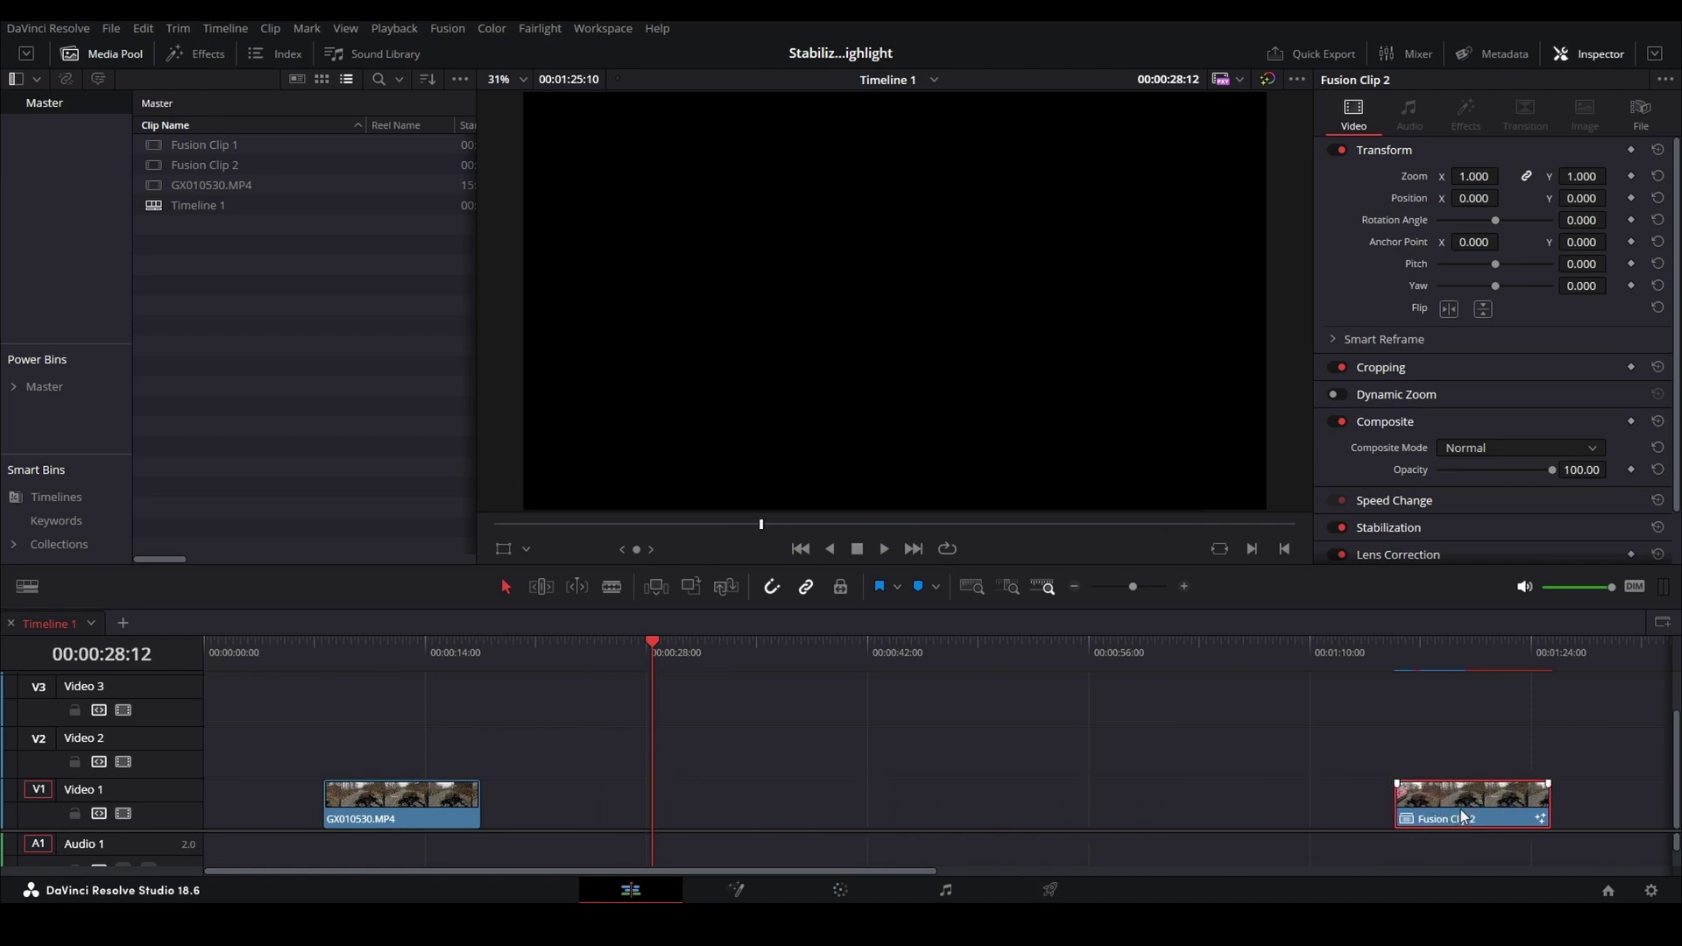
{"action": "left_click_drag", "start_coordinate": [1461, 814], "coordinate": [413, 739]}
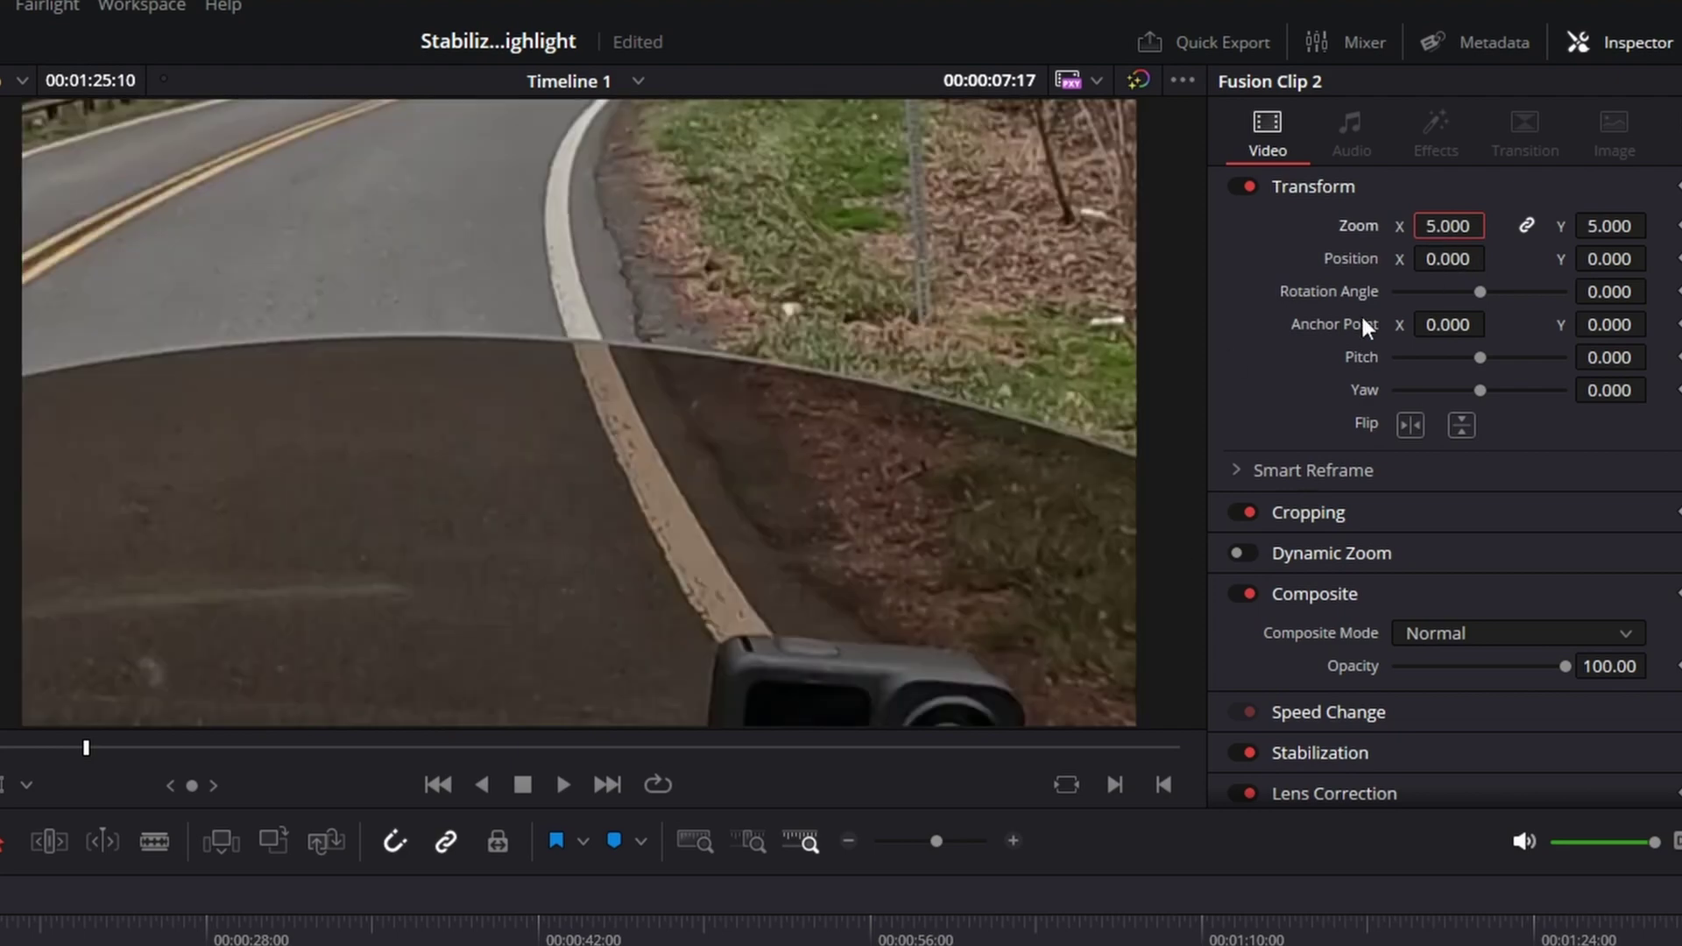
{"action": "mouse_move", "coordinate": [1451, 257]}
{"action": "left_mouse_down"}
{"action": "mouse_move", "coordinate": [1336, 256]}
{"action": "mouse_move", "coordinate": [1480, 259]}
{"action": "left_mouse_up"}
{"action": "left_click_drag", "start_coordinate": [1609, 259], "coordinate": [1654, 258]}
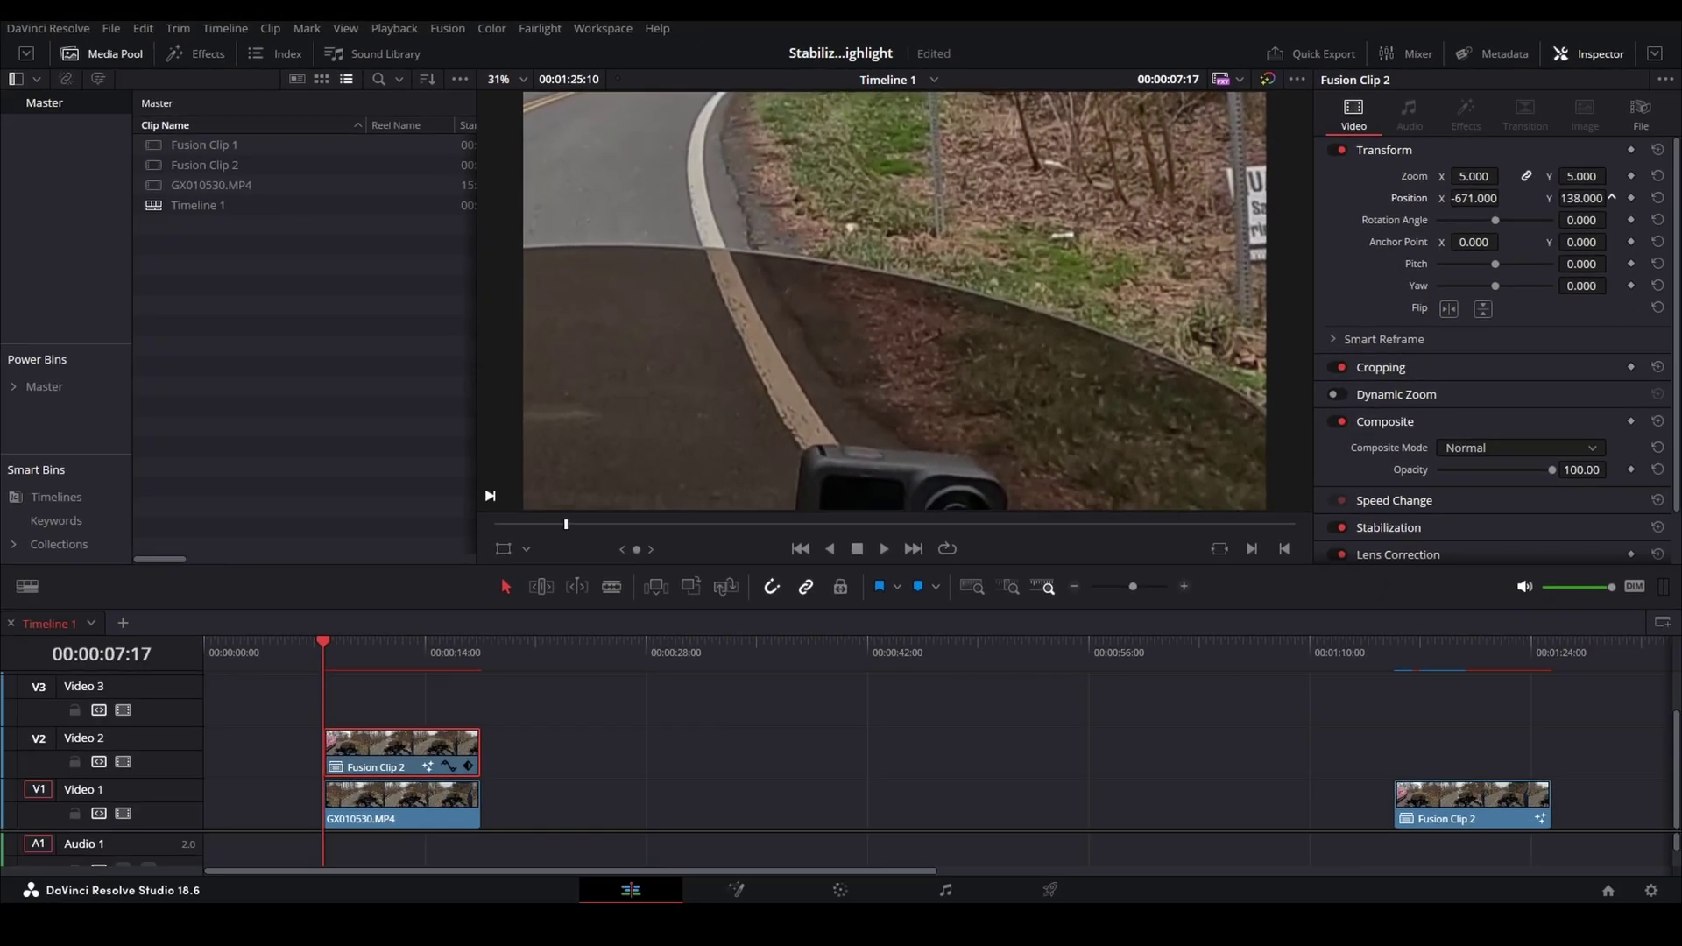
{"action": "left_click_drag", "start_coordinate": [1612, 197], "coordinate": [1643, 197]}
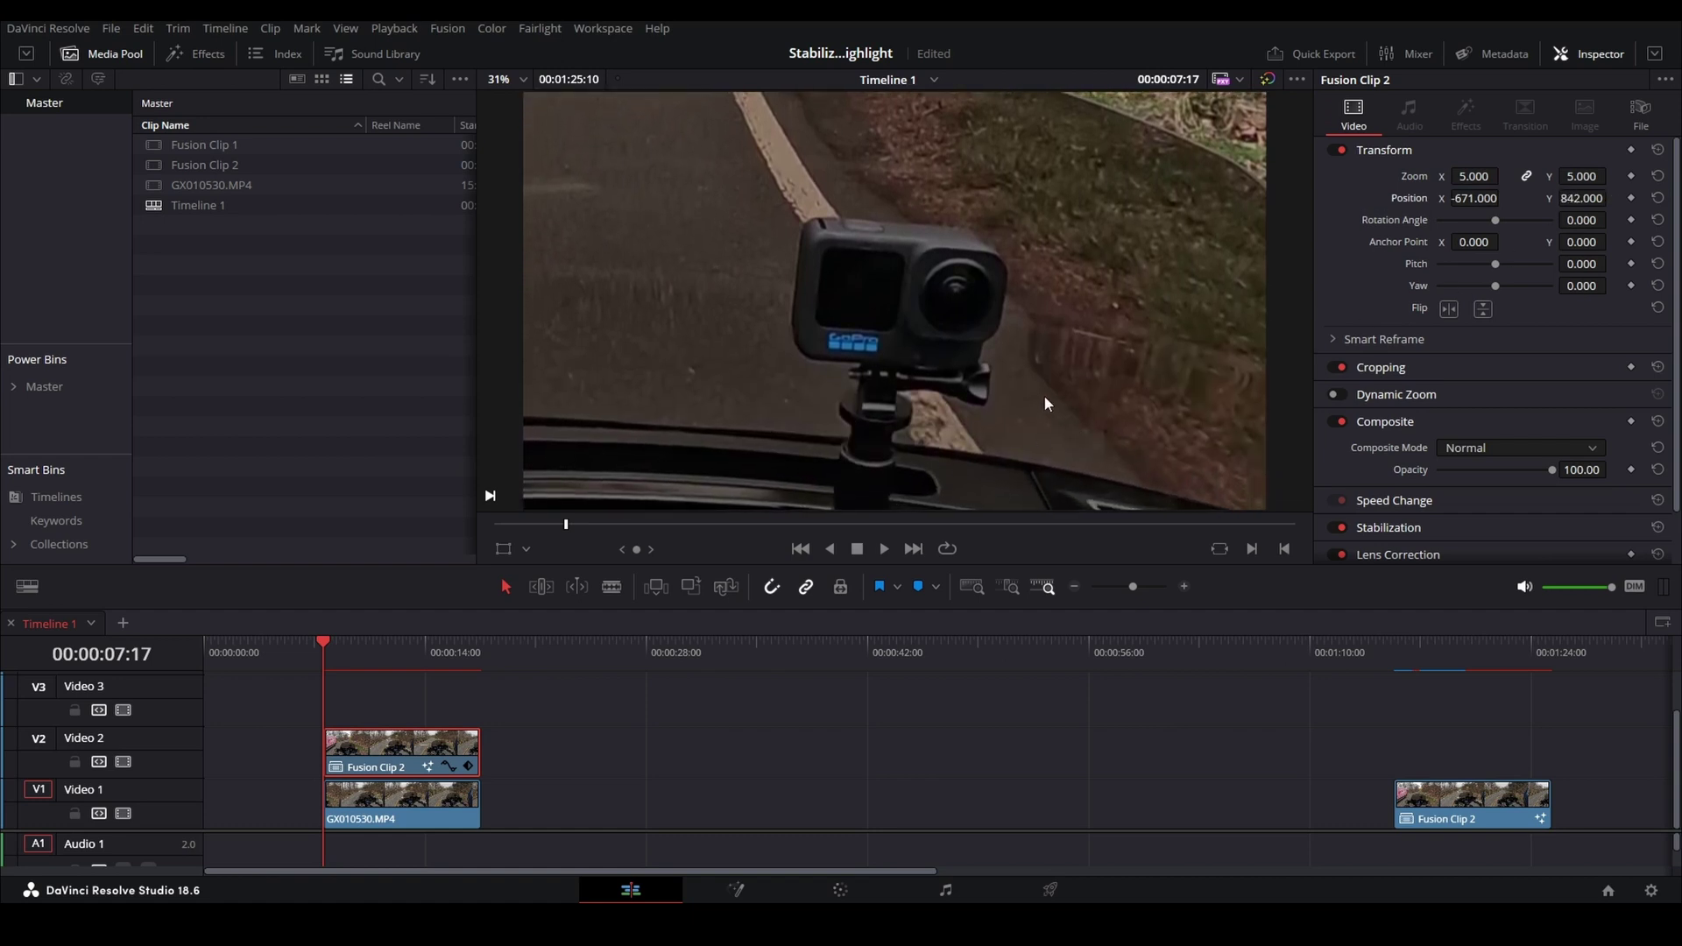
- Apply Shape Circle to the Video 2 clip as a mask and enlarge it to size 1.539
{"action": "left_click", "coordinate": [206, 54]}
{"action": "left_click", "coordinate": [429, 78]}
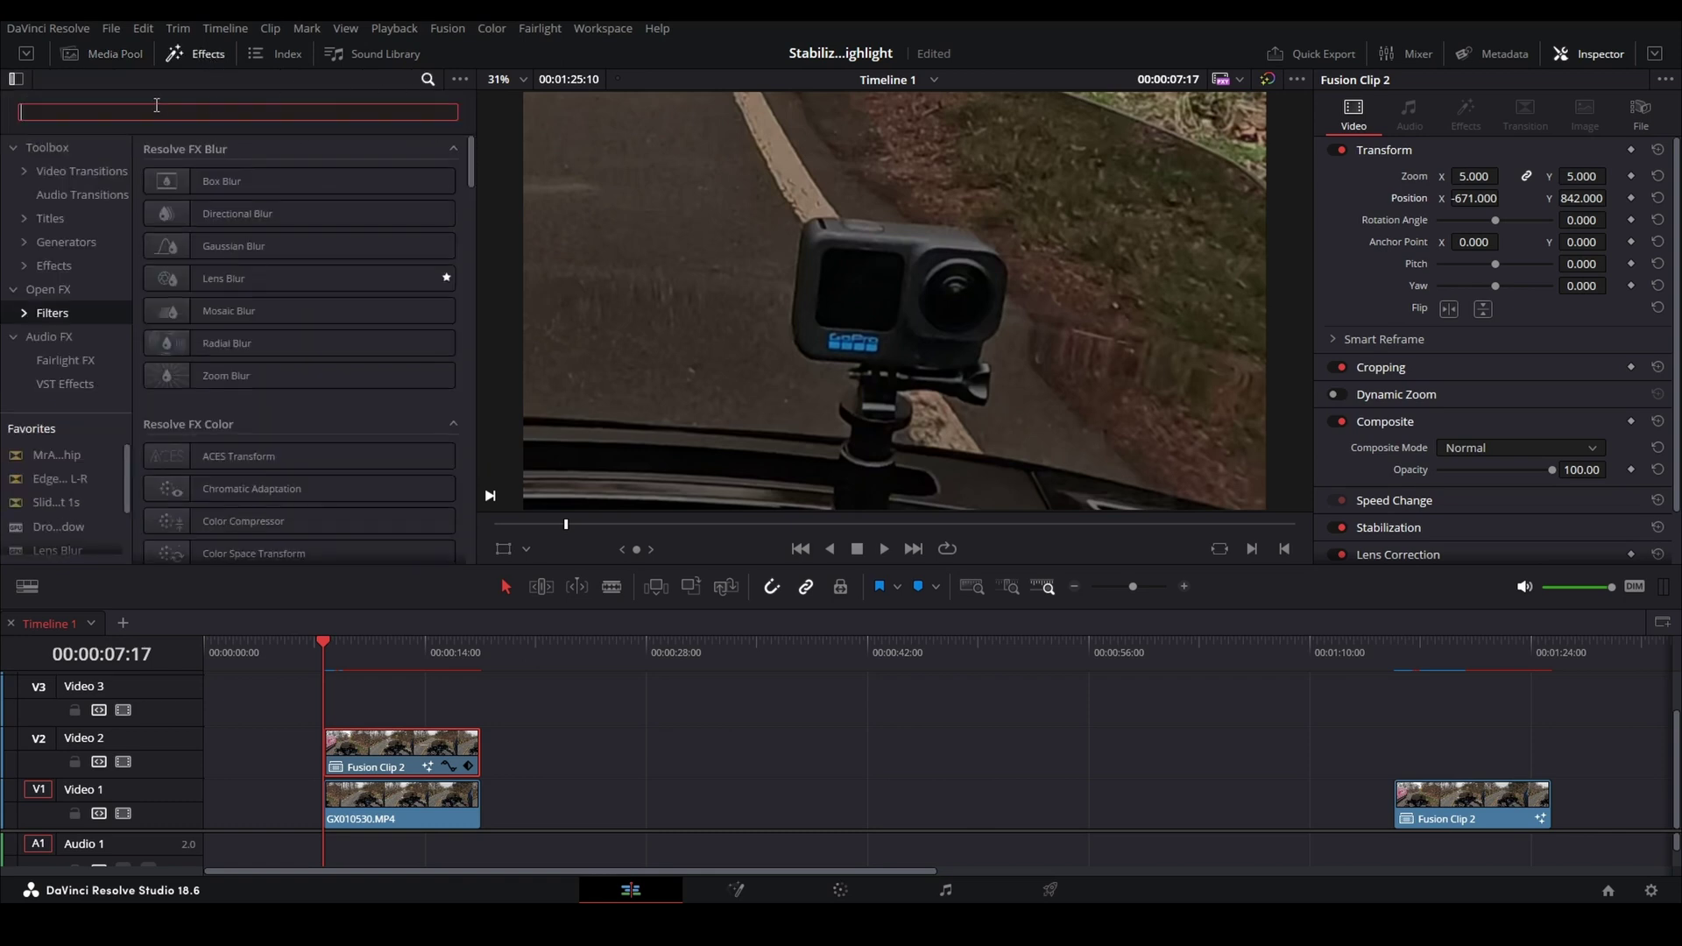
{"action": "type", "text": "sha"}
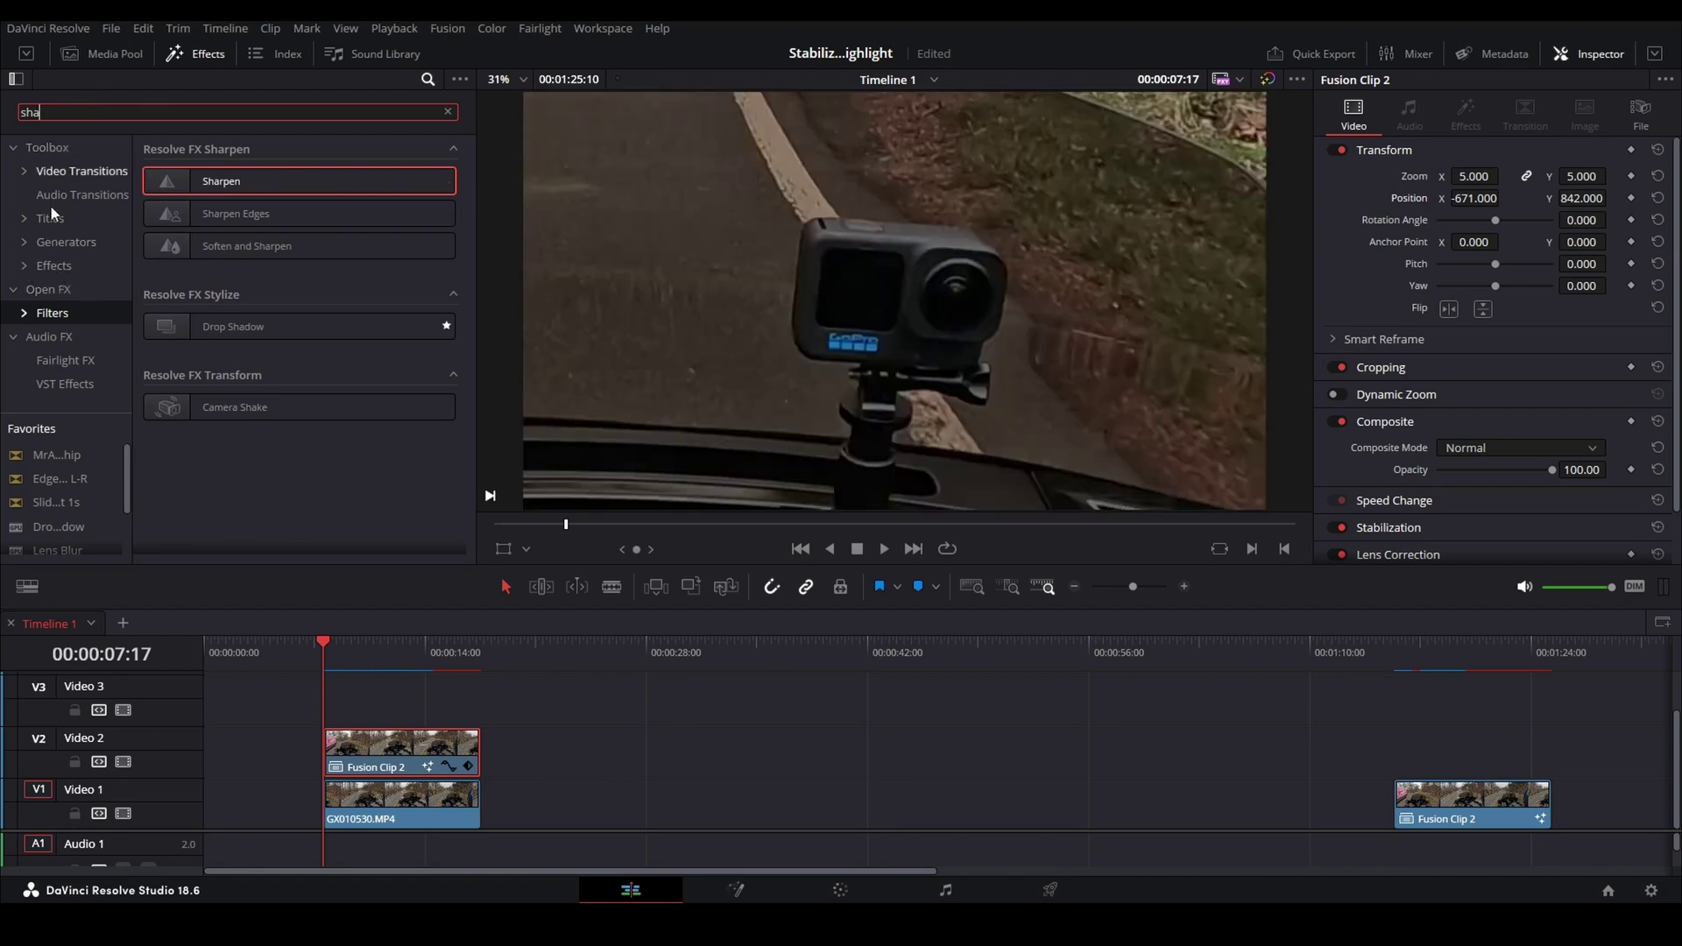
{"action": "left_click", "coordinate": [54, 265]}
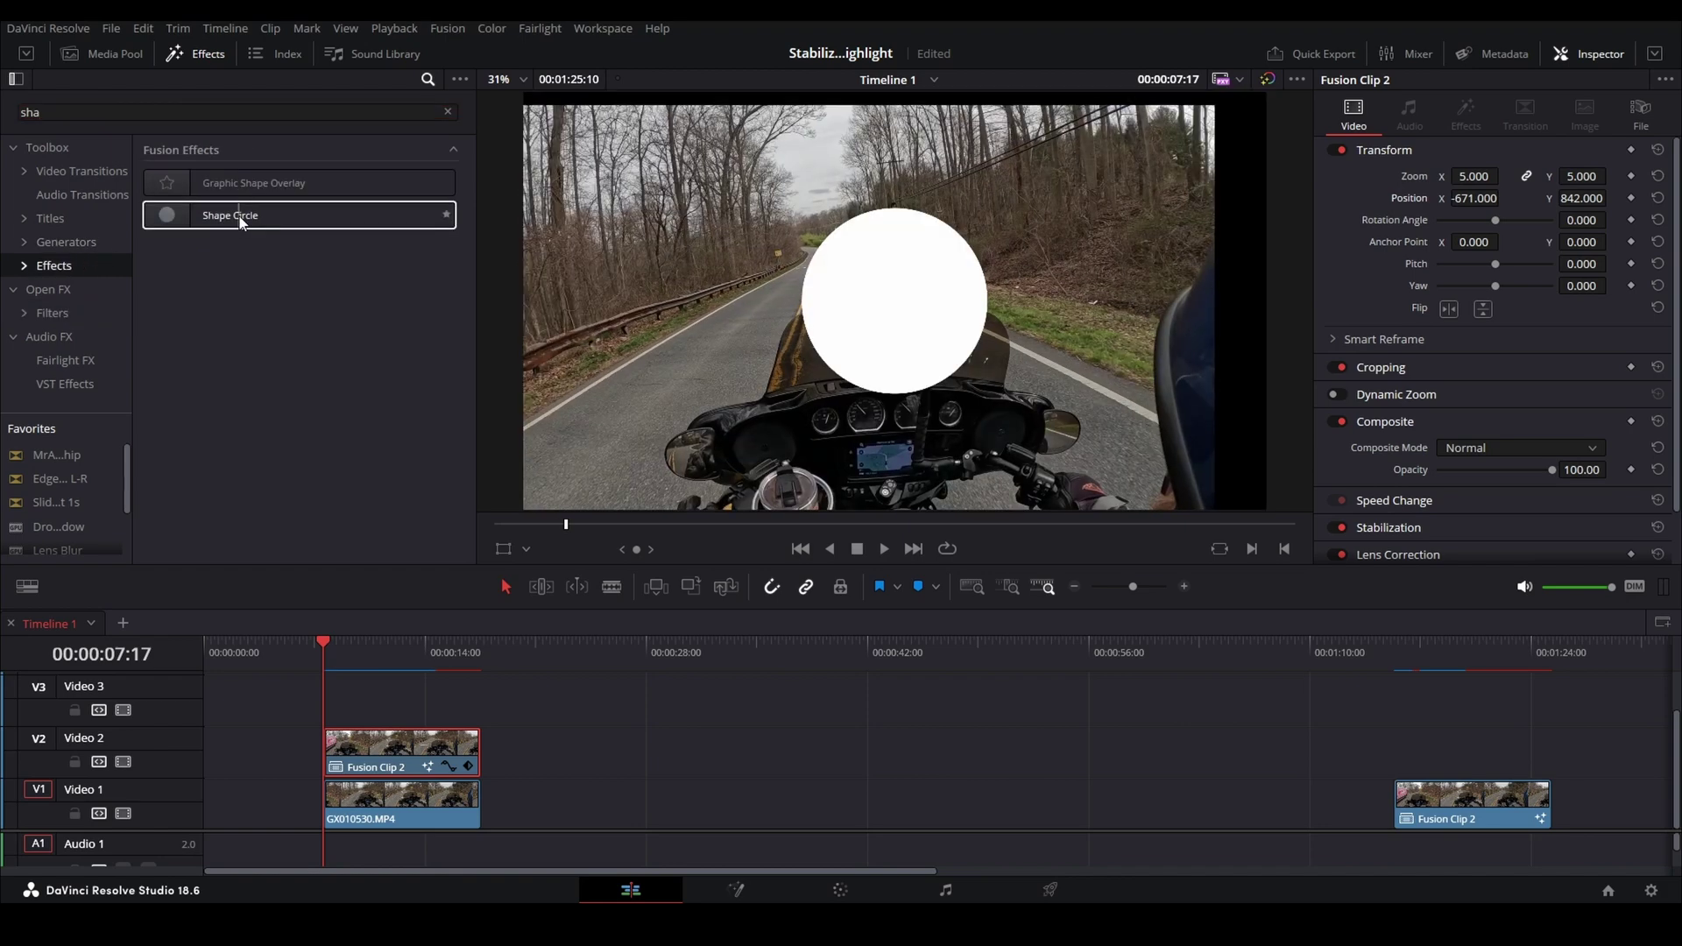
{"action": "left_click_drag", "start_coordinate": [239, 226], "coordinate": [396, 761]}
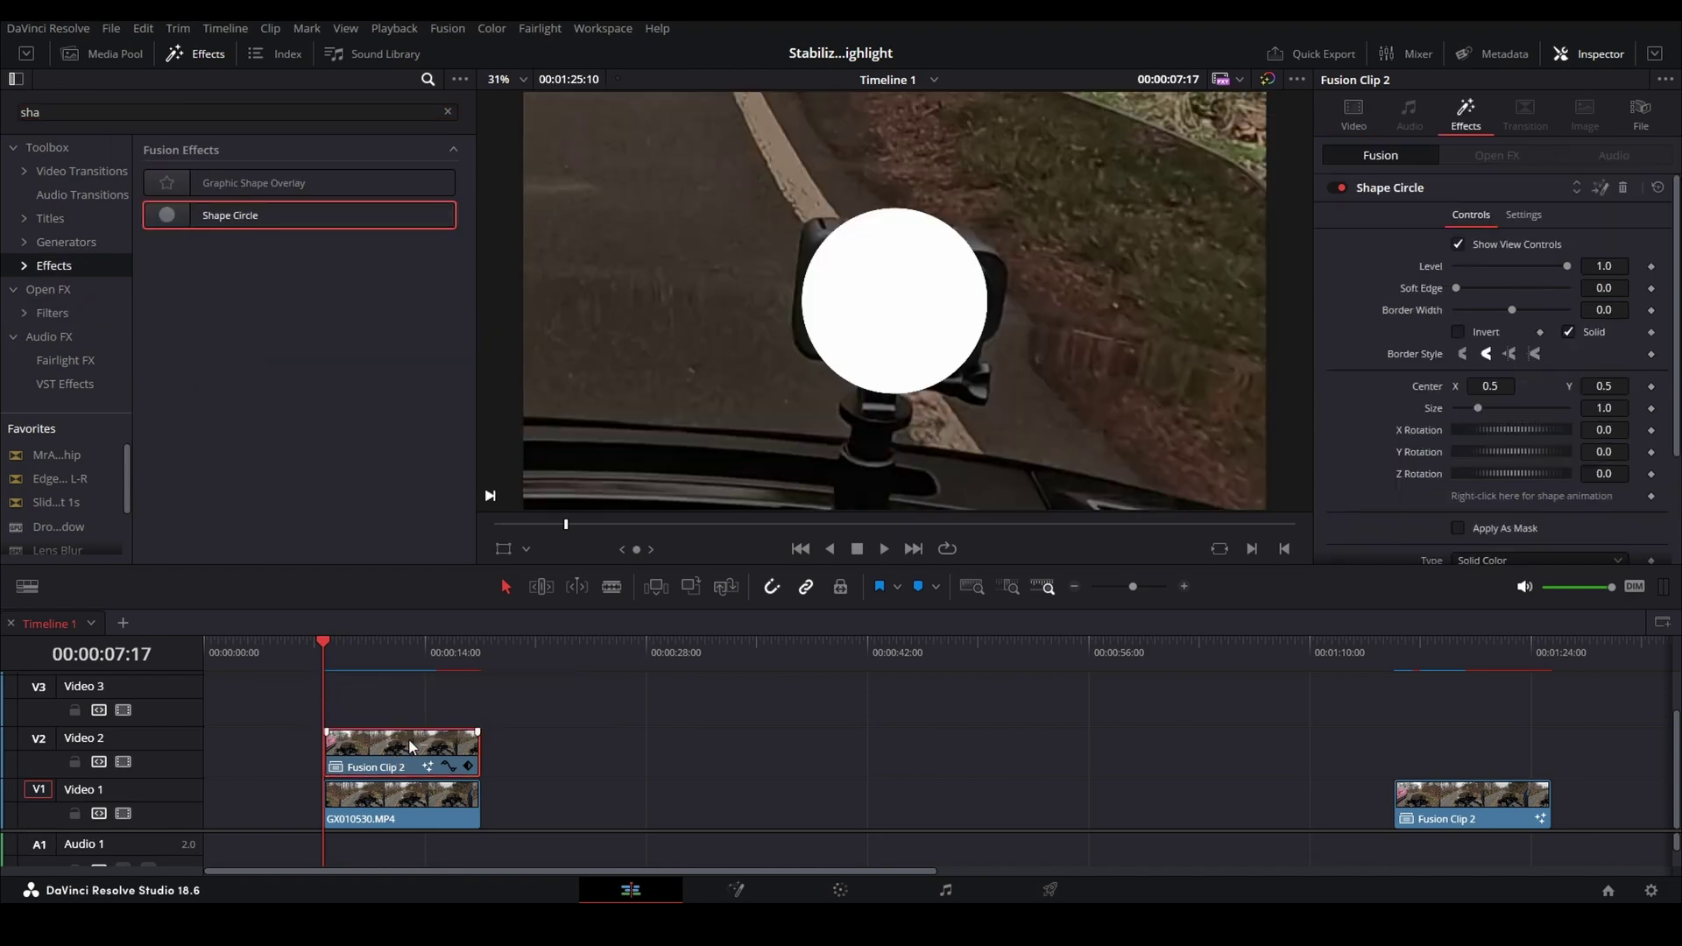
{"action": "left_click", "coordinate": [1458, 527]}
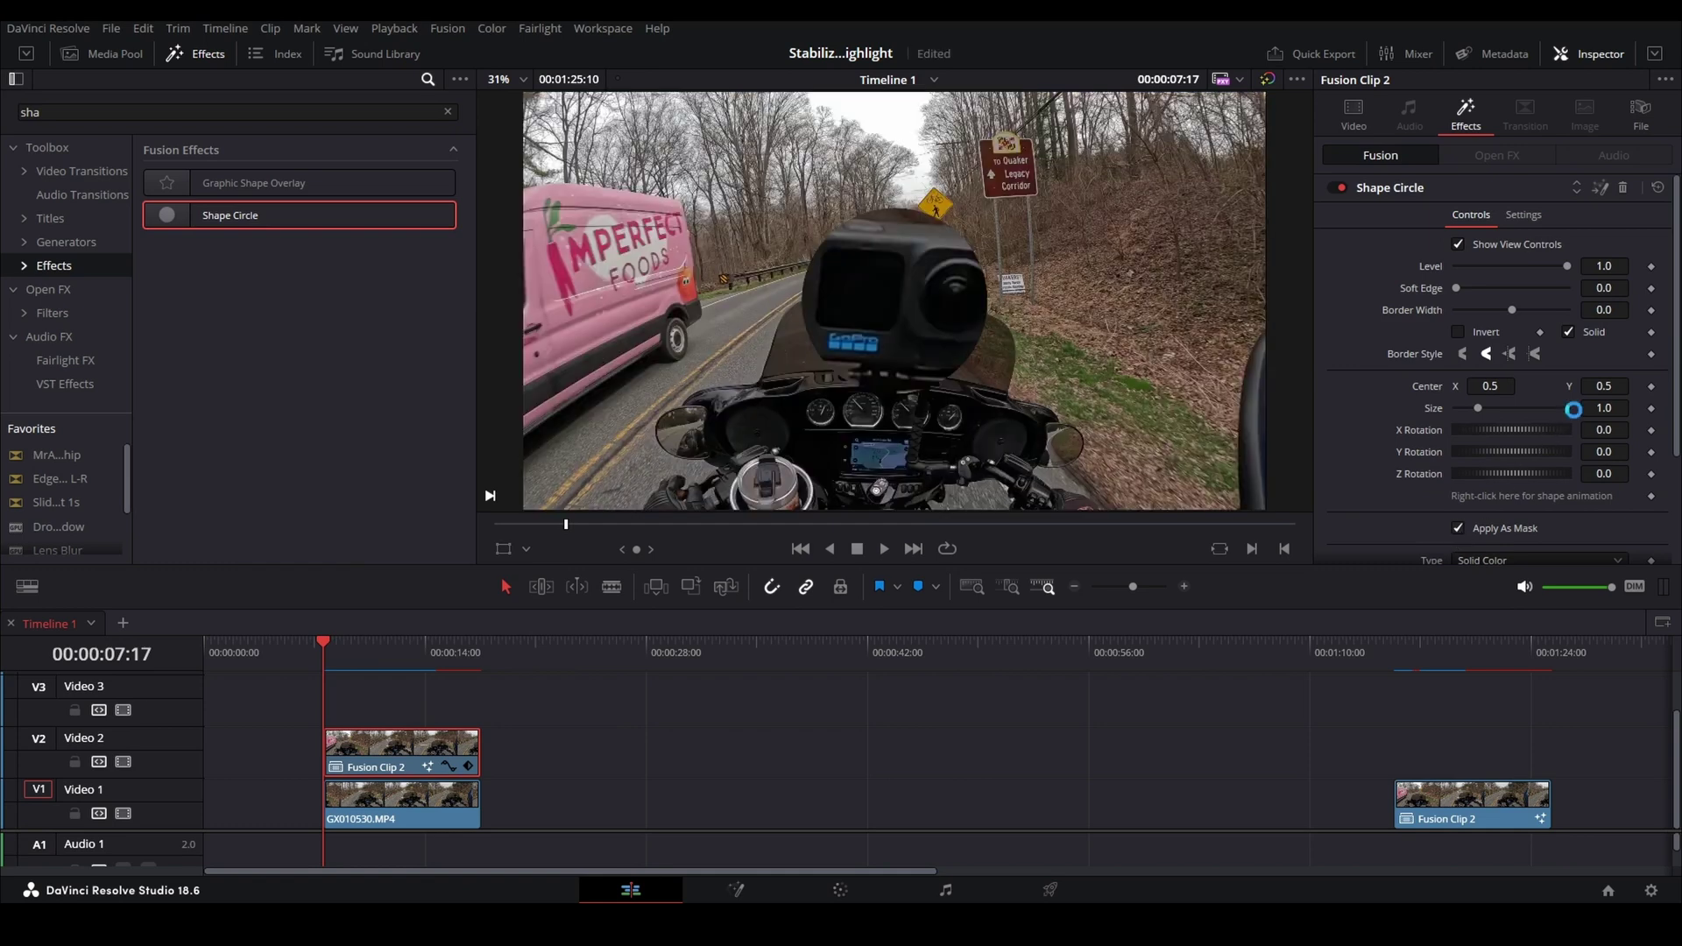
{"action": "left_click_drag", "start_coordinate": [1606, 408], "coordinate": [1646, 408]}
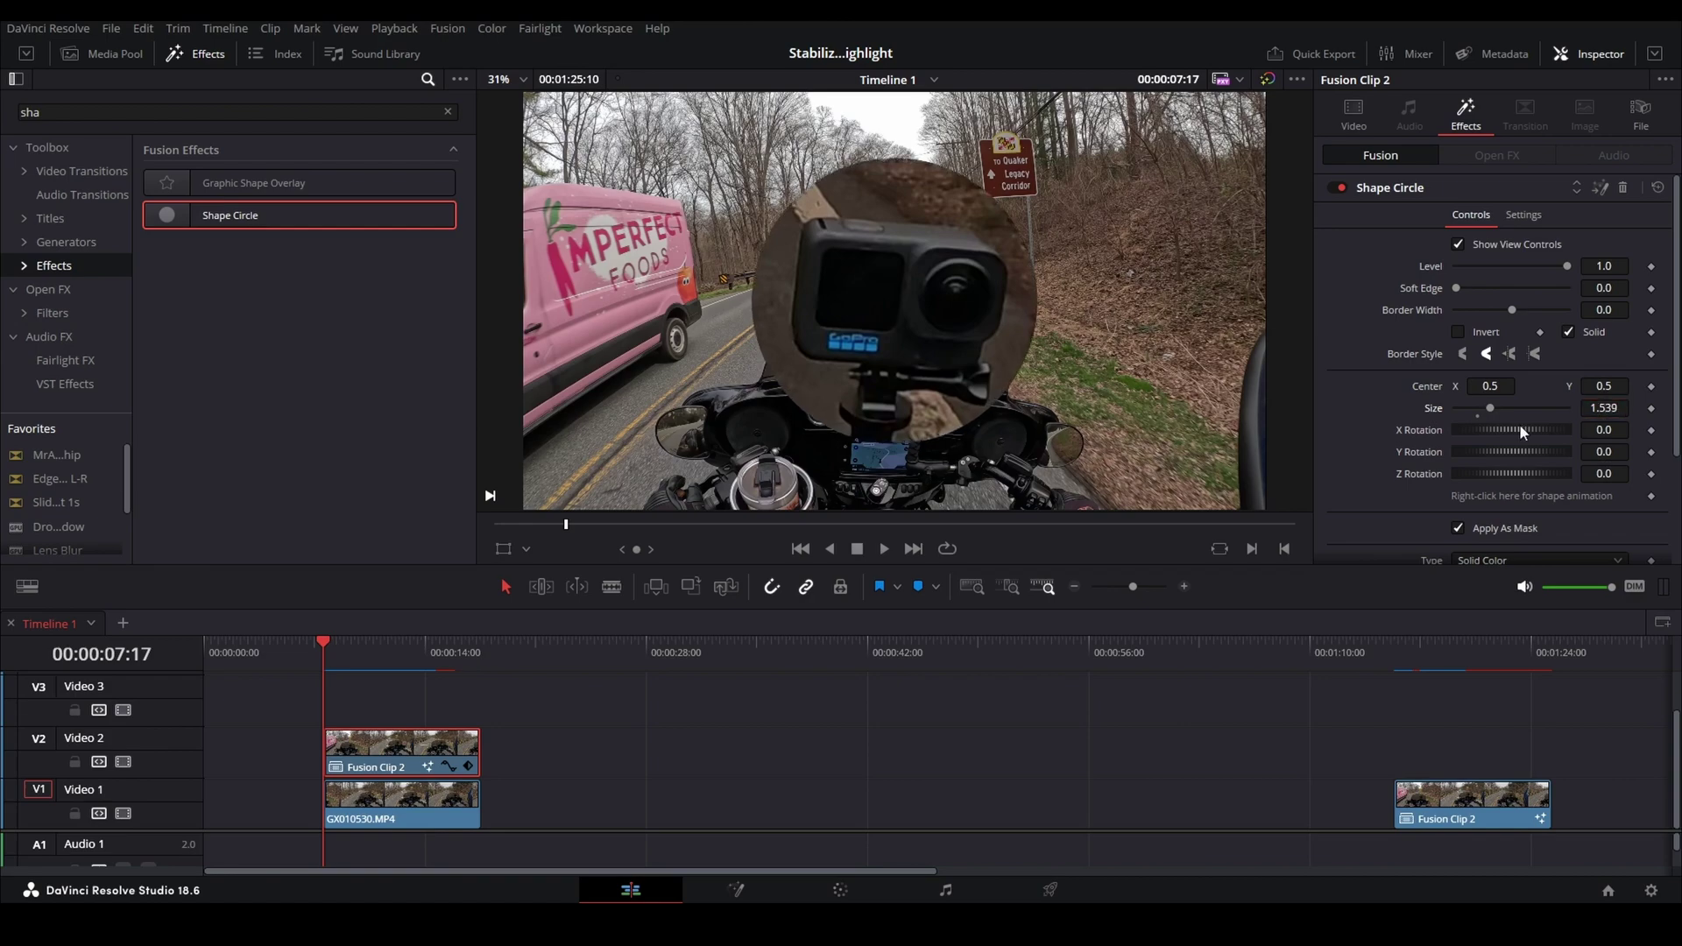
- Duplicate the masked Fusion Clip 2 from Video 2 onto Video 3 directly above it
{"action": "mouse_move", "coordinate": [336, 650]}
{"action": "left_mouse_down"}
{"action": "mouse_move", "coordinate": [473, 675]}
{"action": "mouse_move", "coordinate": [328, 664]}
{"action": "left_mouse_up"}
{"action": "mouse_move", "coordinate": [402, 747]}
{"action": "left_click_drag", "start_coordinate": [402, 763], "coordinate": [406, 721]}
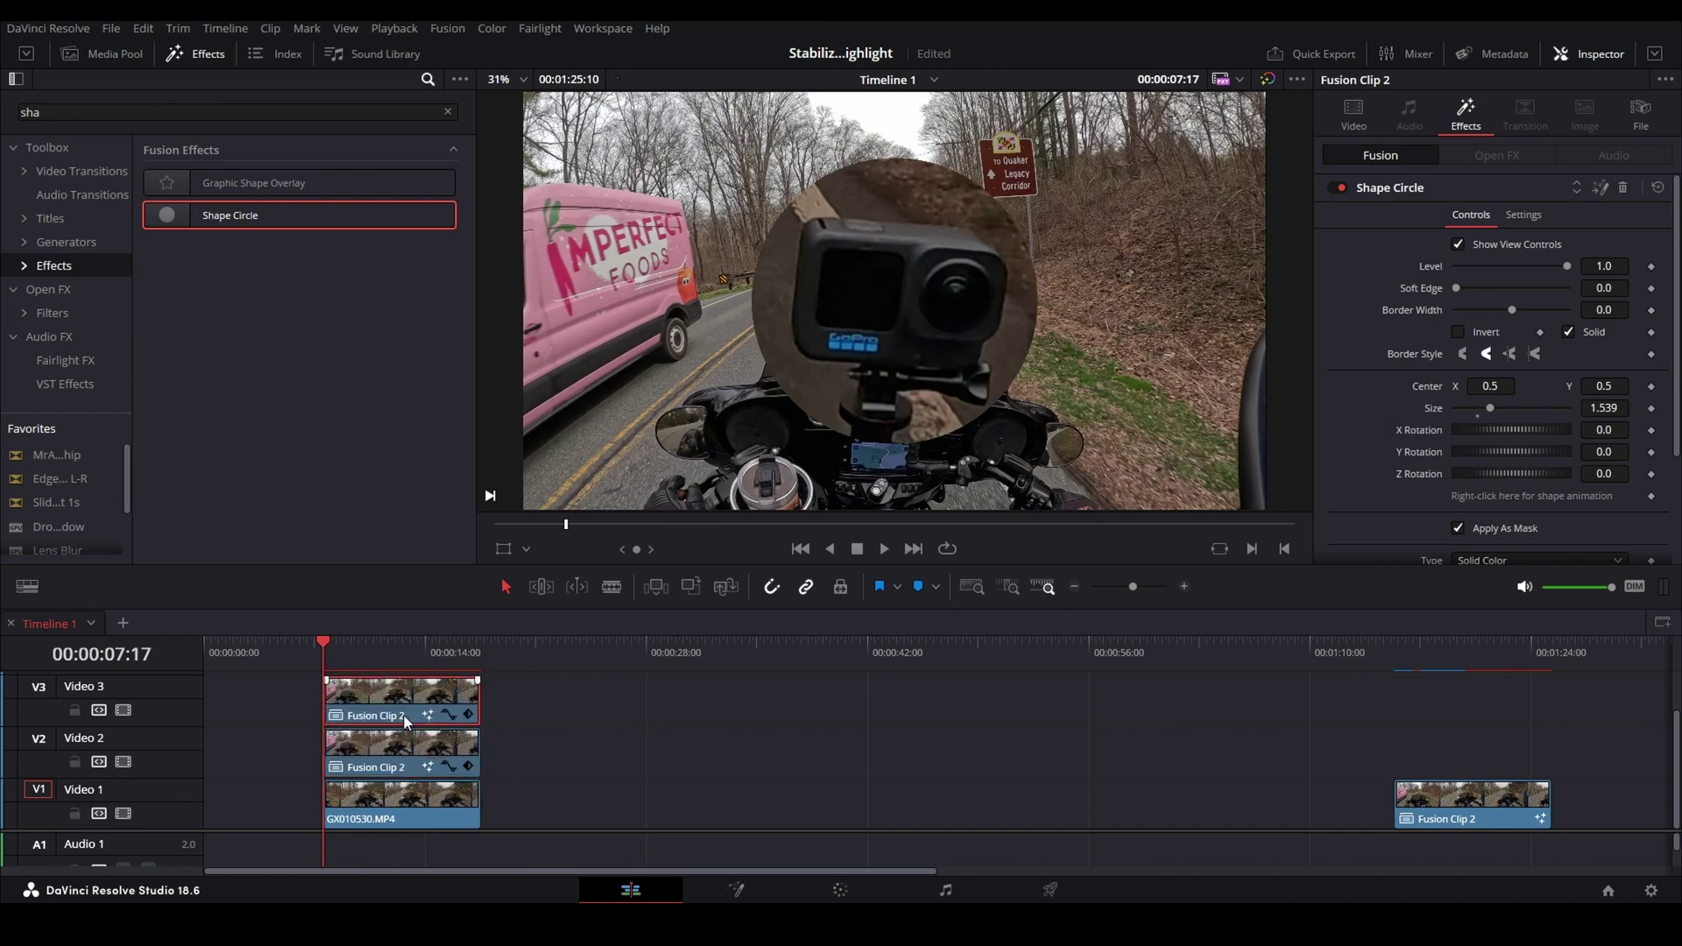
{"action": "left_click", "coordinate": [403, 758]}
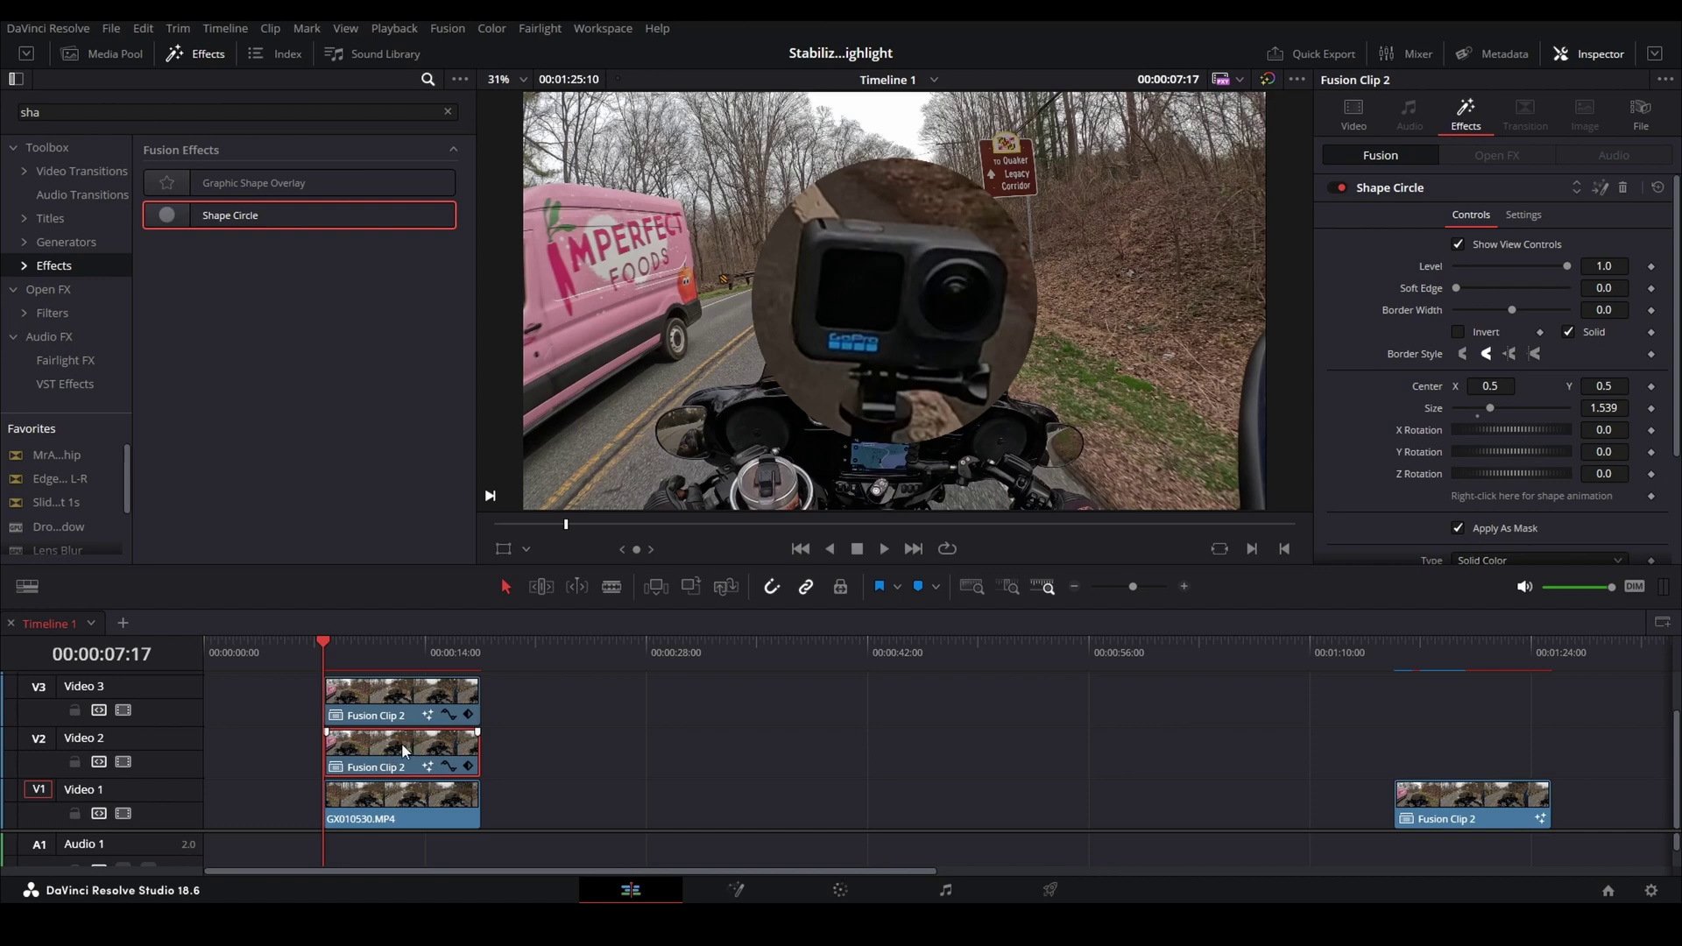
{"action": "right_click", "coordinate": [410, 750]}
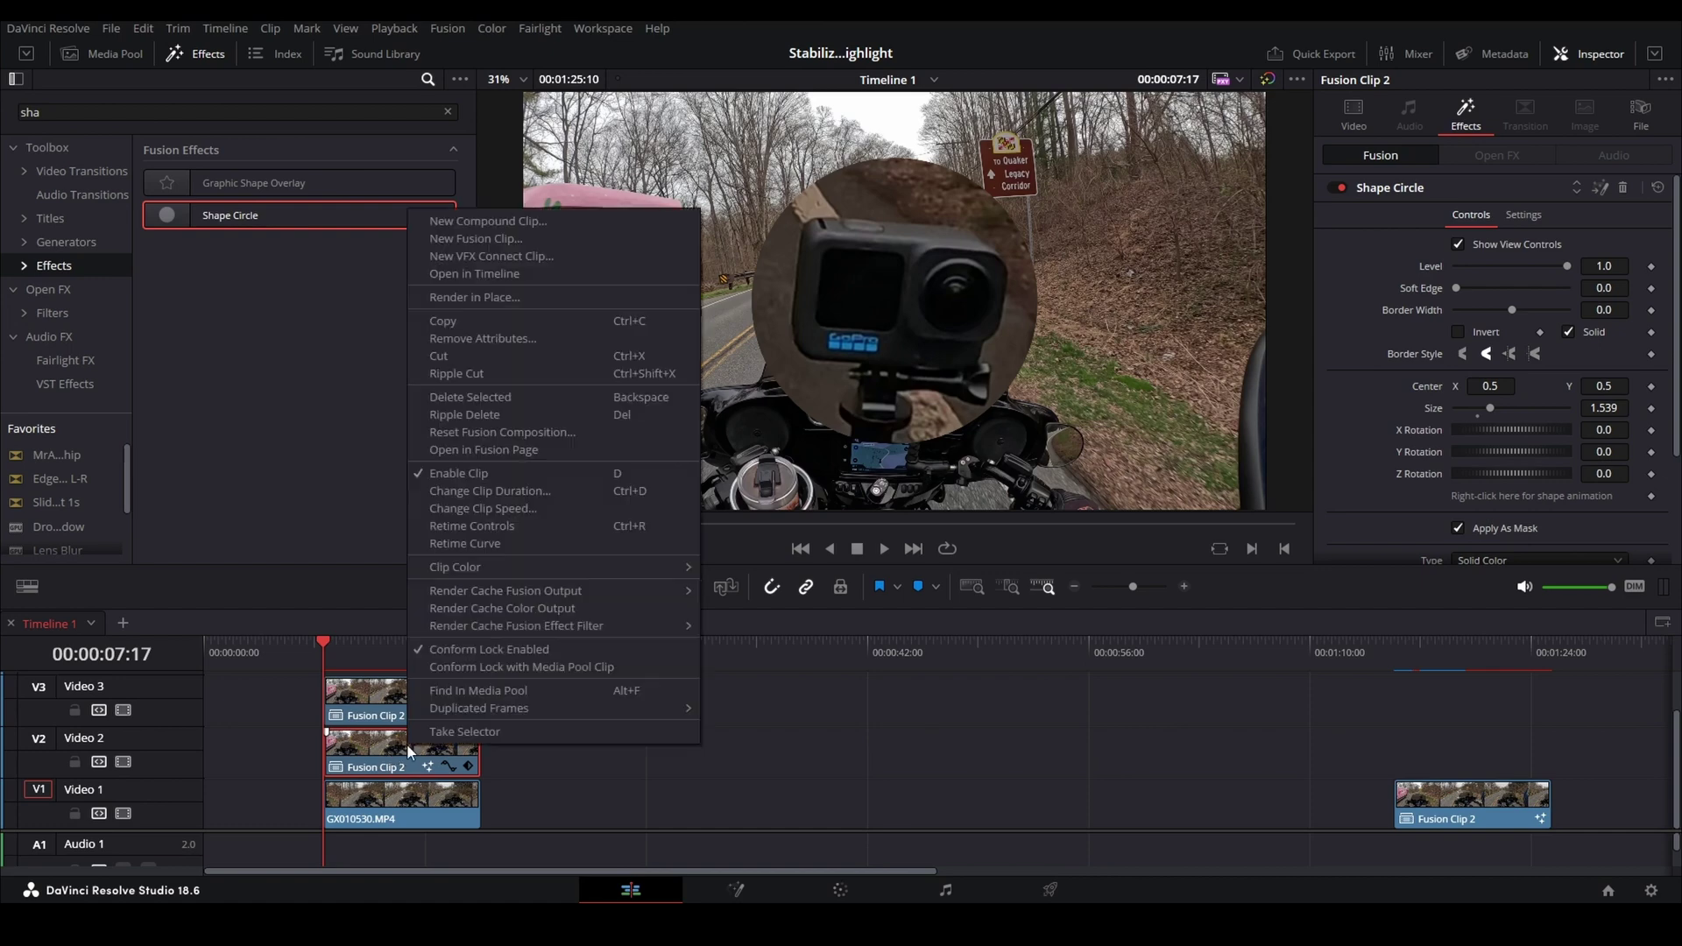
- Make the Video 2 clip Compound Clip 1 and add a Shape Circle to it
{"action": "left_click", "coordinate": [507, 227]}
{"action": "key", "text": "Return"}
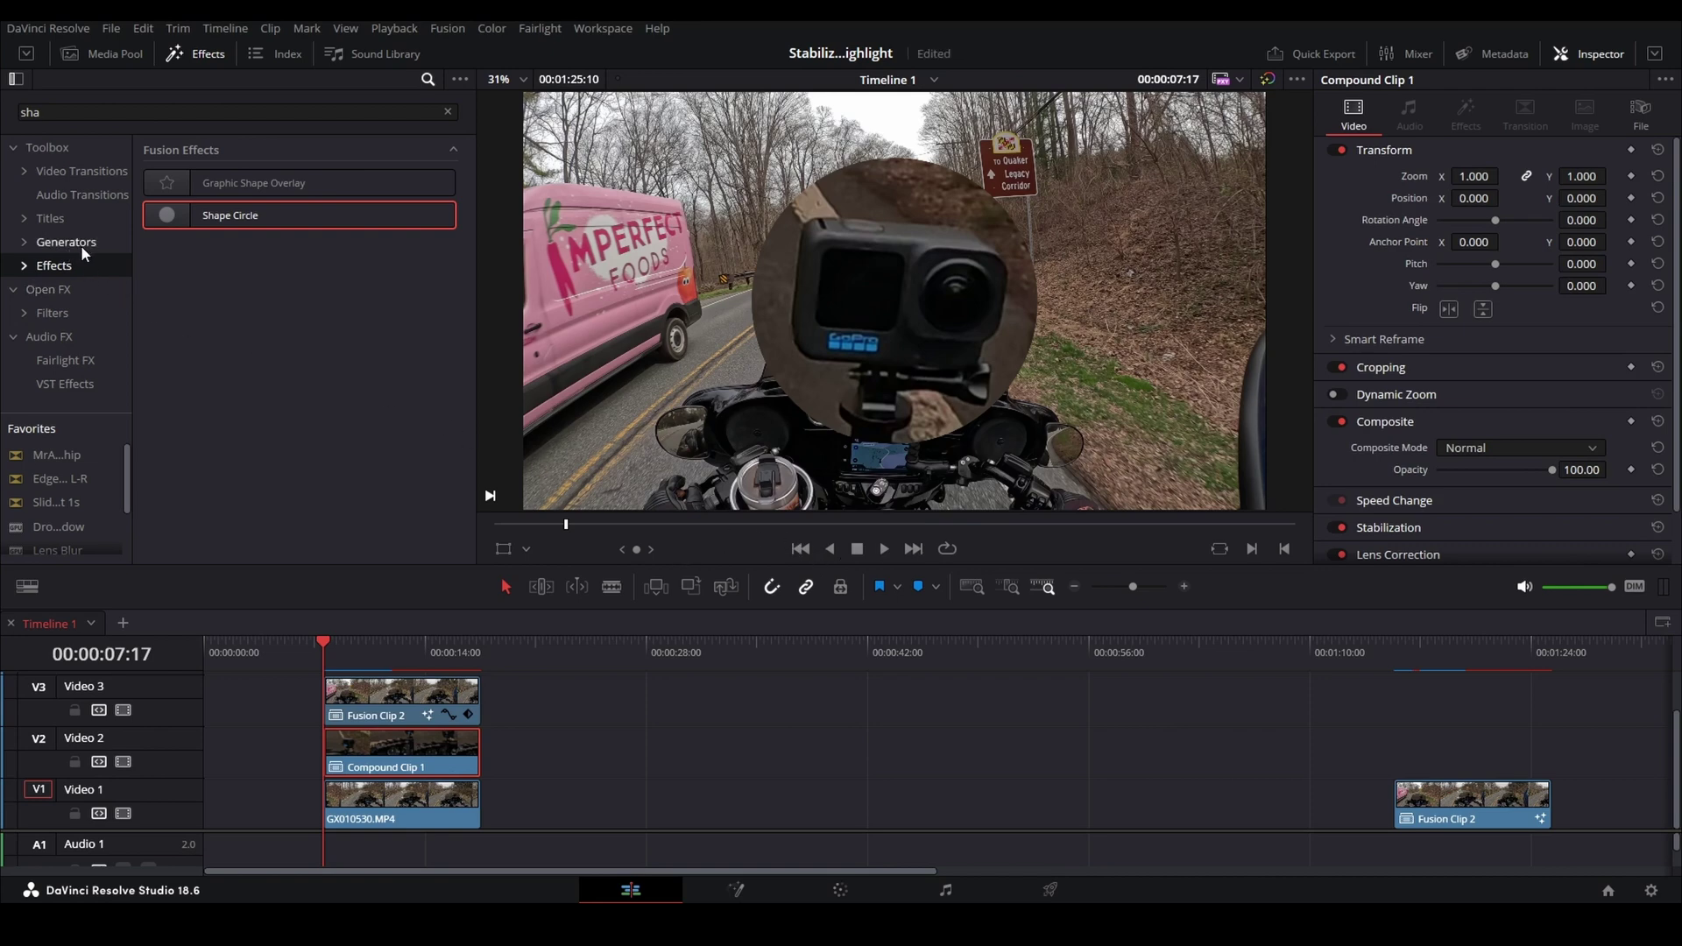
{"action": "double_click", "coordinate": [146, 213]}
{"action": "left_click_drag", "start_coordinate": [146, 214], "coordinate": [393, 755]}
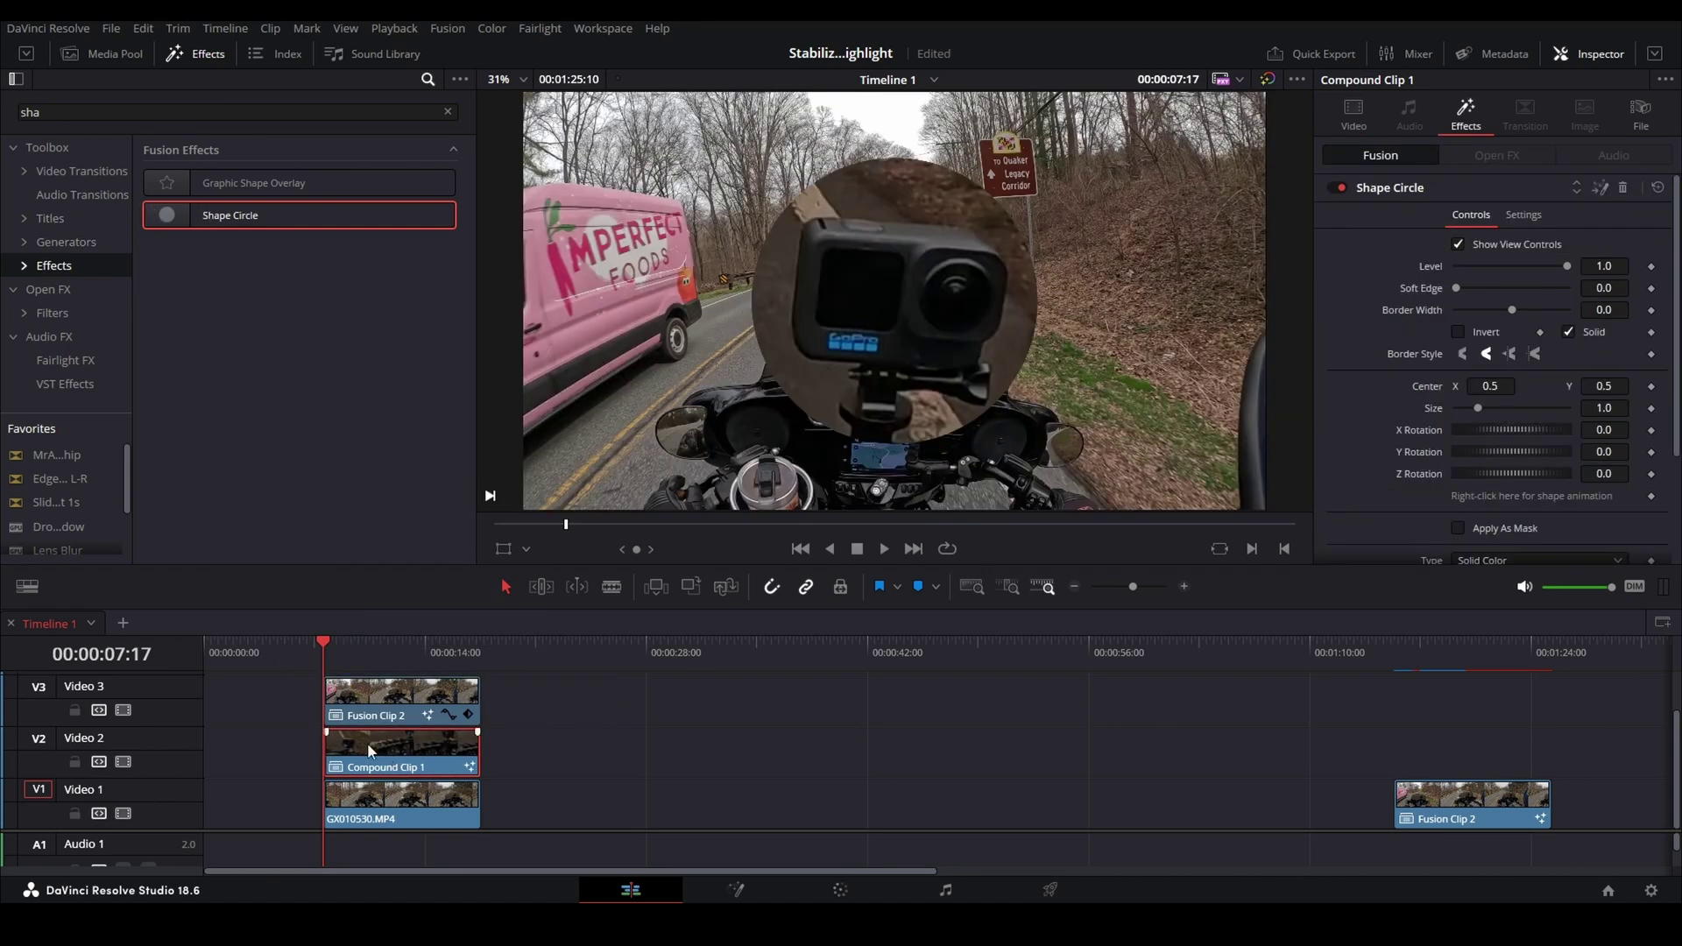
- Enlarge Compound Clip 1's circle to size 2.015 so it forms a white ring around the inset
{"action": "left_click", "coordinate": [399, 706]}
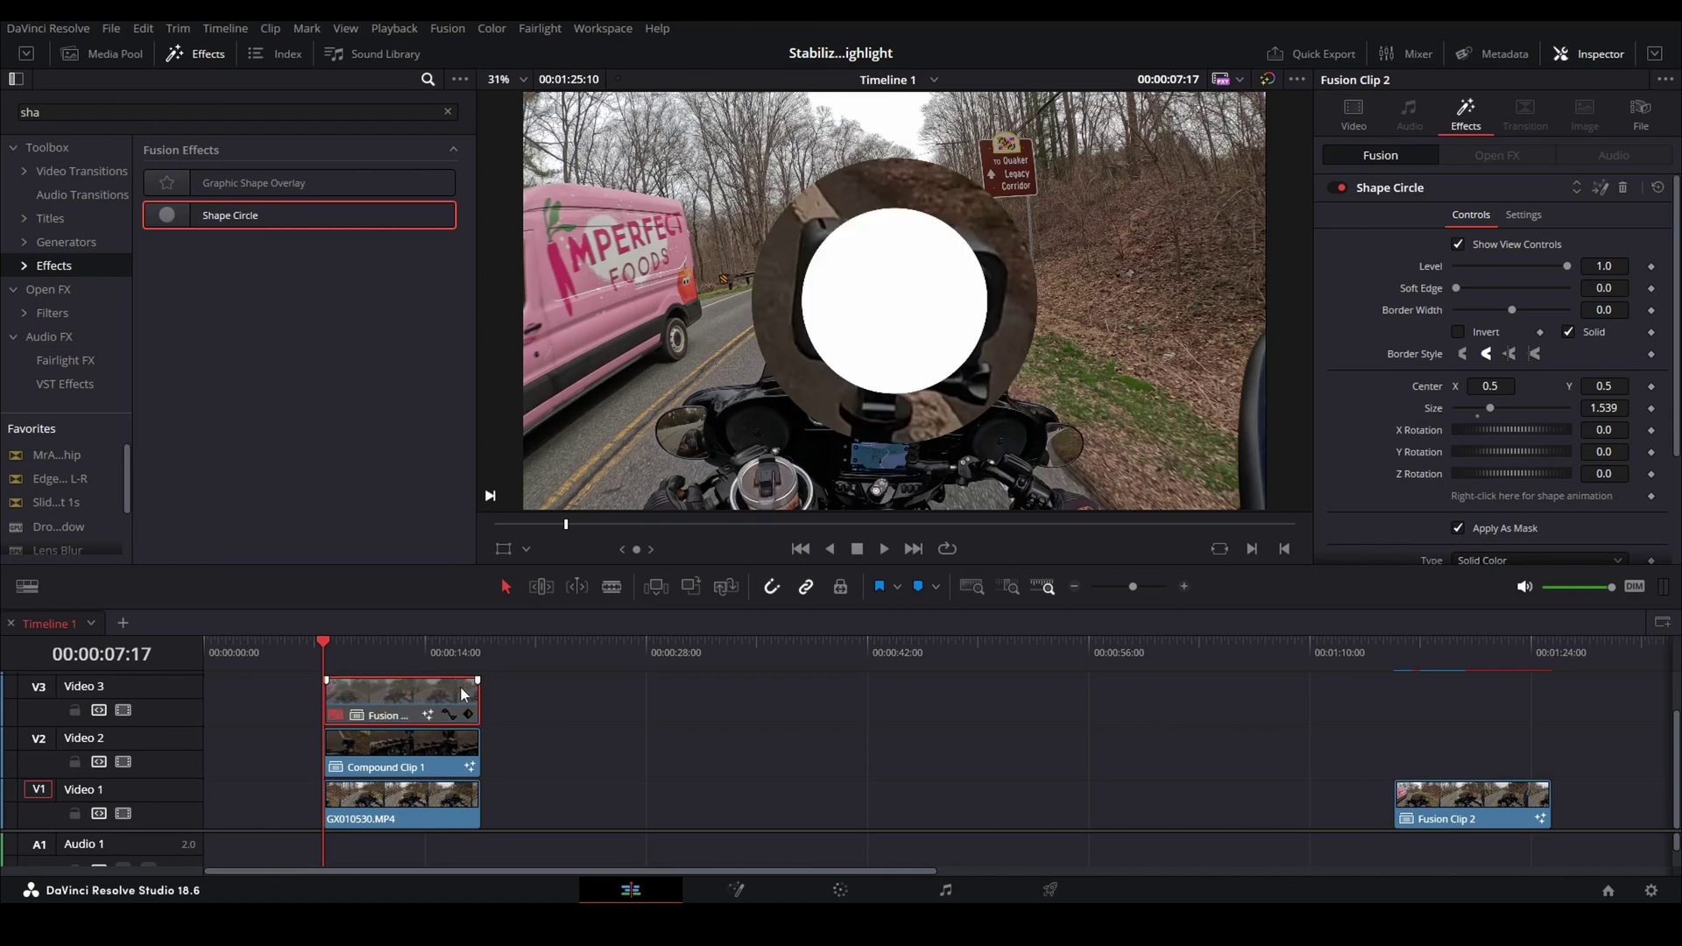
{"action": "left_click", "coordinate": [418, 766]}
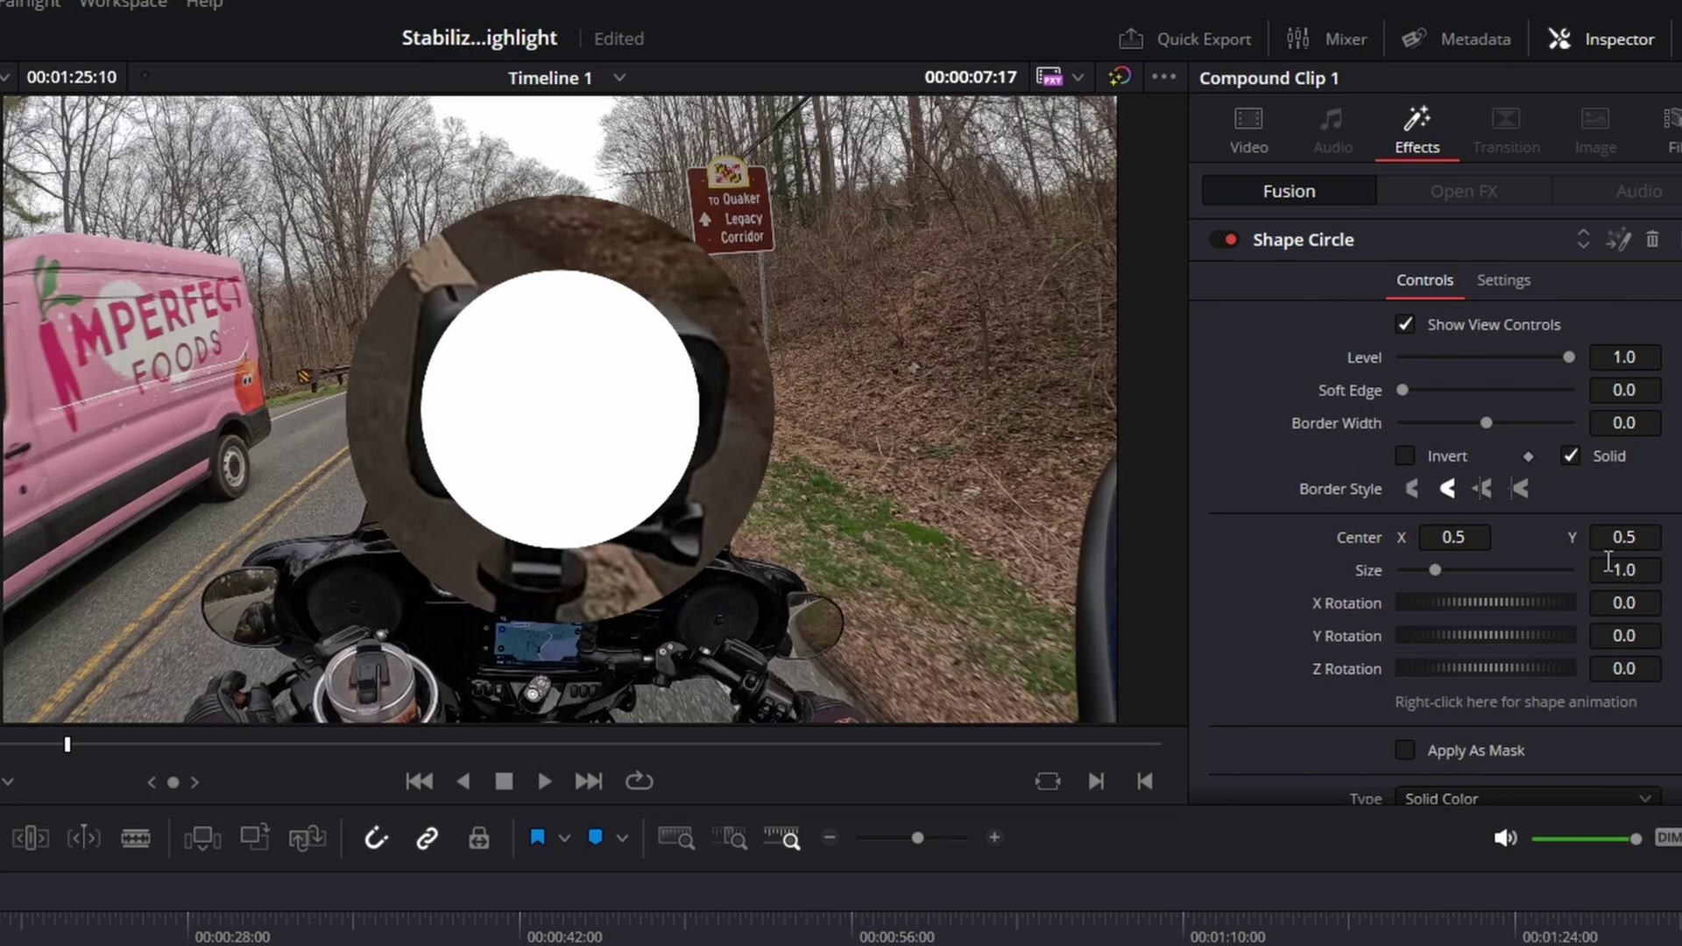
{"action": "left_click_drag", "start_coordinate": [1632, 577], "coordinate": [1677, 576]}
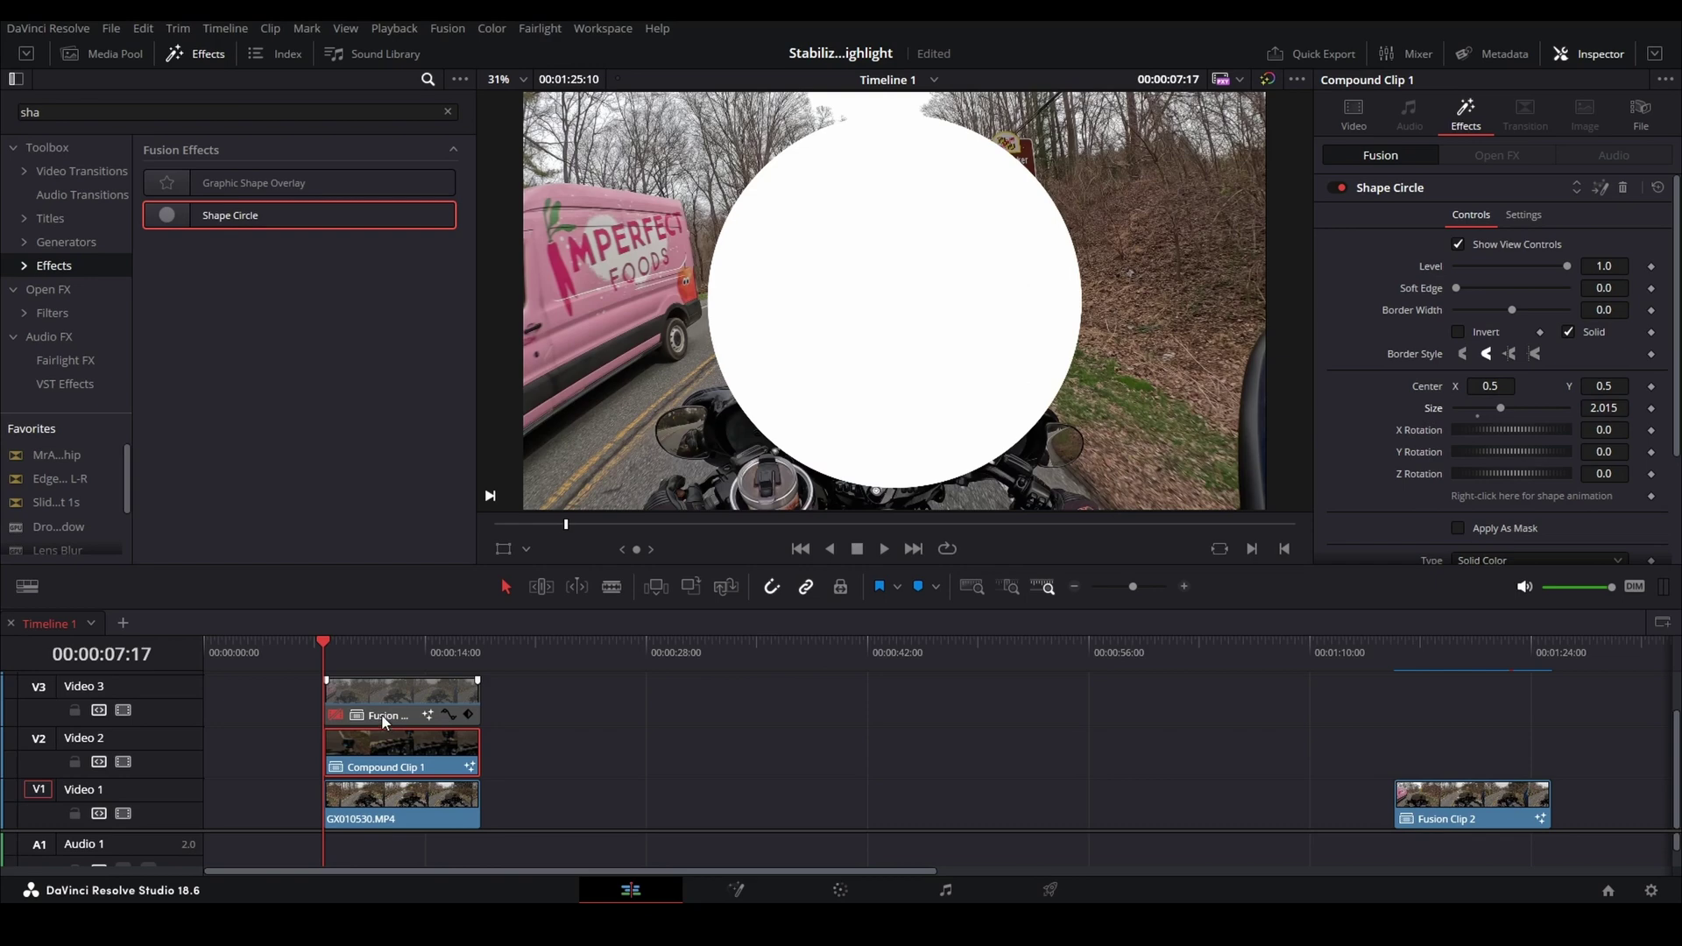
{"action": "left_click", "coordinate": [373, 708]}
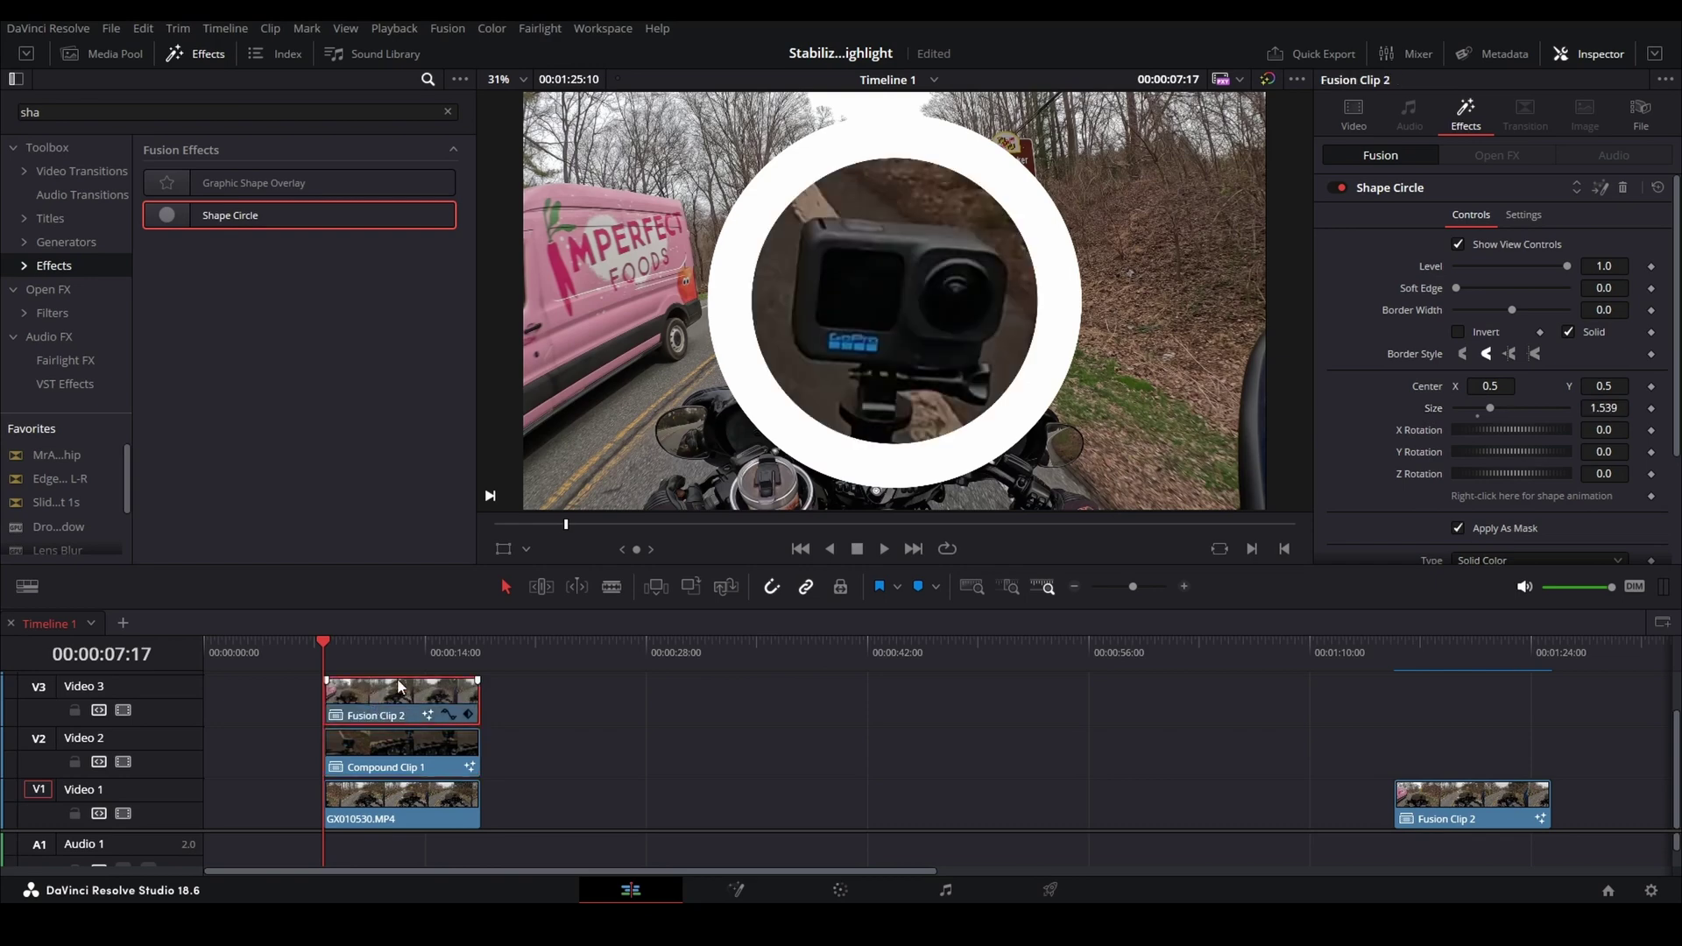
{"action": "left_click", "coordinate": [376, 762]}
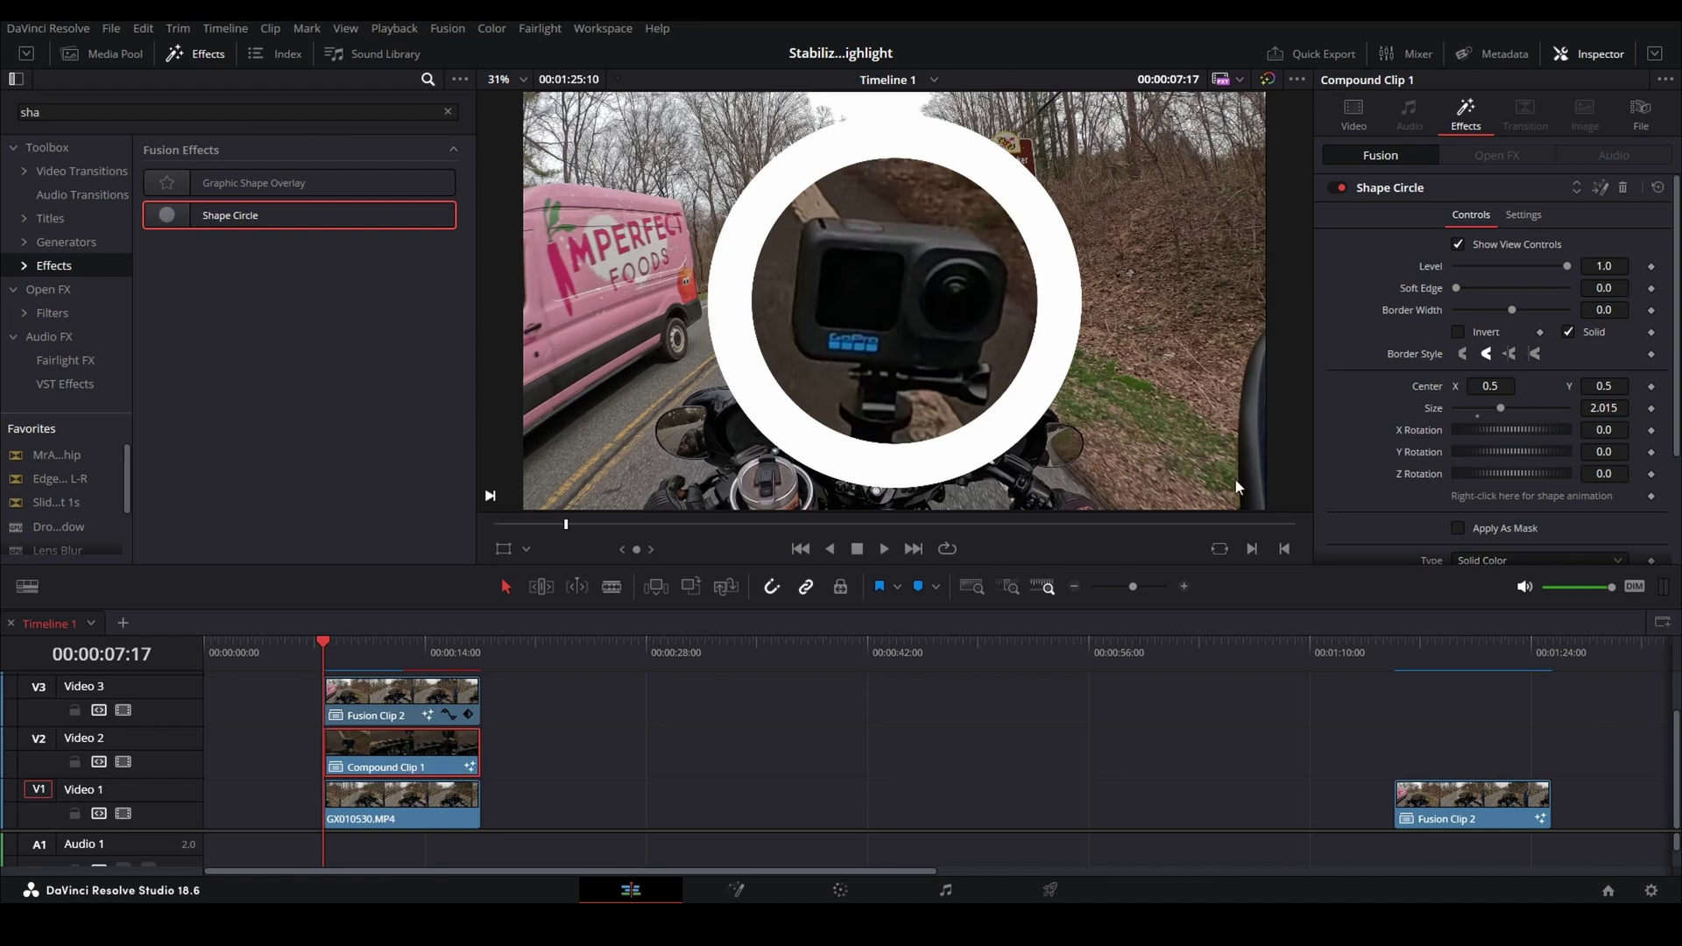
- Thin the ring circle to size 1.699 and recolour it blue #00557f
{"action": "left_click_drag", "start_coordinate": [1595, 408], "coordinate": [1567, 409]}
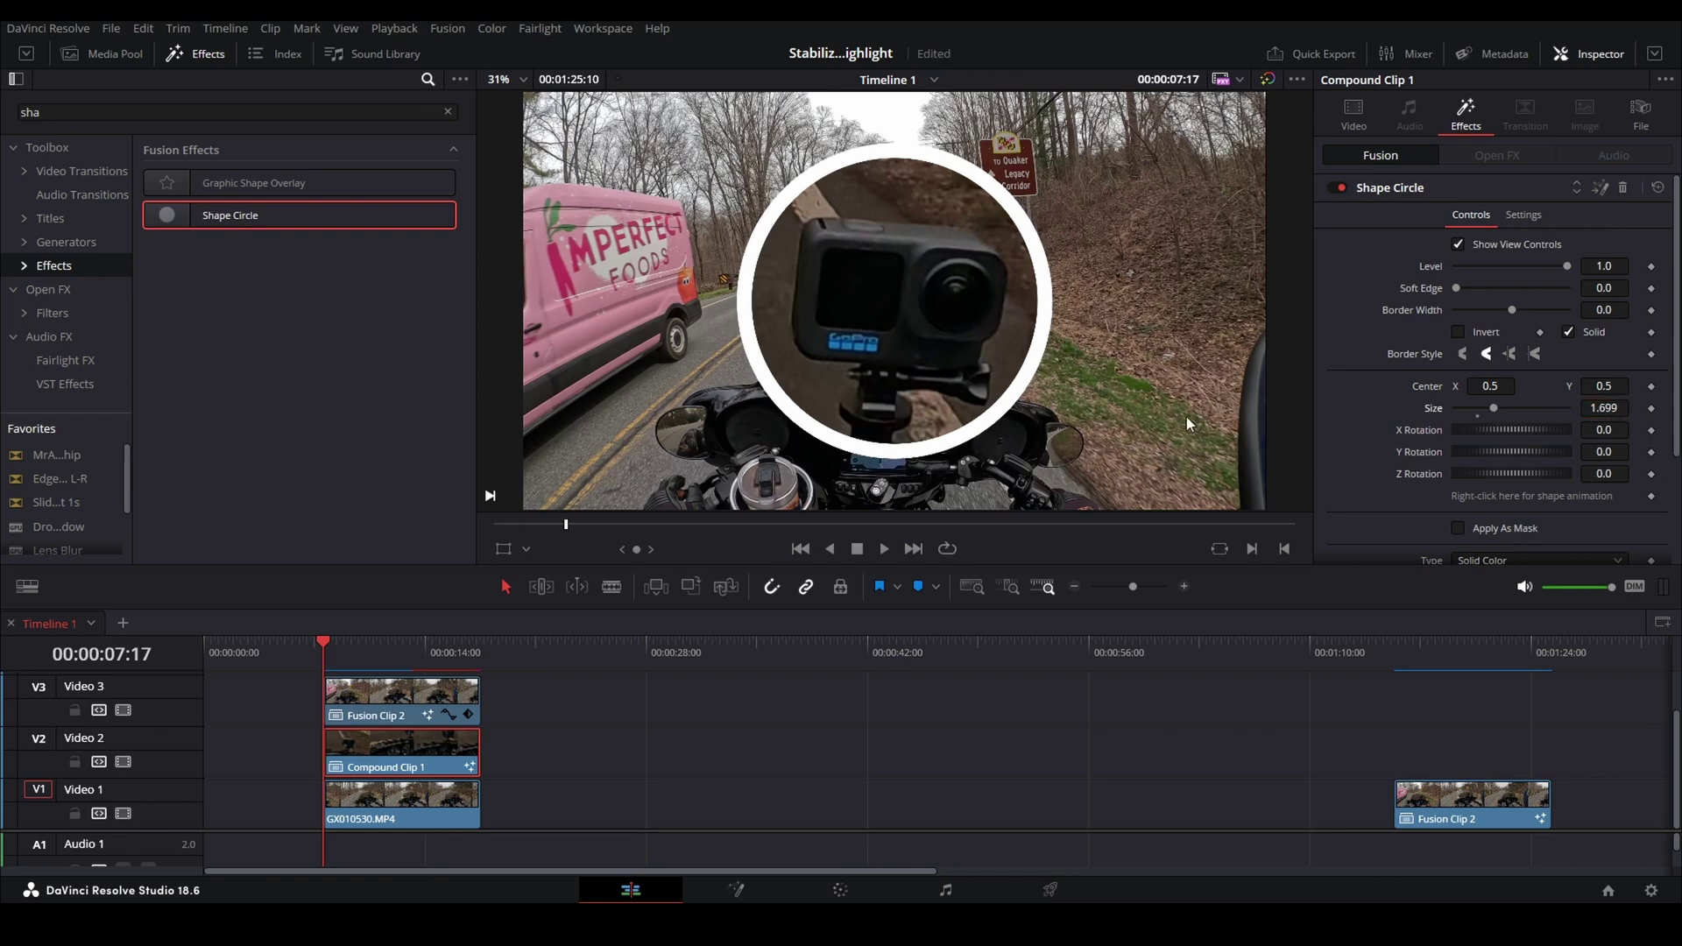
{"action": "scroll", "coordinate": [1510, 308], "scroll_direction": "down", "scroll_amount": 3}
{"action": "left_click", "coordinate": [1502, 436]}
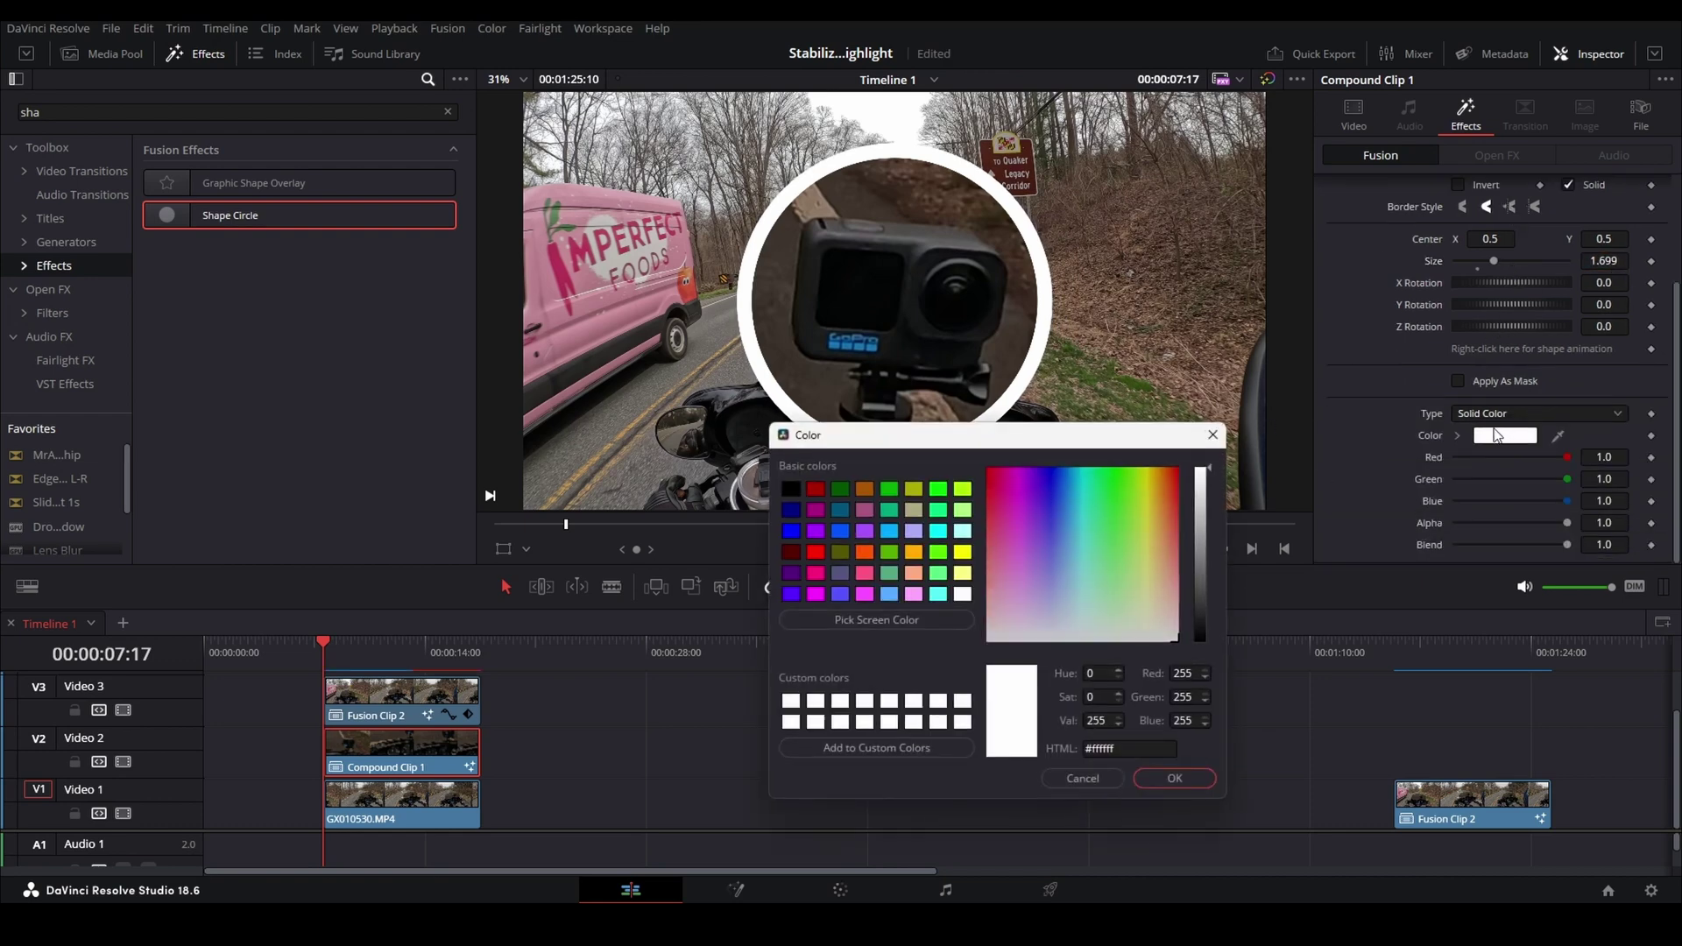
{"action": "left_click", "coordinate": [843, 513]}
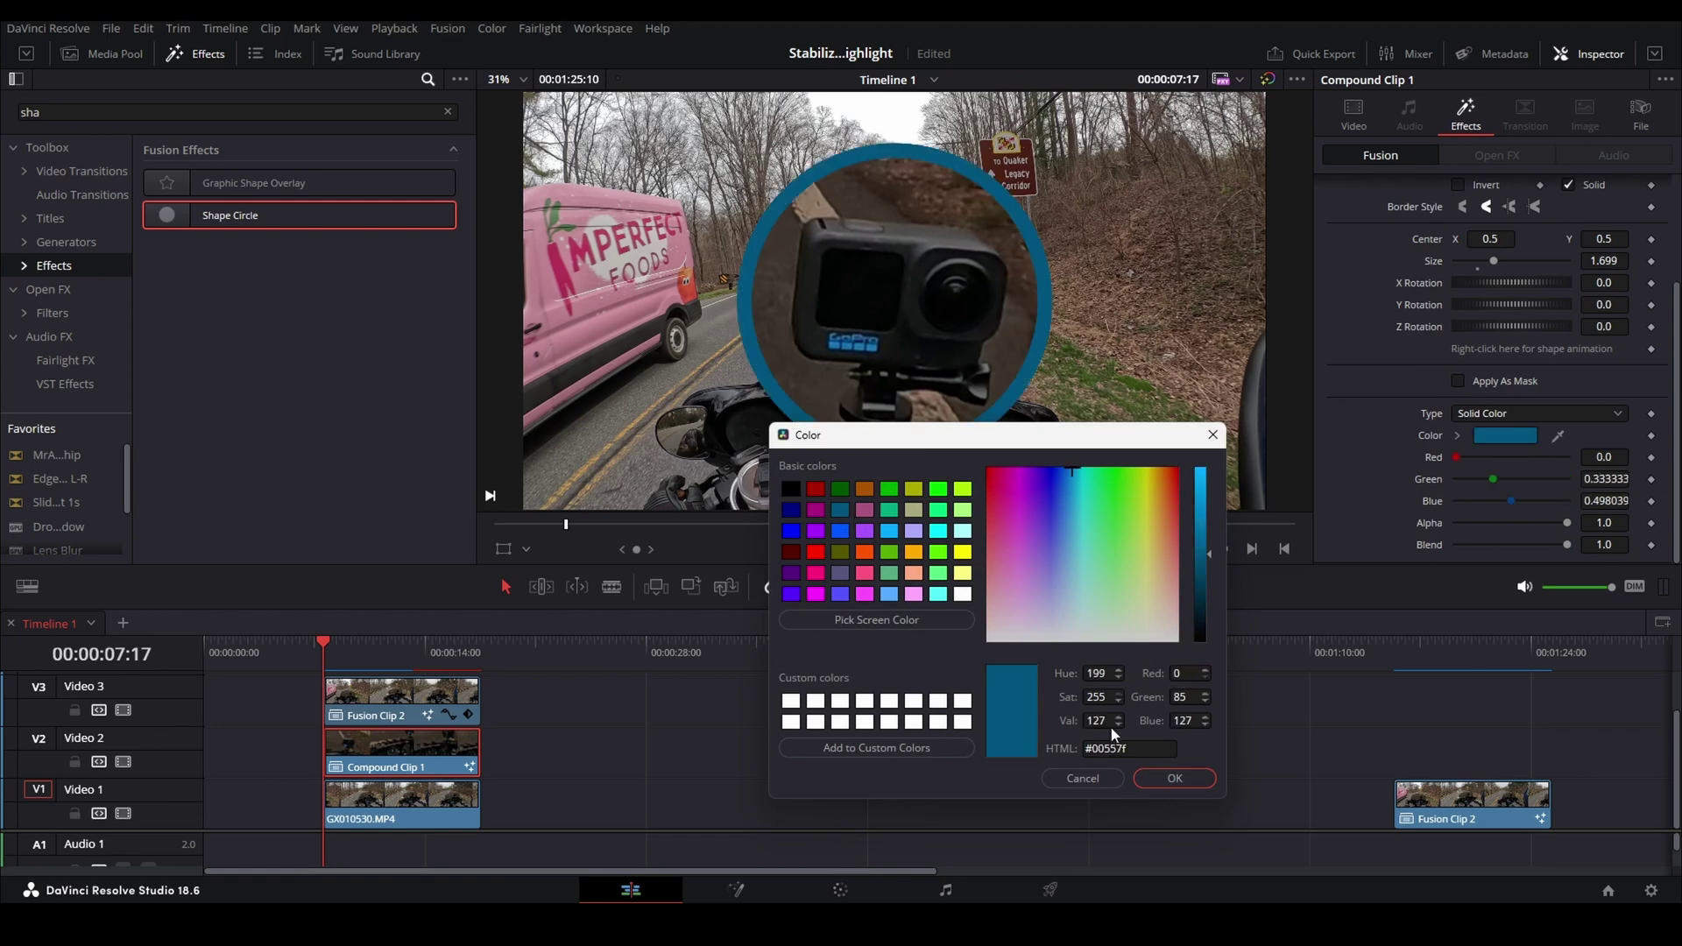
{"action": "left_click", "coordinate": [1174, 783]}
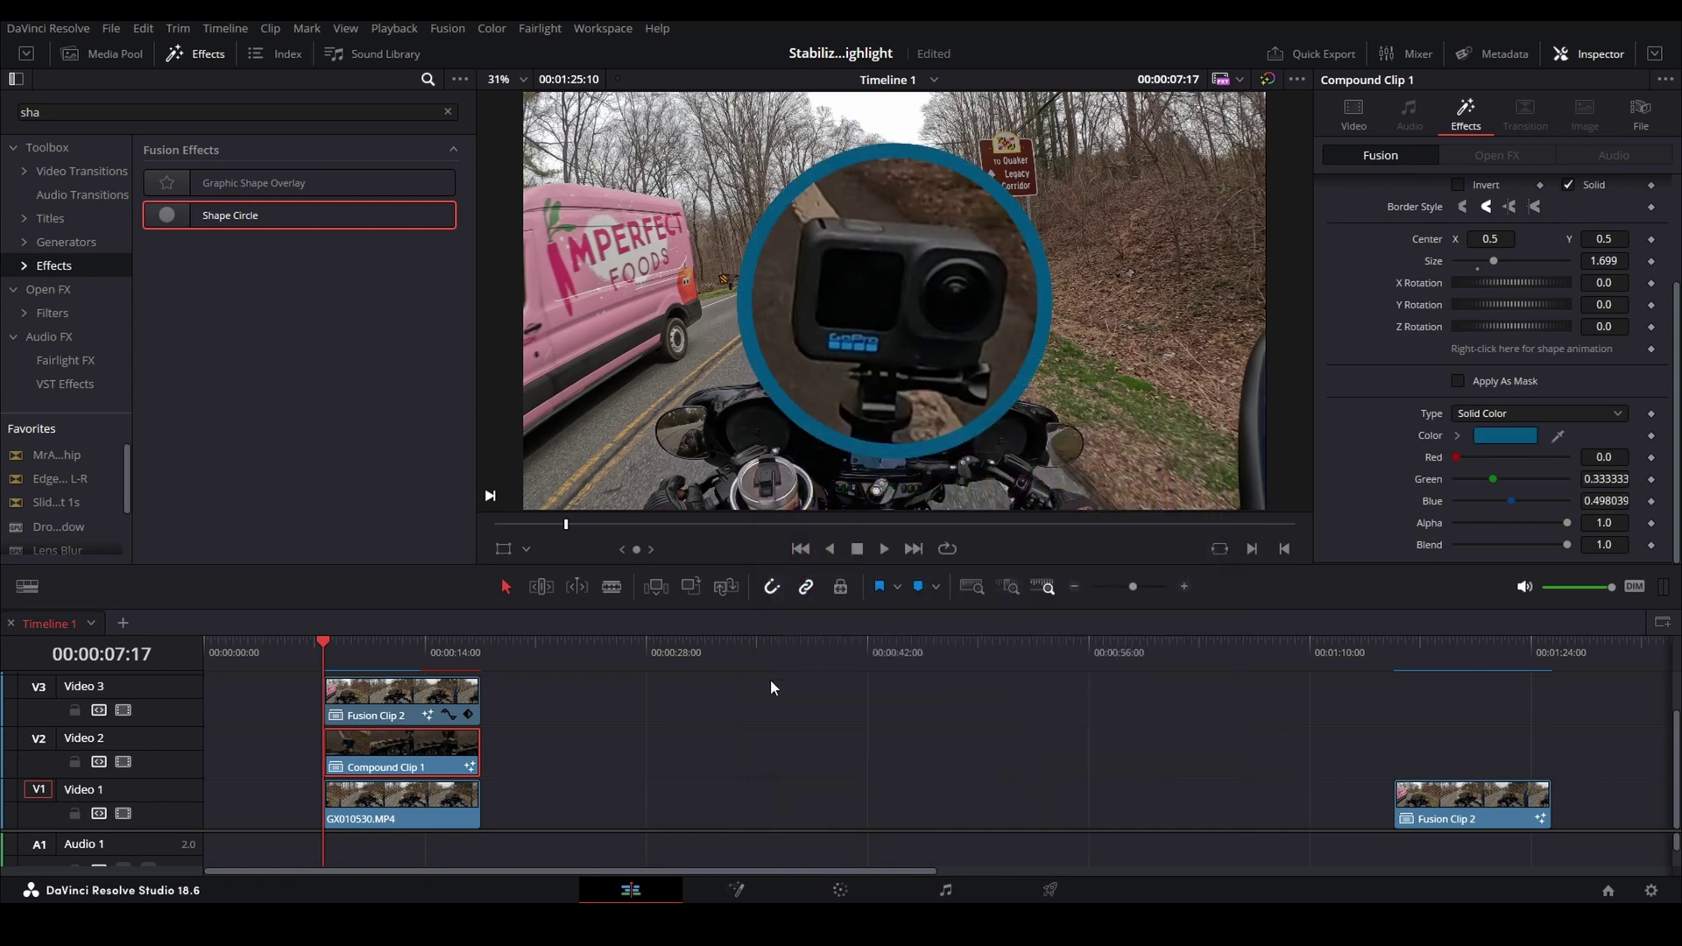
{"action": "left_click", "coordinate": [377, 711]}
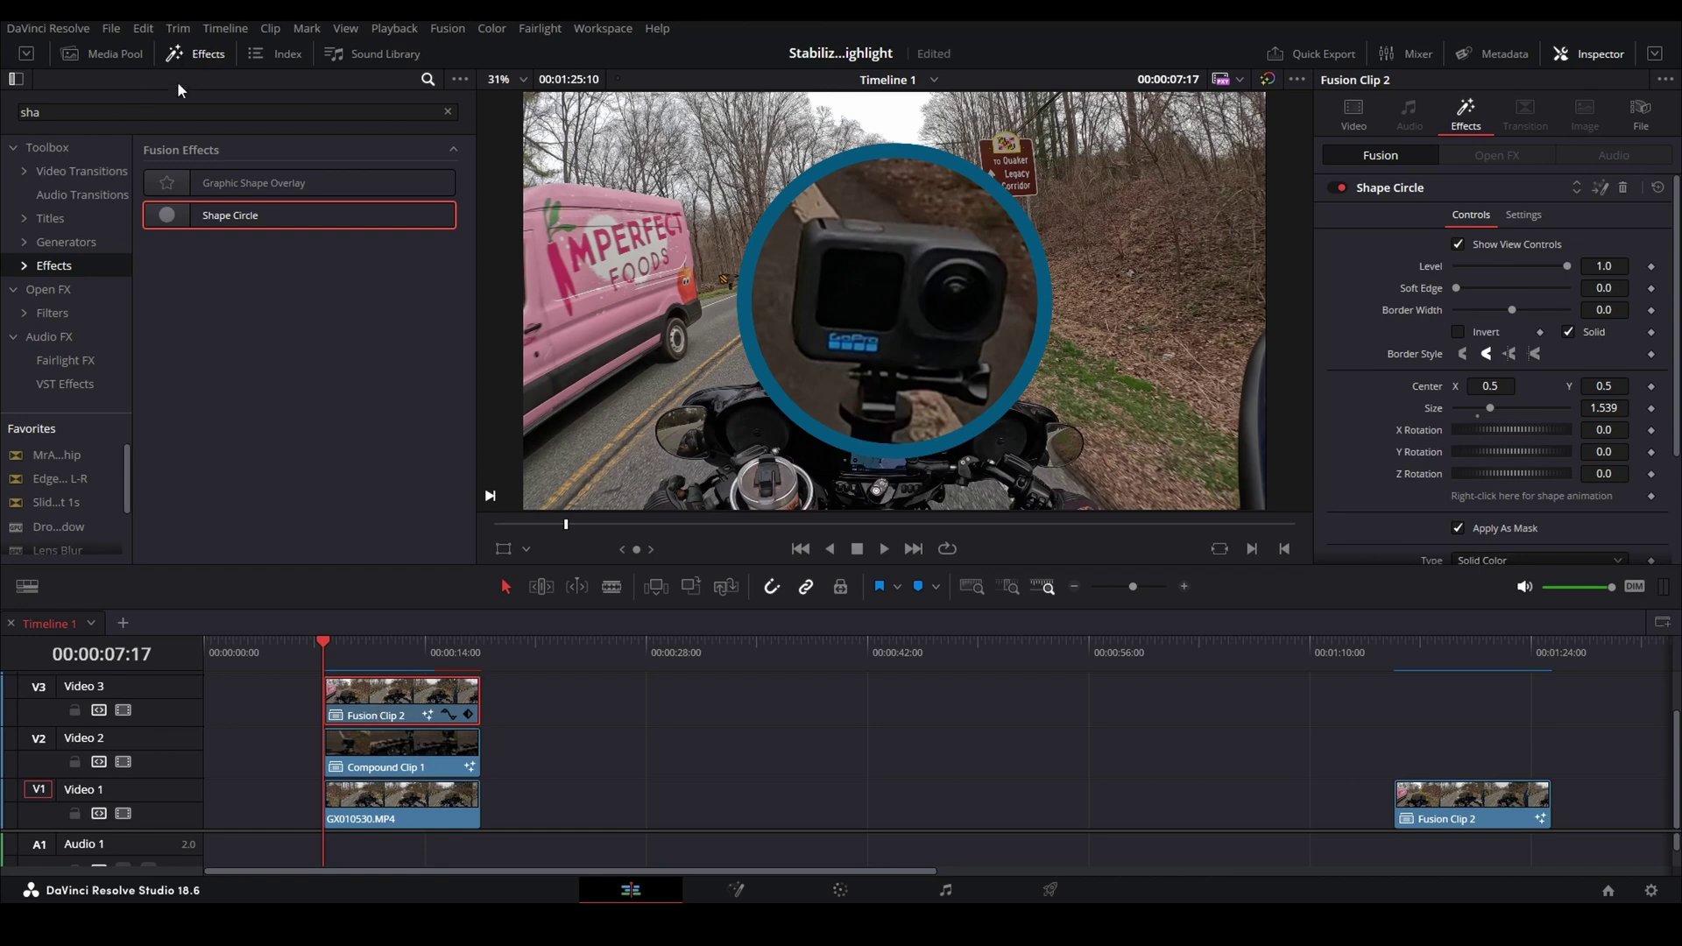
- Add Sharpen to Fusion Clip 2 on Video 3 and set its amount to 2.5
{"action": "left_click", "coordinate": [53, 312]}
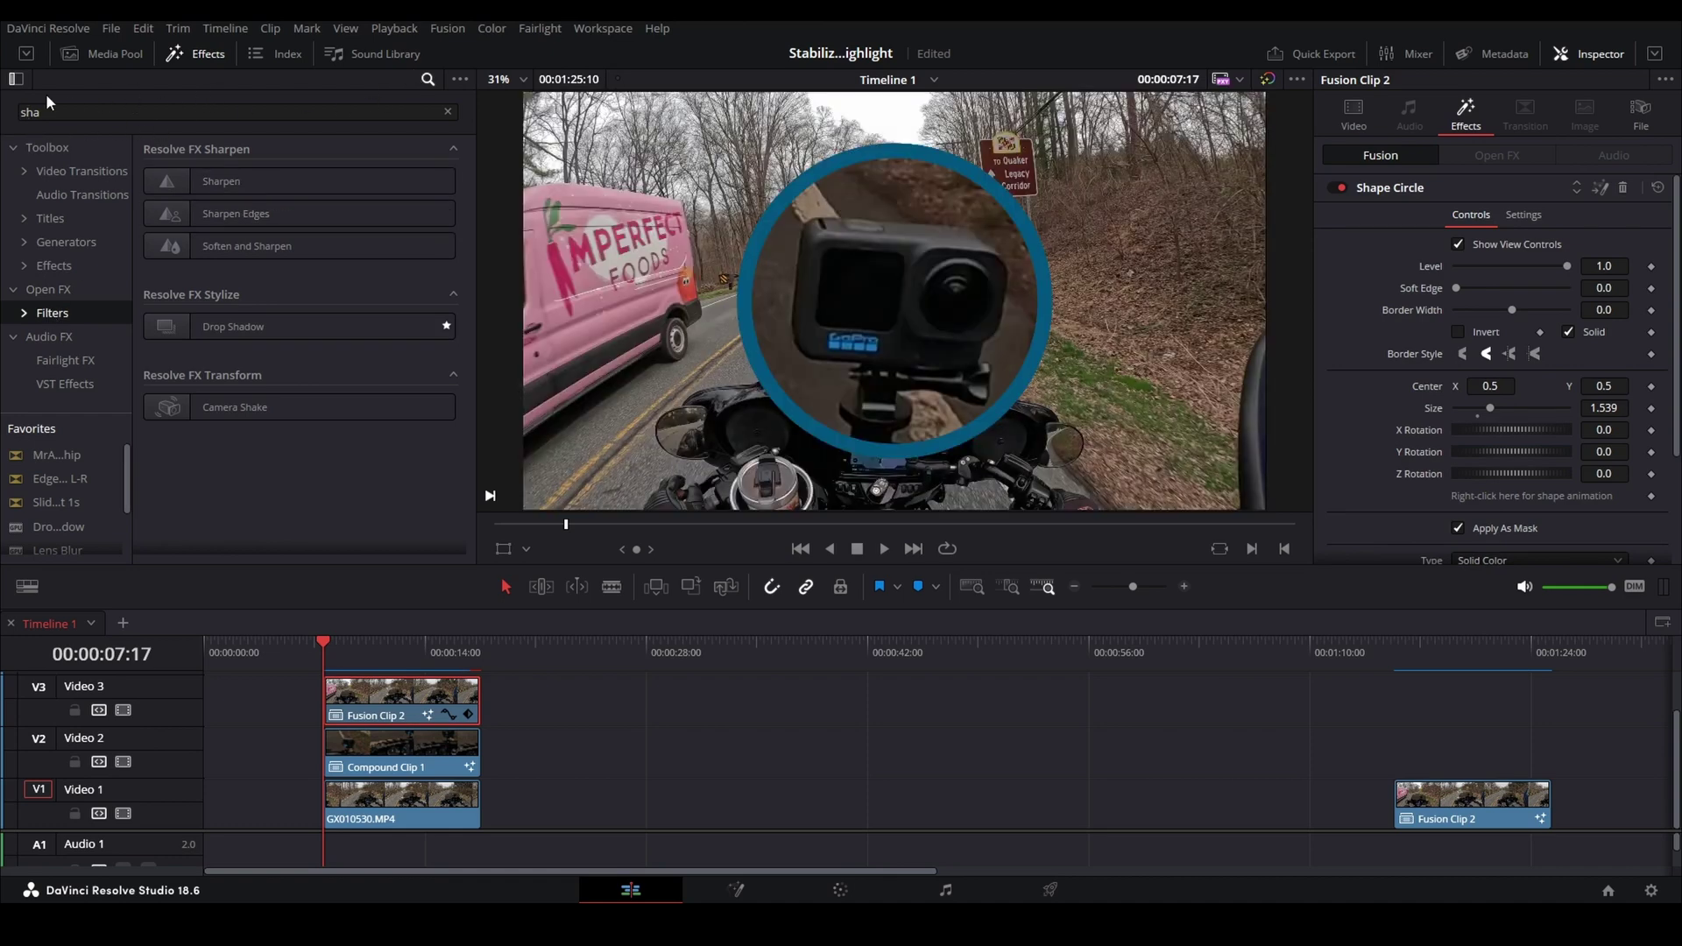
{"action": "left_click_drag", "start_coordinate": [210, 169], "coordinate": [393, 710]}
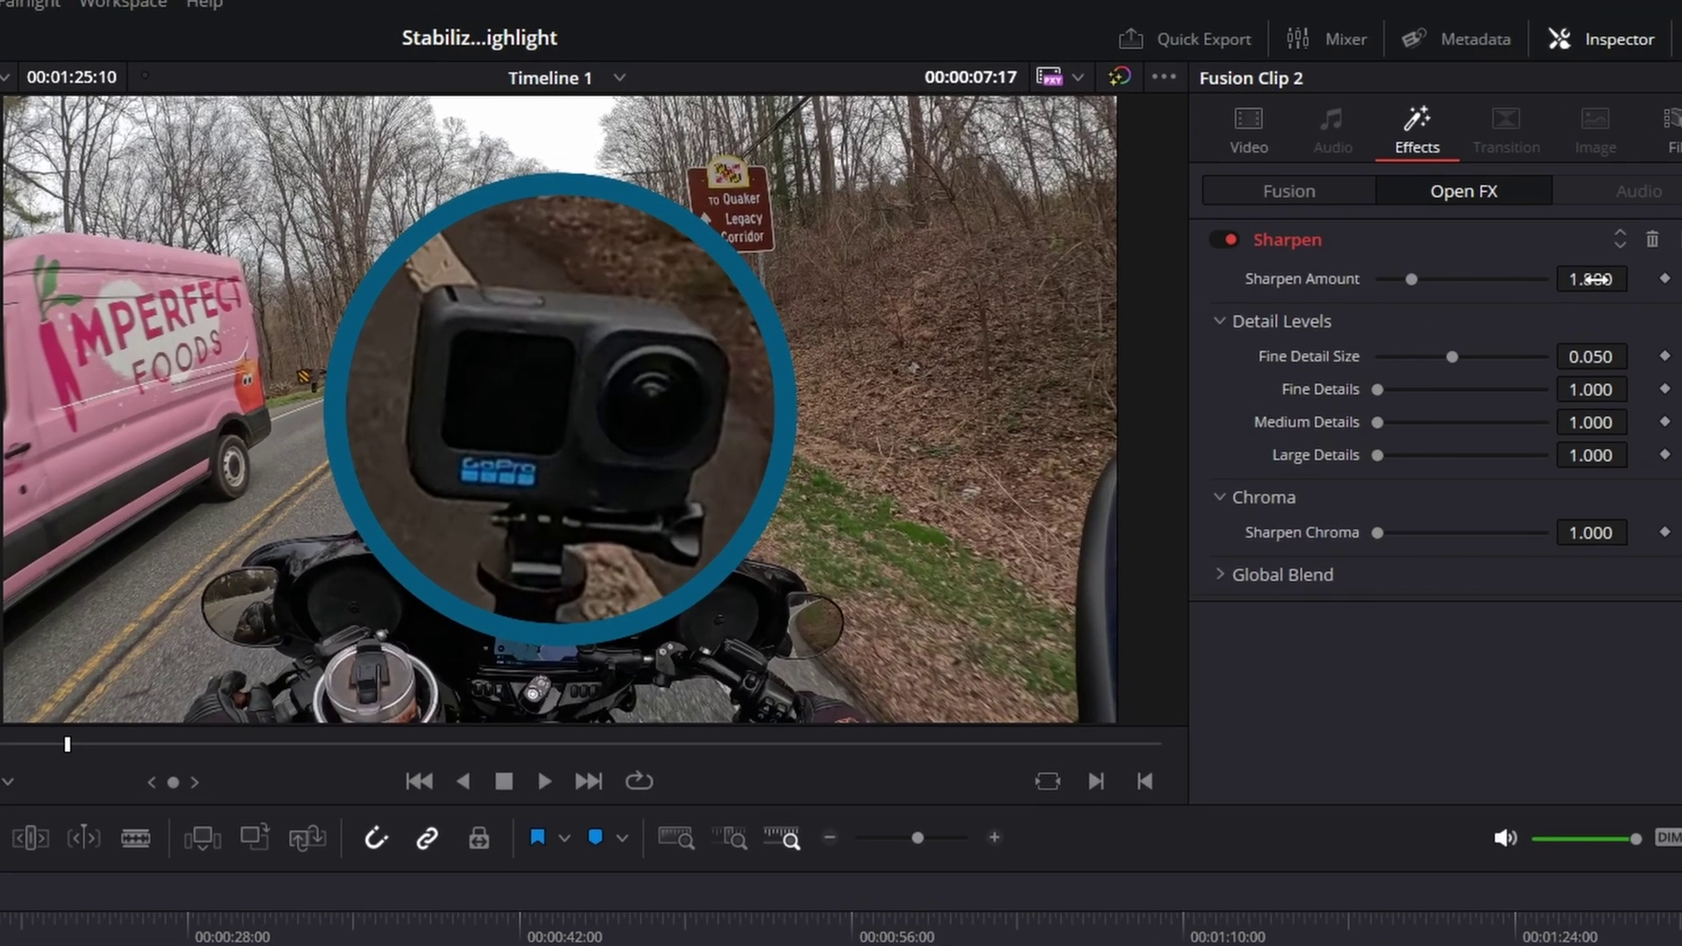
{"action": "left_click", "coordinate": [1593, 270]}
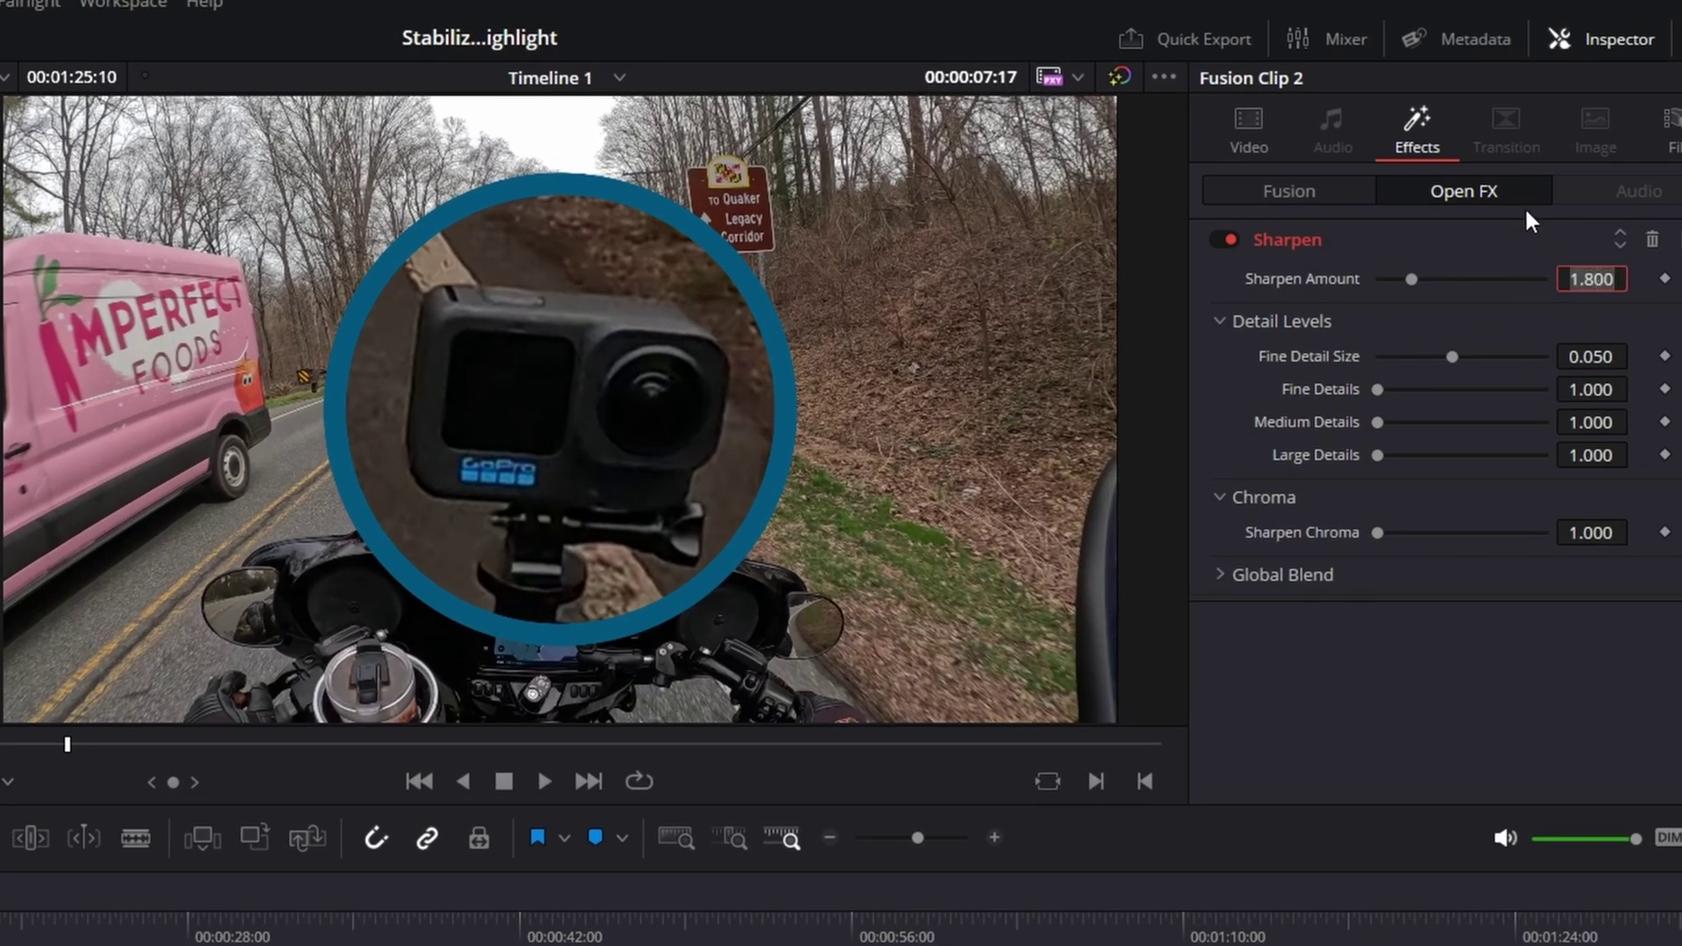
{"action": "type", "text": "2.5"}
{"action": "key", "text": "Return"}
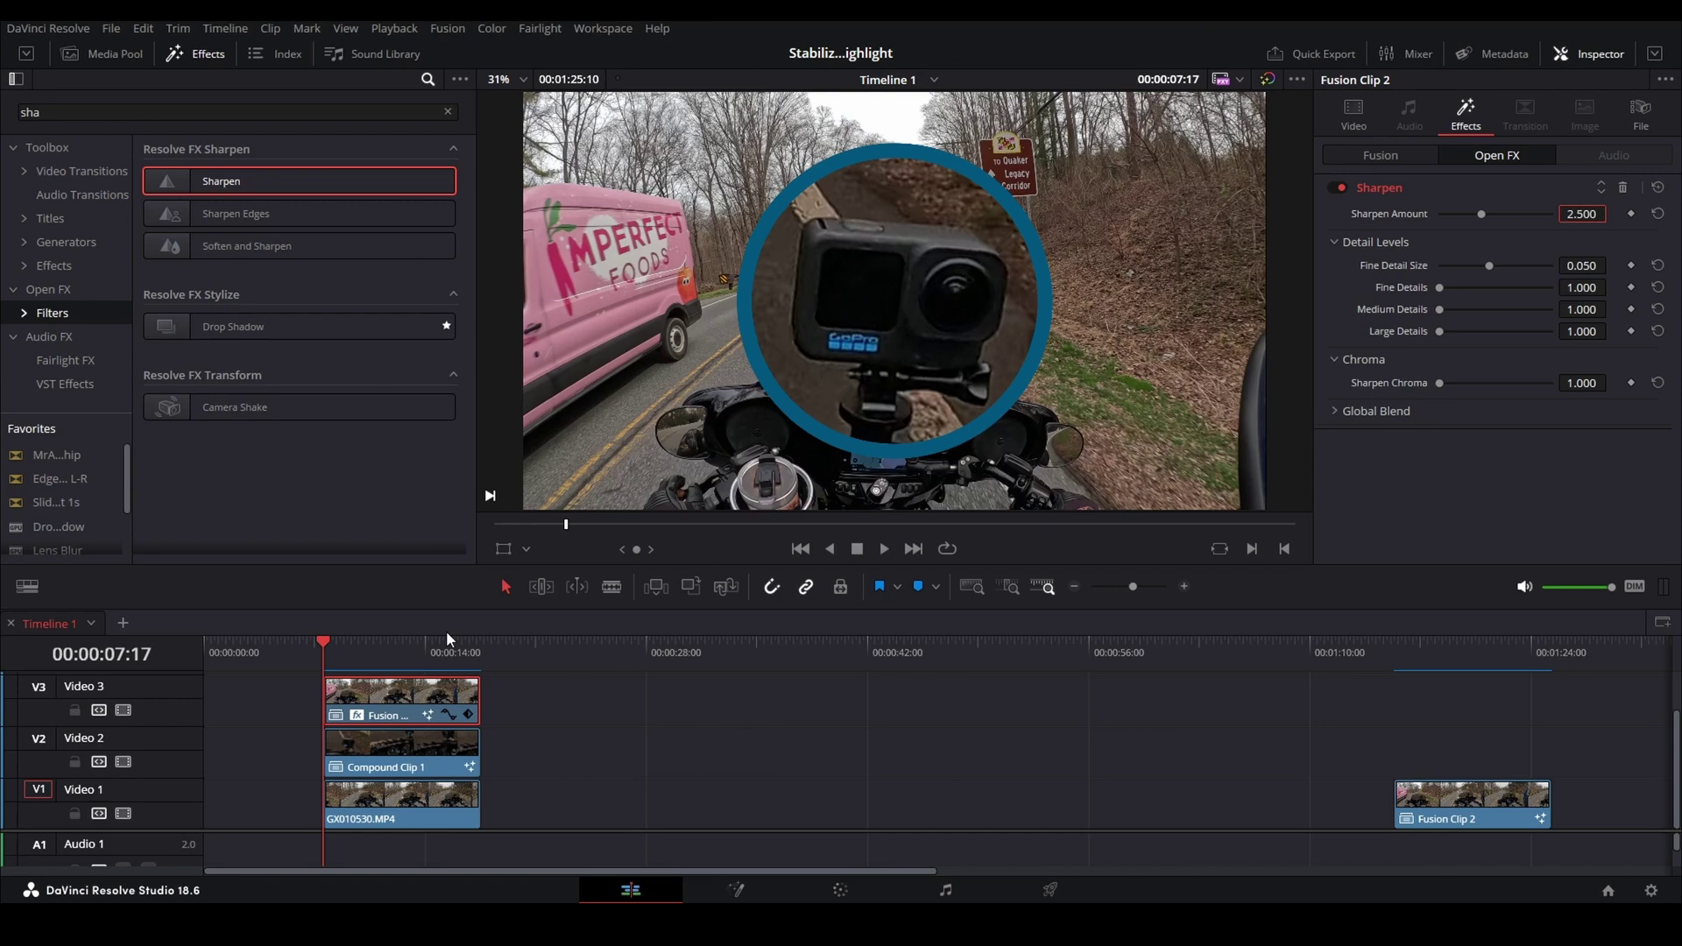
- Combine the inset Fusion clip and Compound Clip 1 into Compound Clip 2, then add a Drop Shadow
{"action": "left_click_drag", "start_coordinate": [586, 690], "coordinate": [382, 767]}
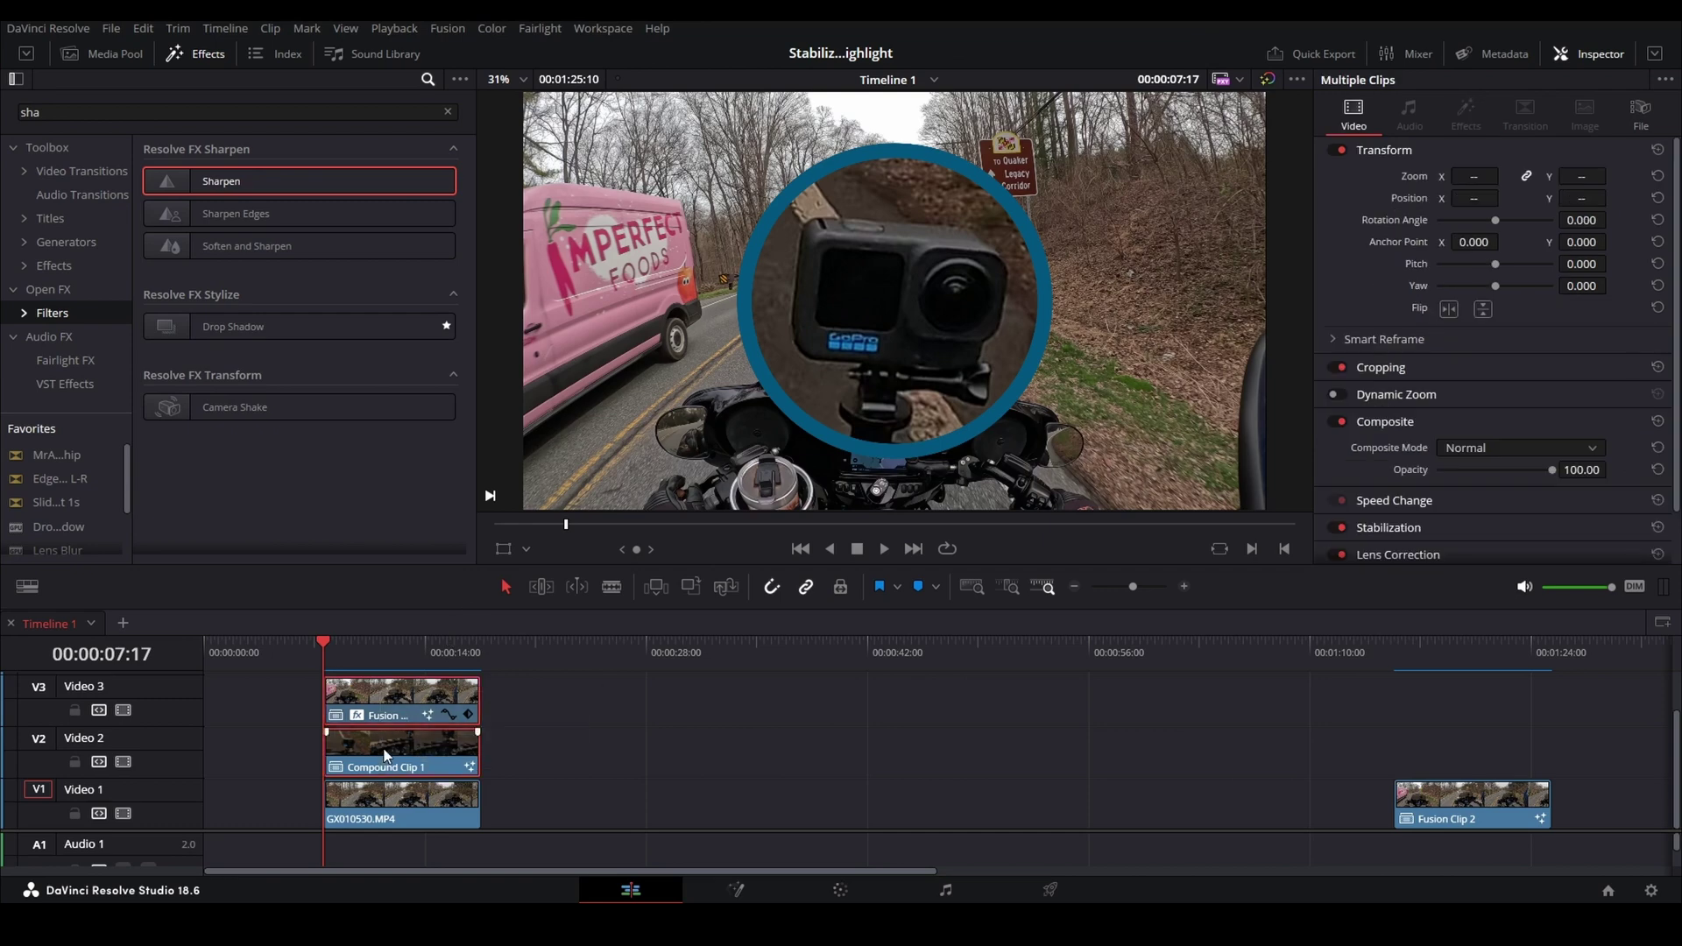
{"action": "right_click", "coordinate": [385, 755]}
{"action": "left_click", "coordinate": [491, 194]}
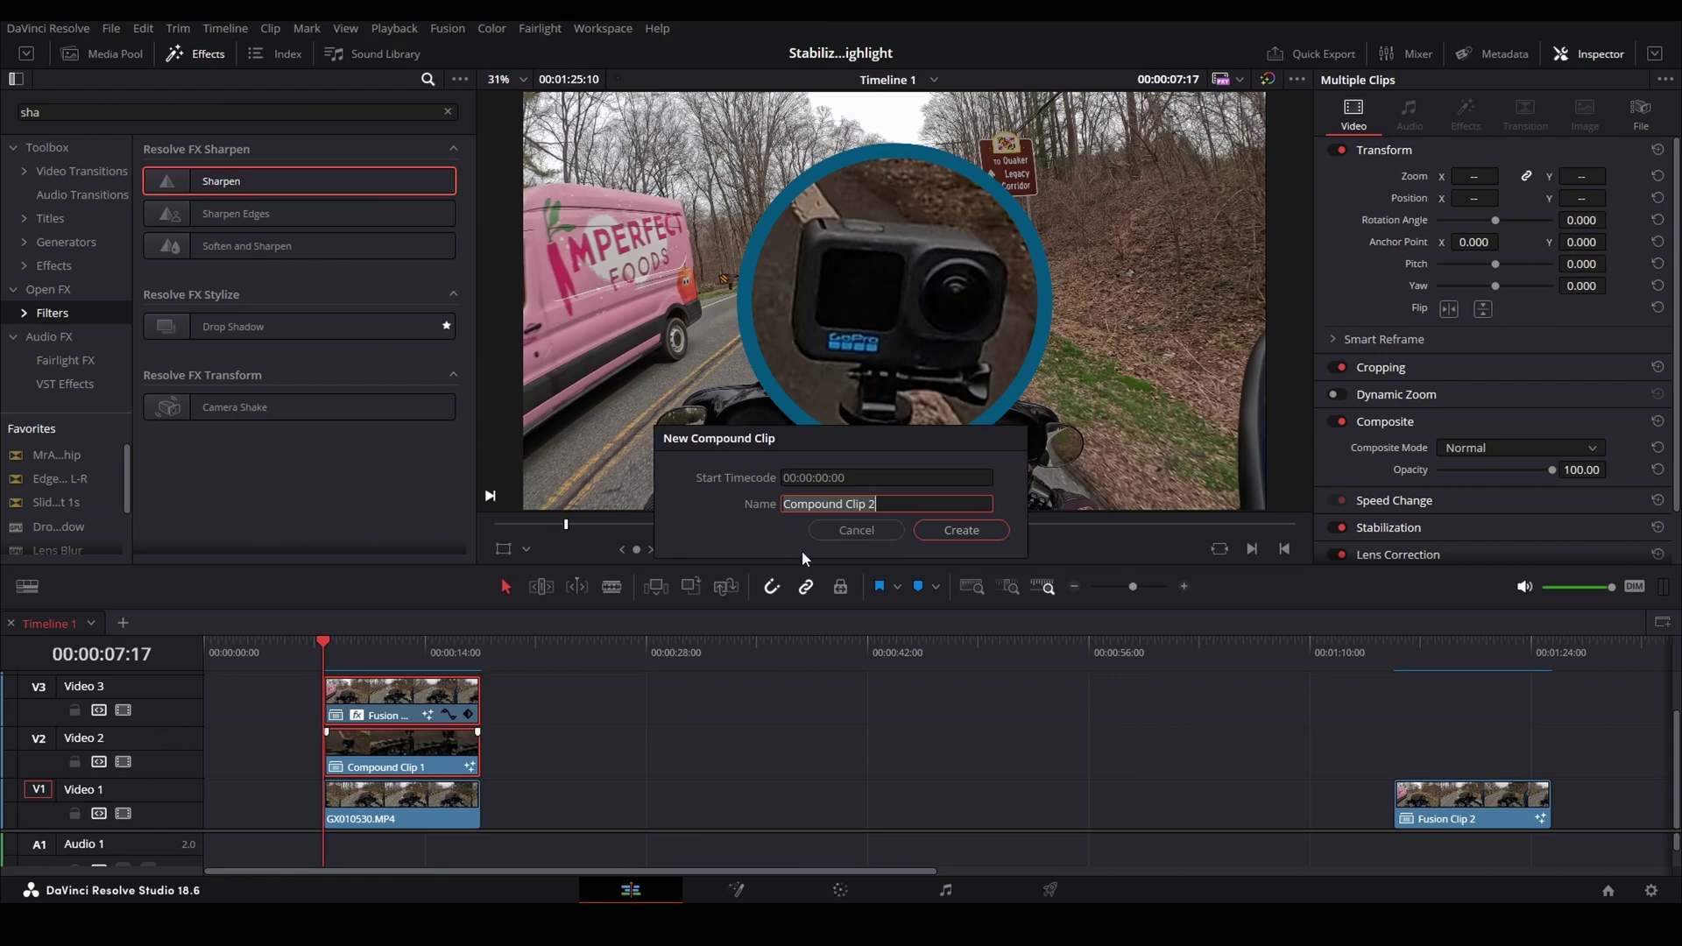
{"action": "left_click", "coordinate": [946, 529]}
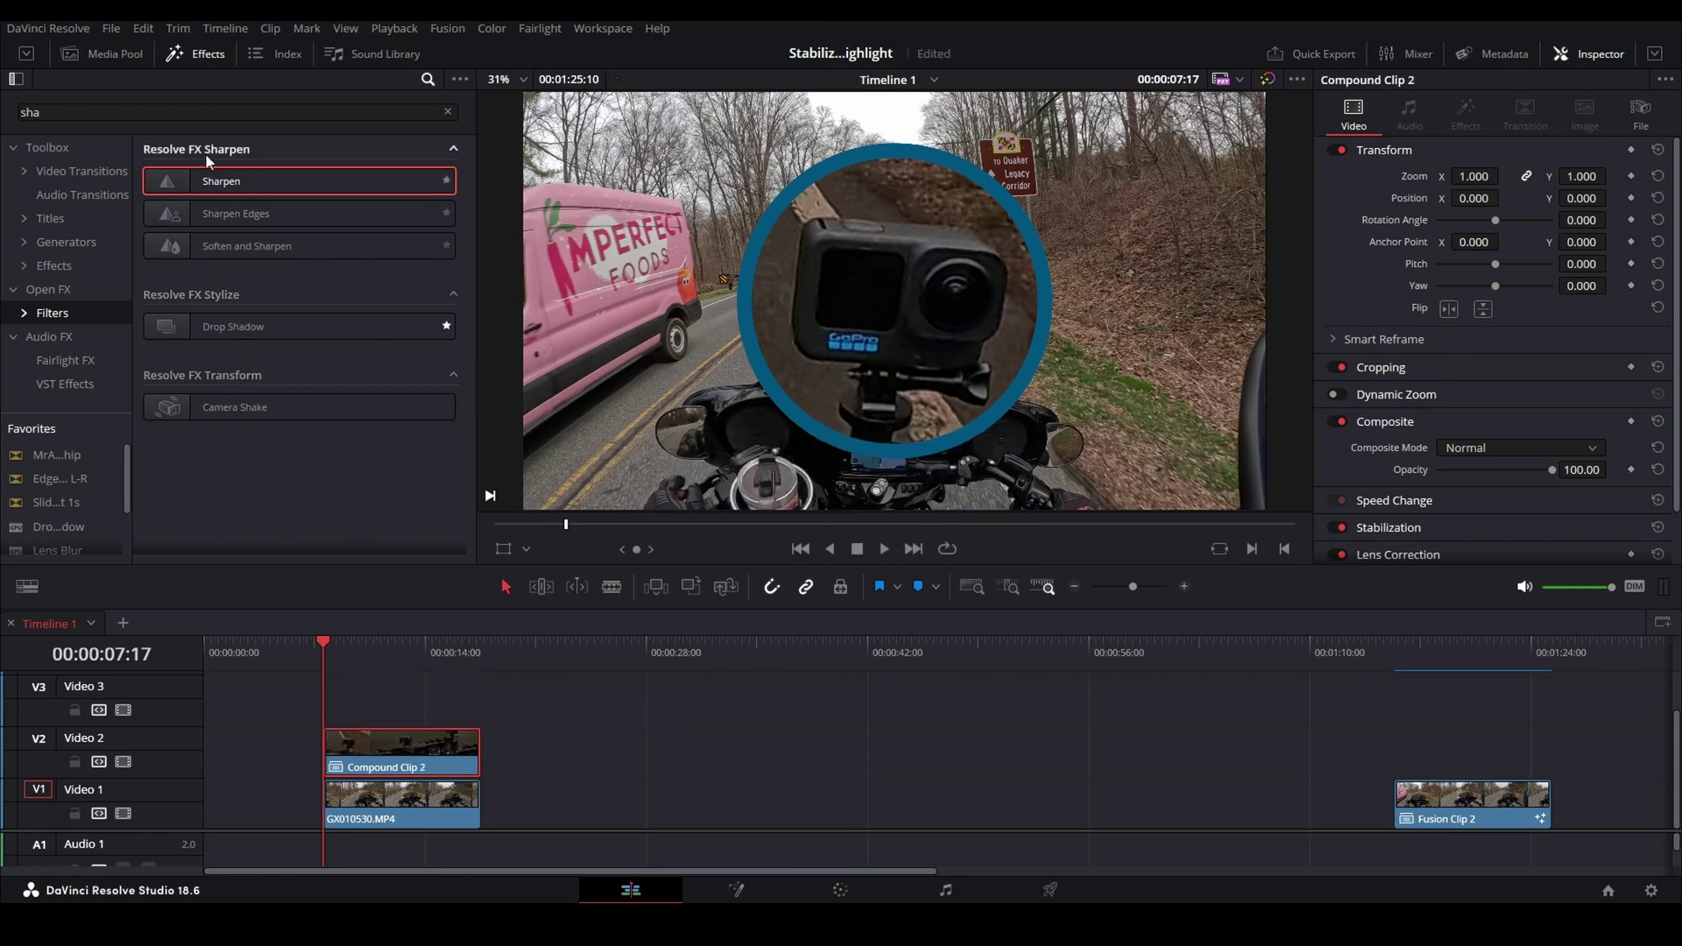
{"action": "left_click_drag", "start_coordinate": [232, 325], "coordinate": [380, 758]}
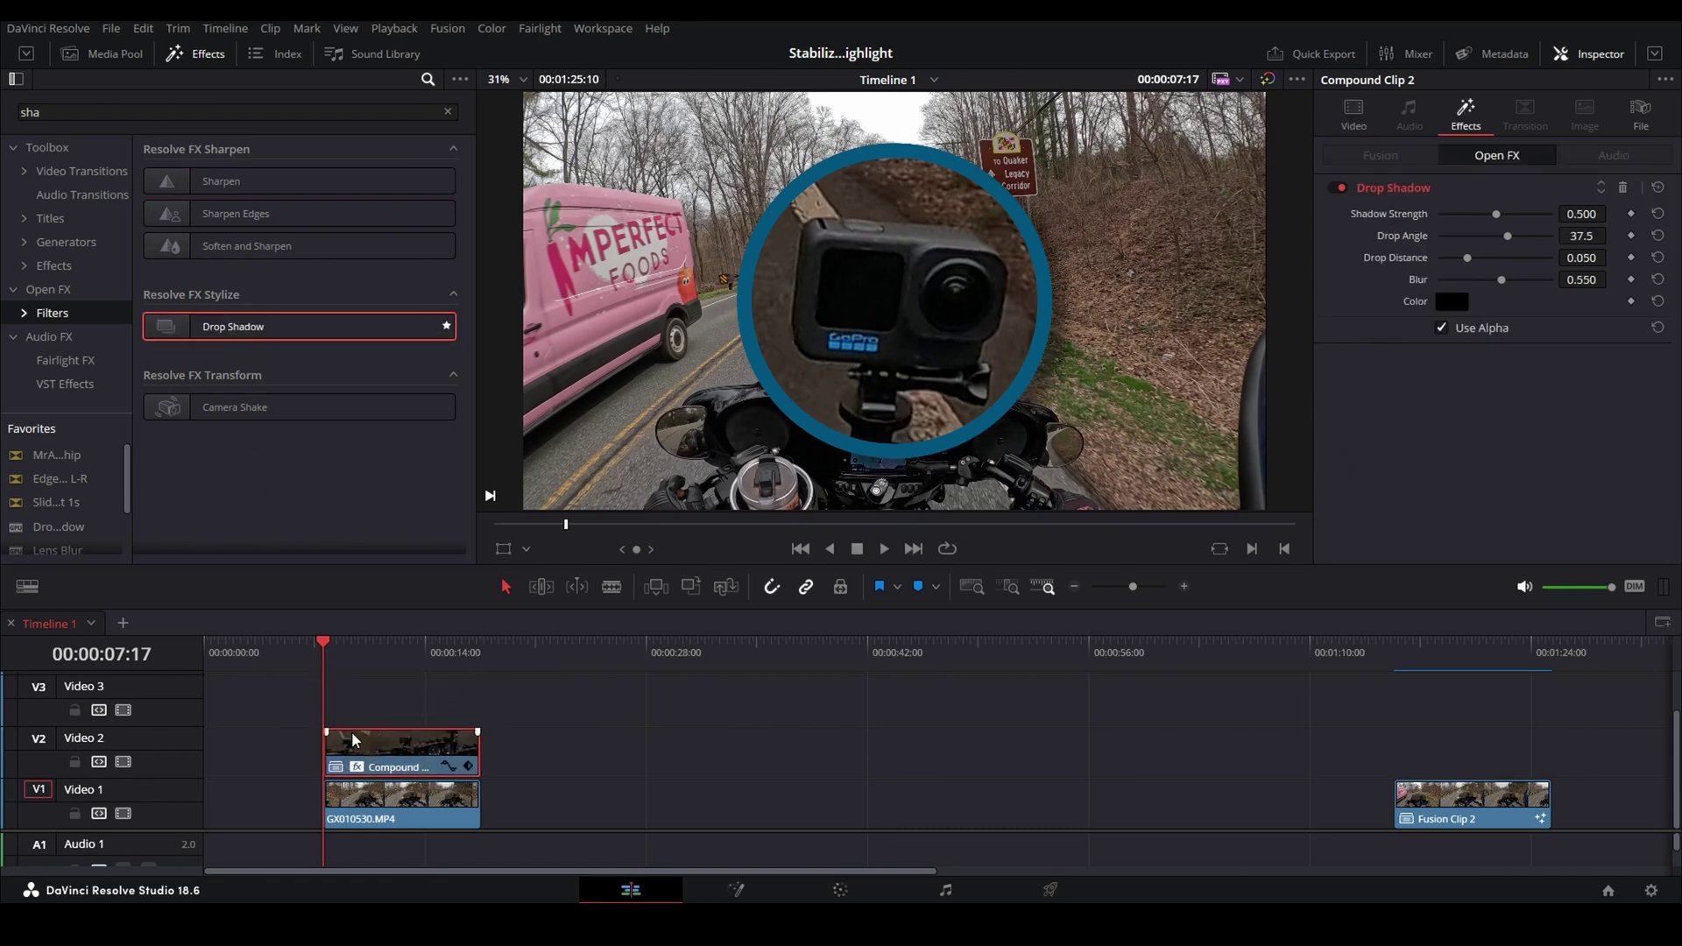
{"action": "left_click", "coordinate": [1349, 112]}
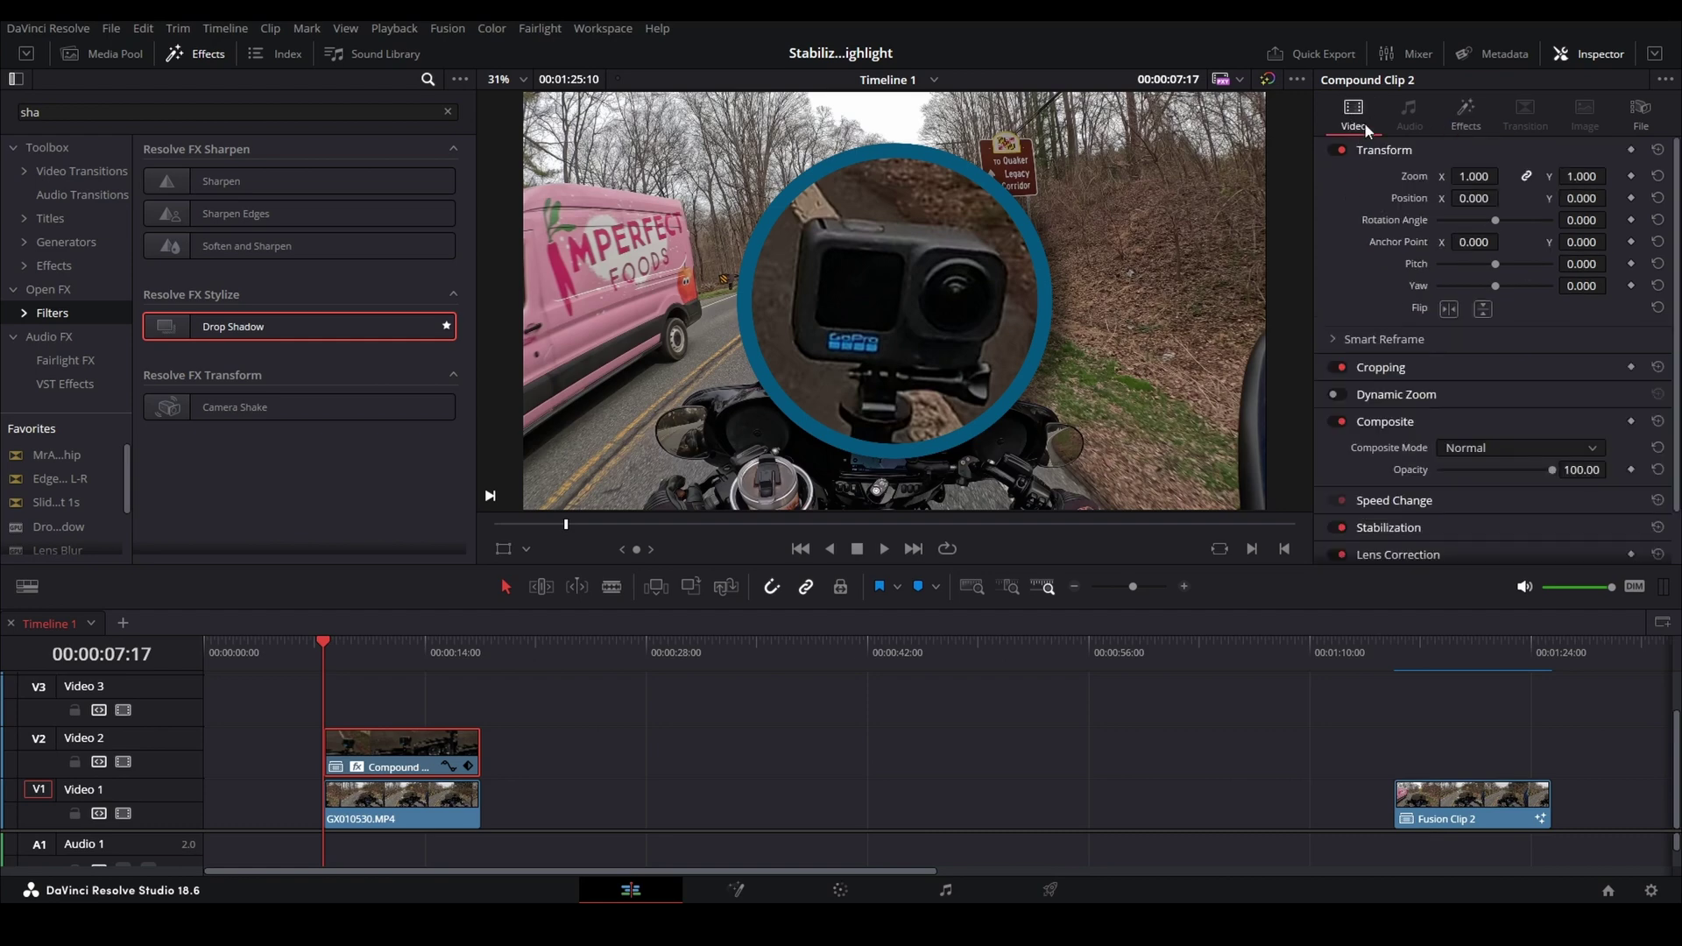
- Set Compound Clip 2's Position X to 373, shifting the inset rightward
{"action": "left_click", "coordinate": [1473, 198]}
{"action": "type", "text": "373"}
{"action": "key", "text": "Return"}
{"action": "left_click_drag", "start_coordinate": [1503, 196], "coordinate": [1504, 196]}
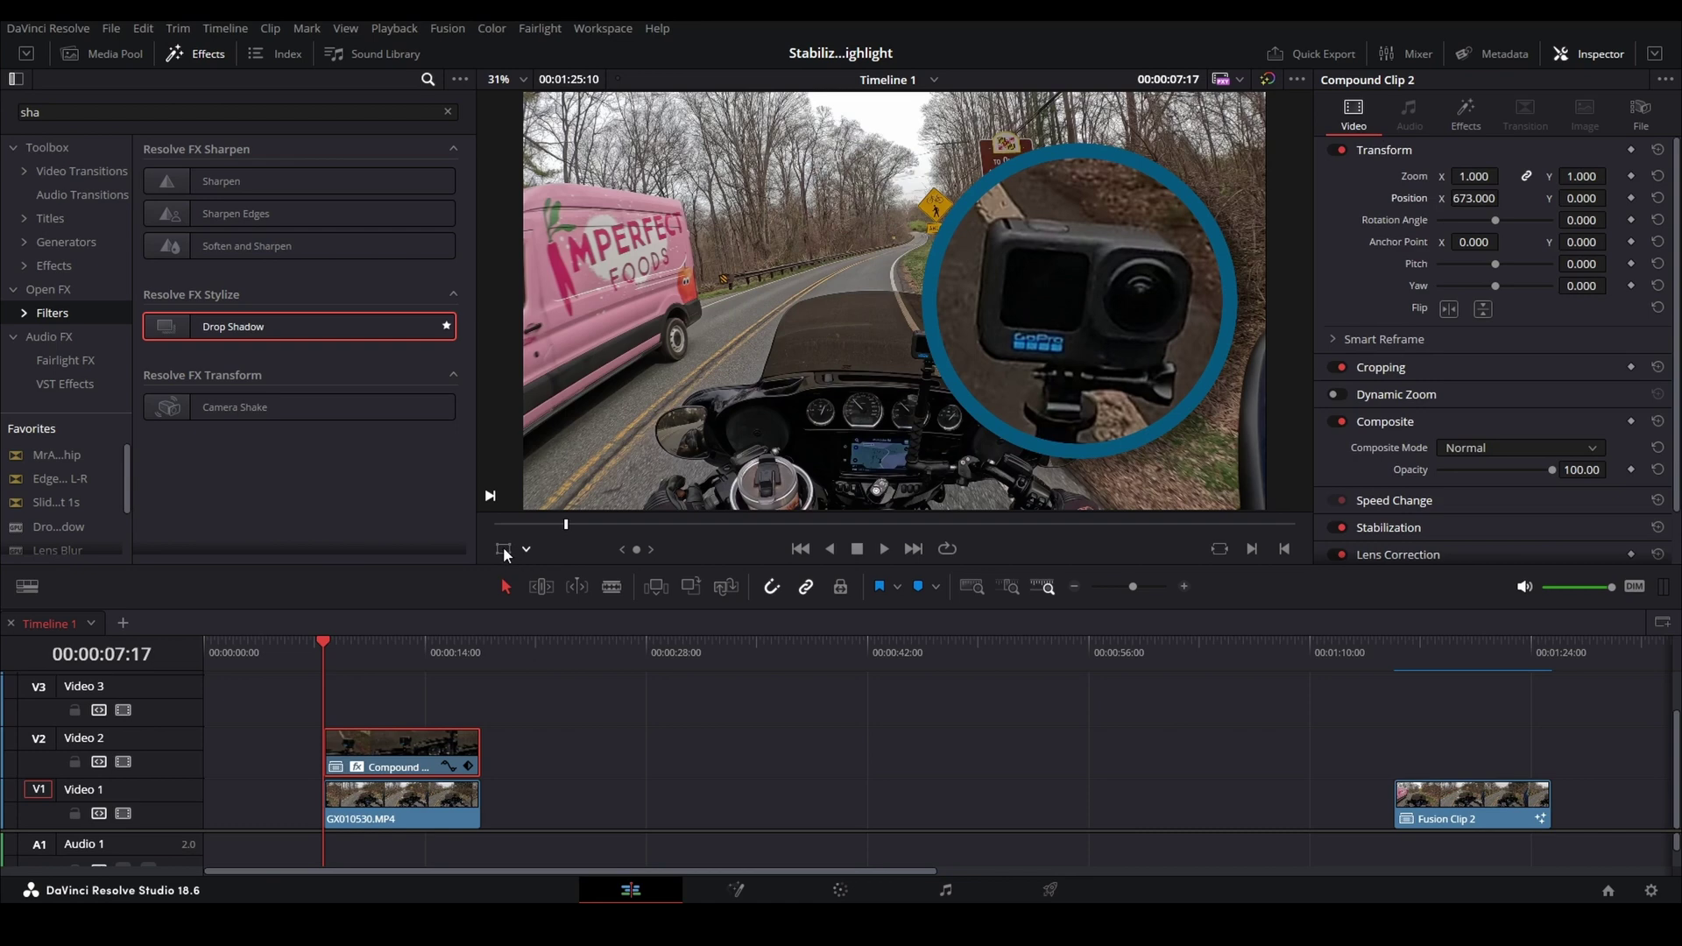
- Scale the circular inset down to 0.712 and move it into the upper-right corner
{"action": "left_click", "coordinate": [504, 549]}
{"action": "left_click_drag", "start_coordinate": [966, 347], "coordinate": [990, 310]}
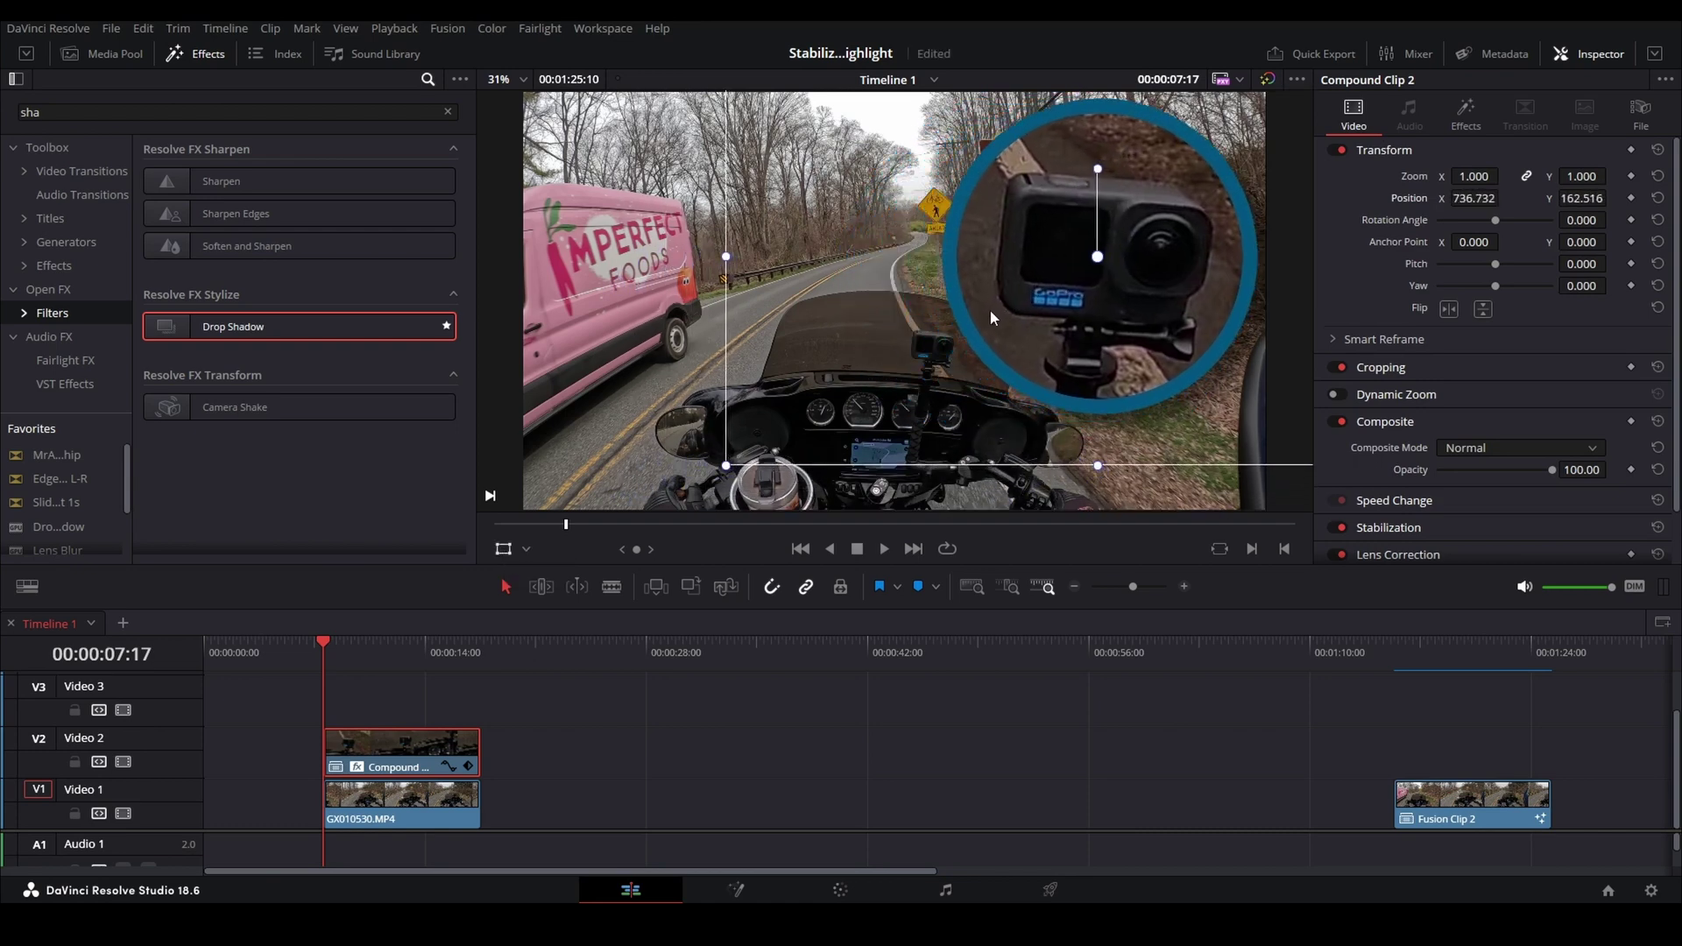
{"action": "left_click_drag", "start_coordinate": [727, 470], "coordinate": [832, 406]}
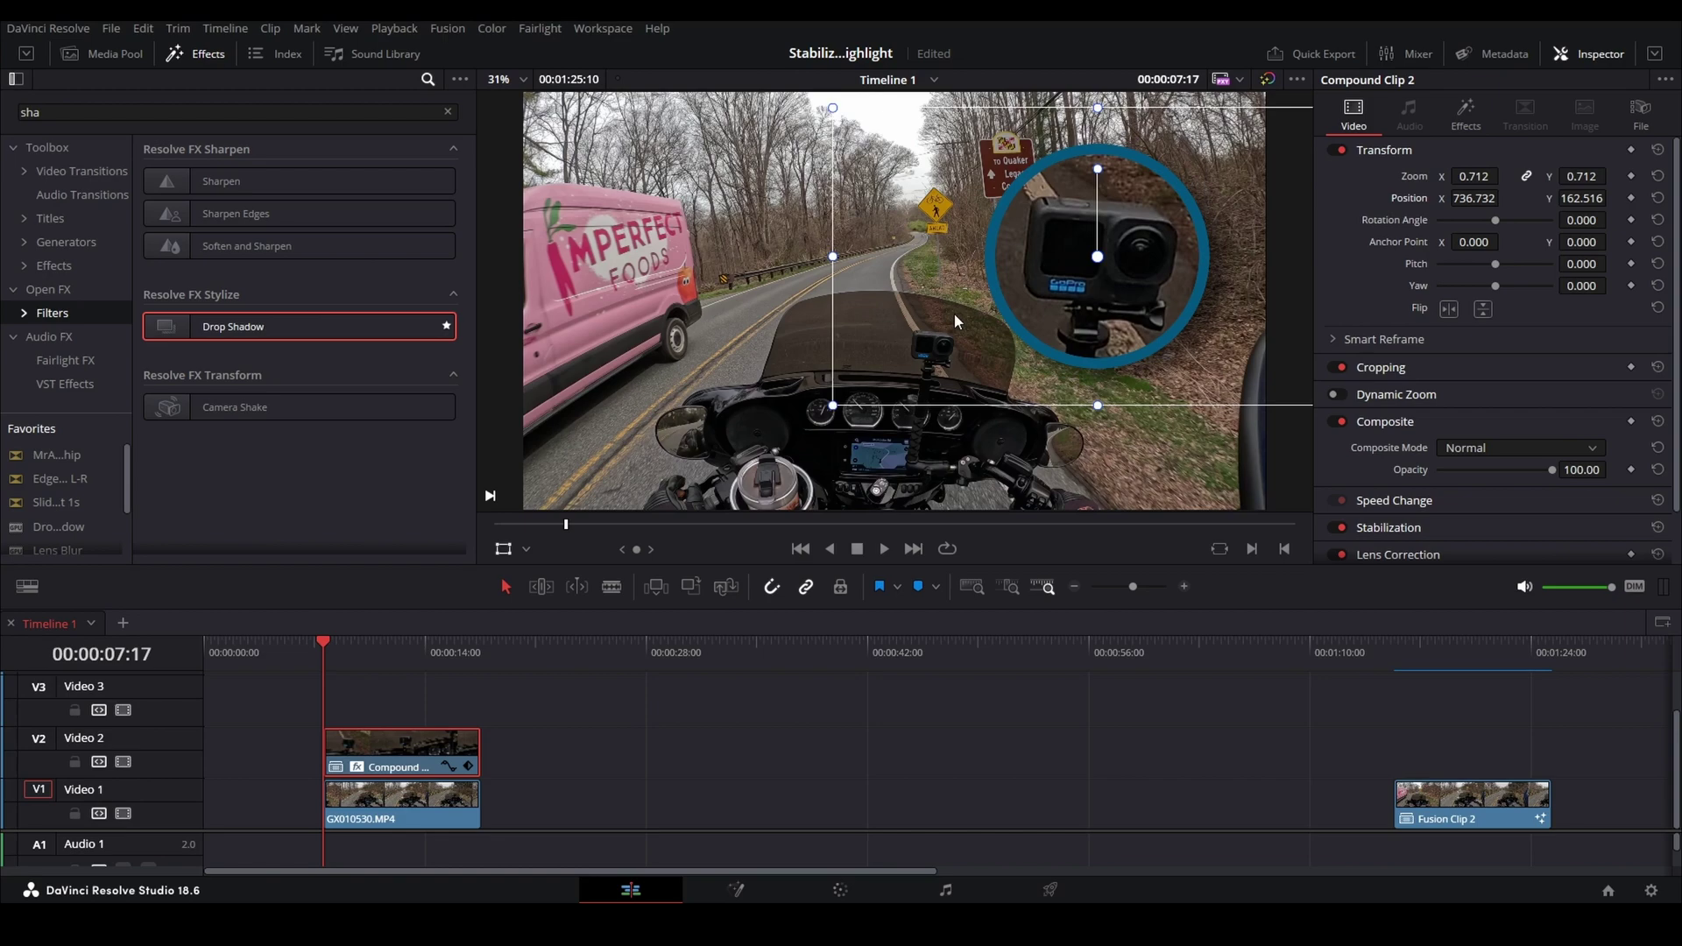
{"action": "left_click_drag", "start_coordinate": [954, 314], "coordinate": [985, 283]}
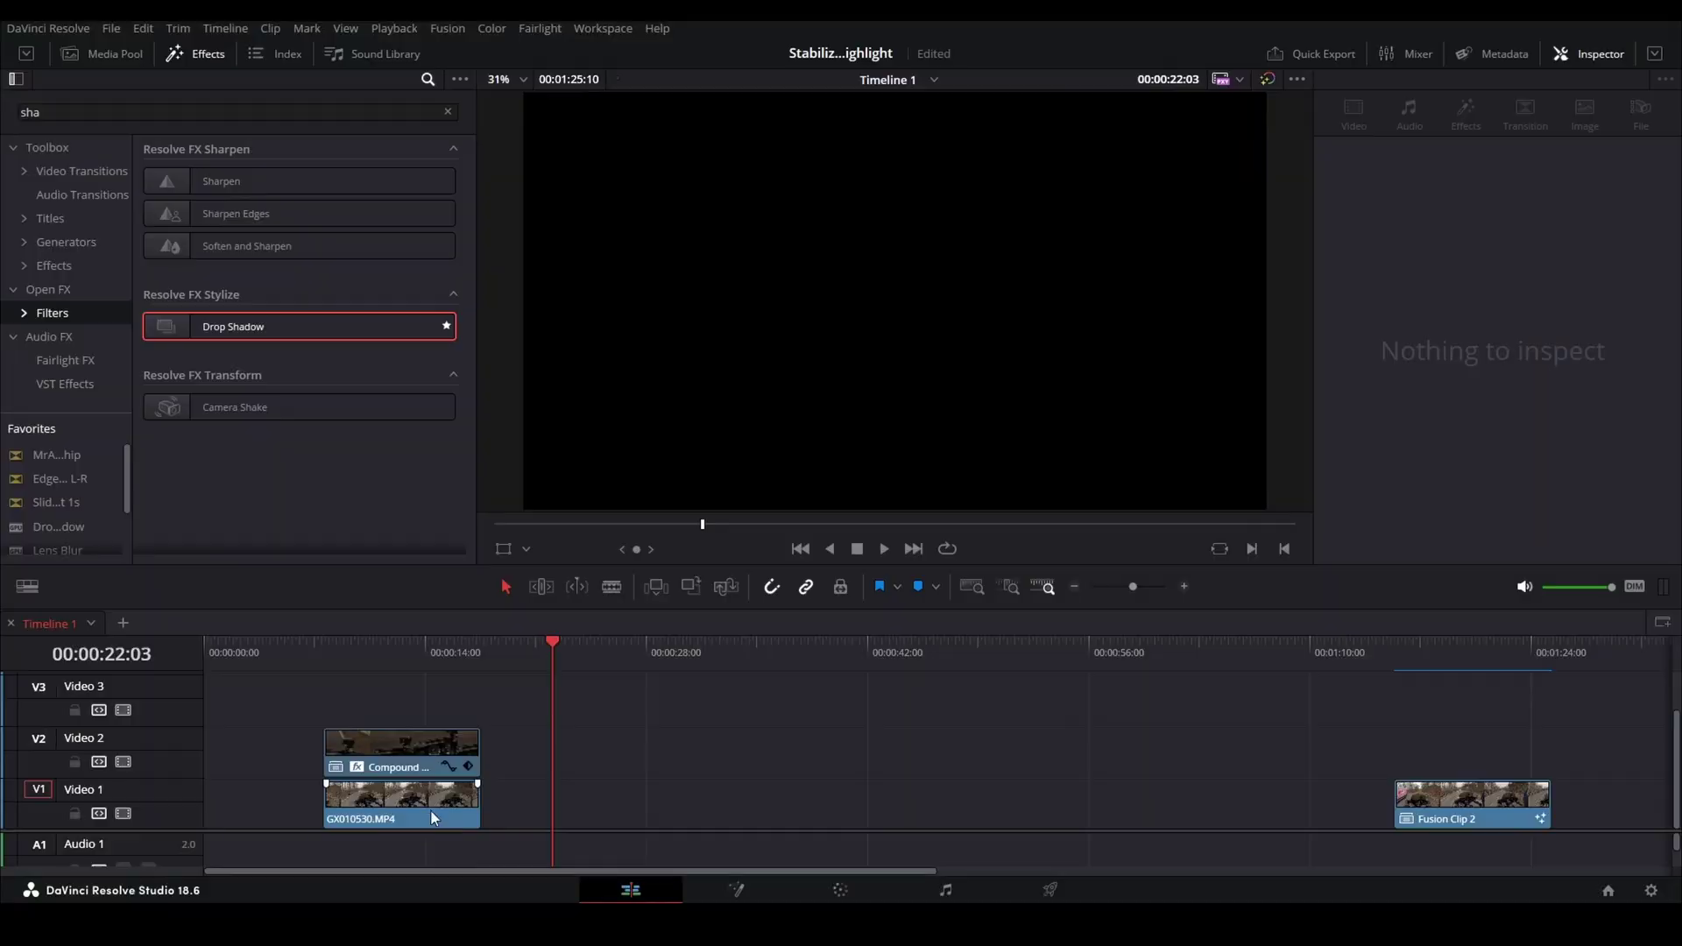
- Put a GX010530 copy at 22:03 on V1, stack Fusion Clip 2 above it, and apply DVE
{"action": "left_click_drag", "start_coordinate": [429, 809], "coordinate": [628, 806]}
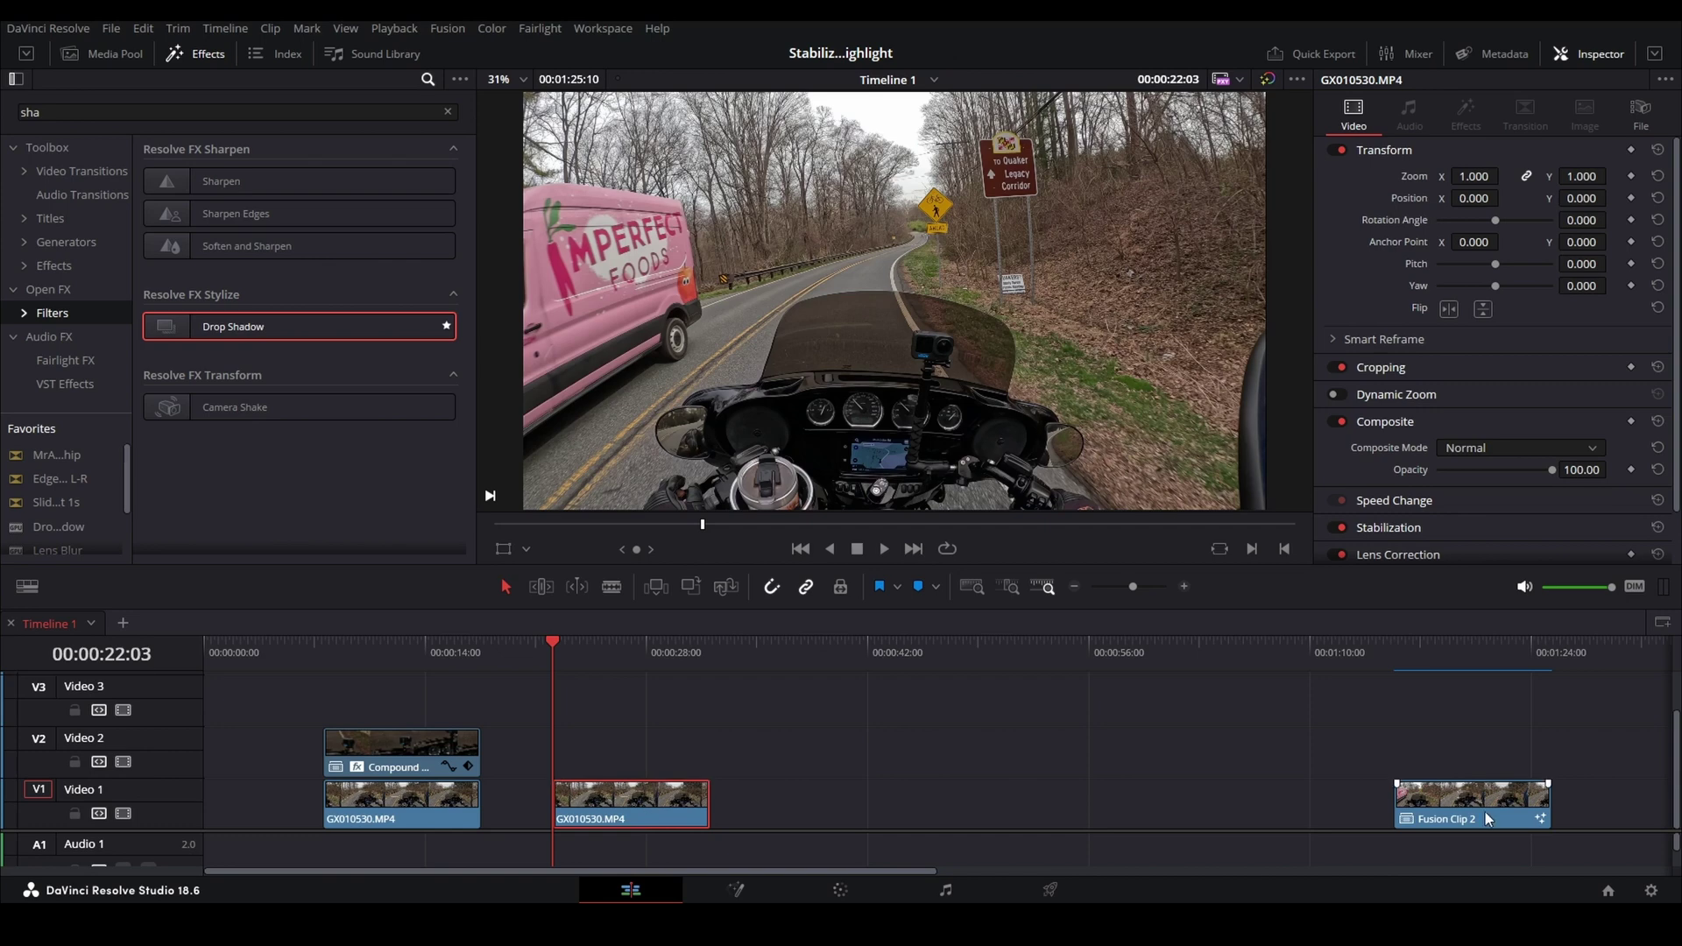
{"action": "left_click_drag", "start_coordinate": [1487, 819], "coordinate": [644, 751]}
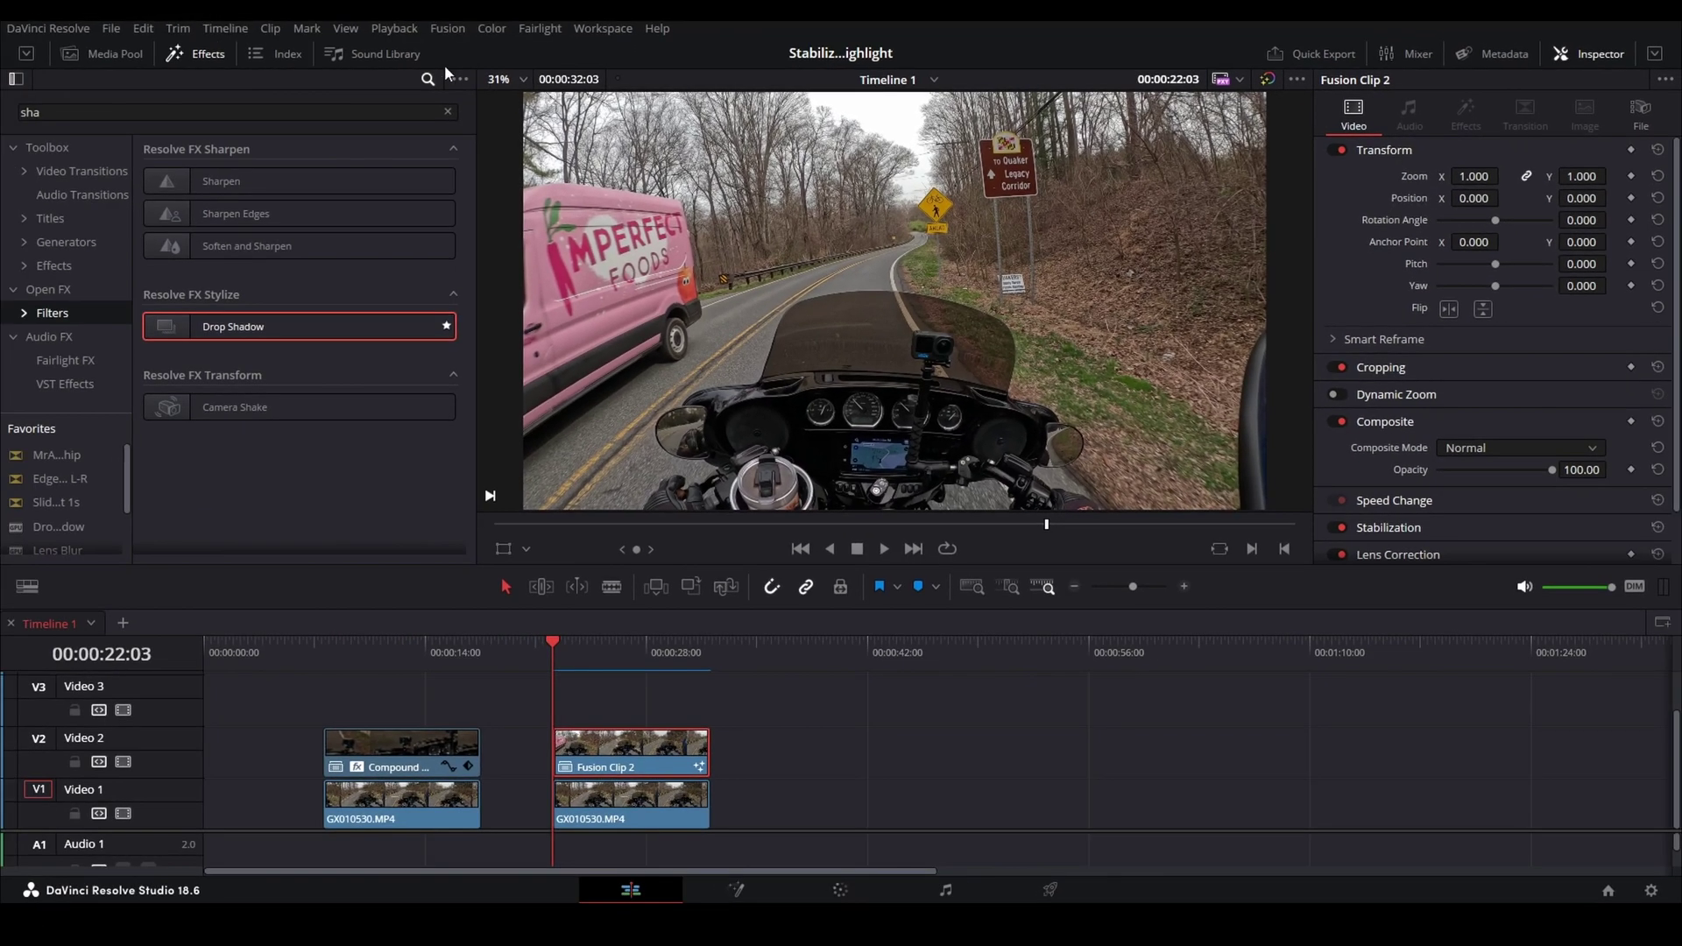
{"action": "left_click", "coordinate": [426, 78]}
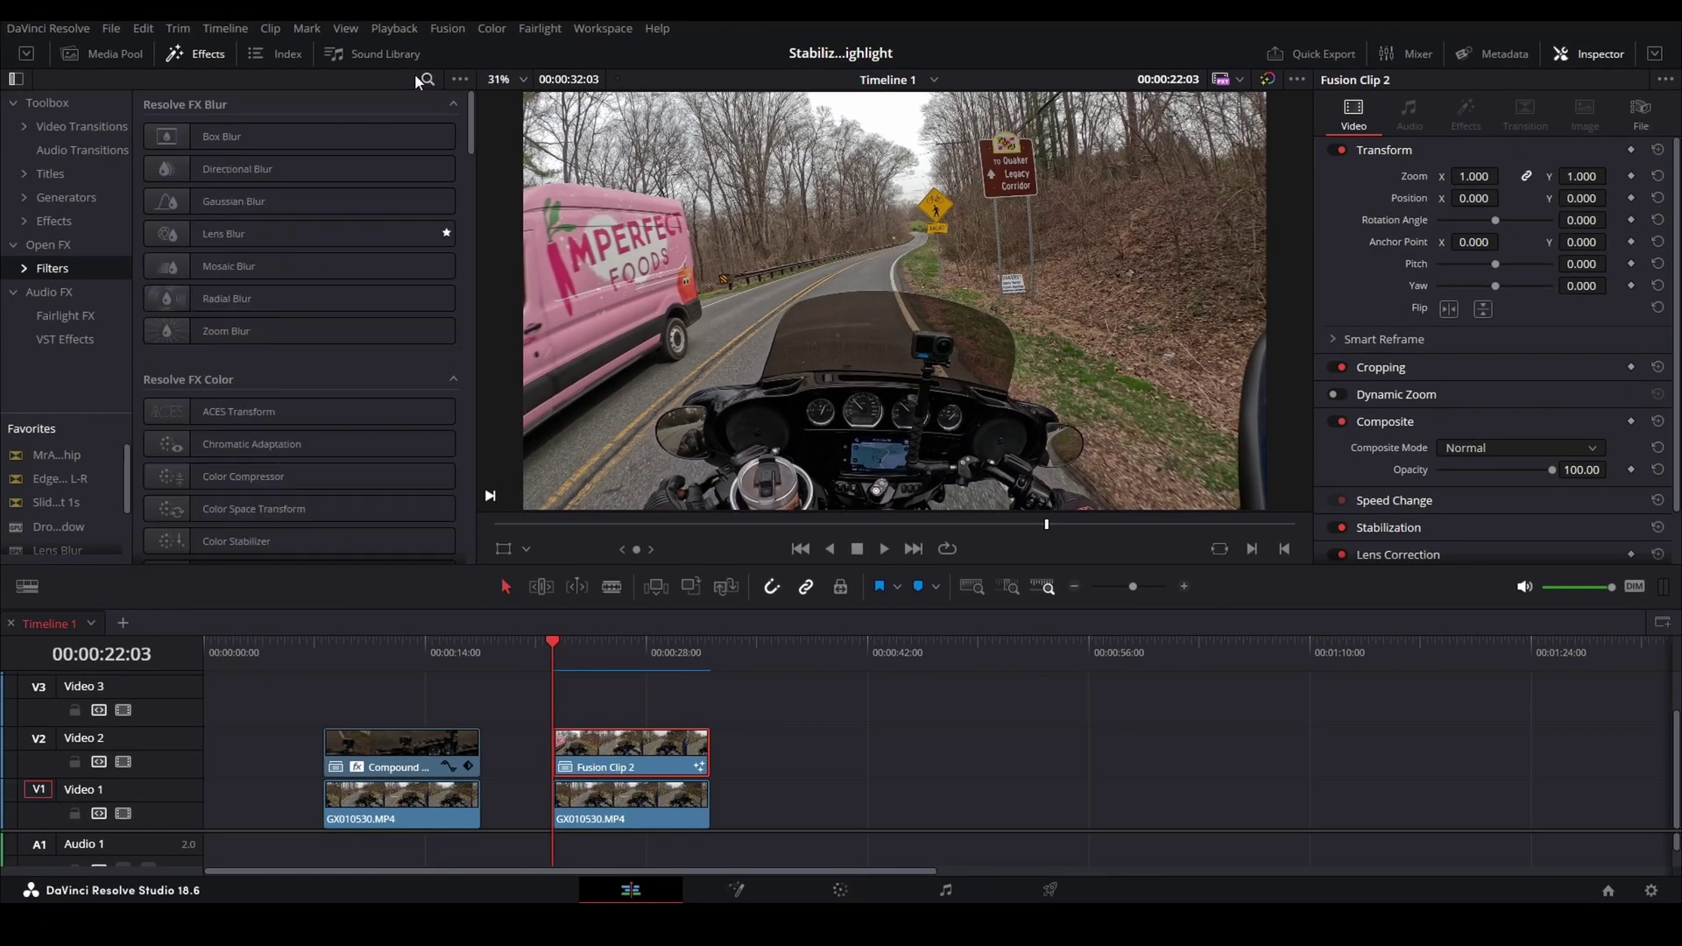
{"action": "left_click", "coordinate": [53, 222]}
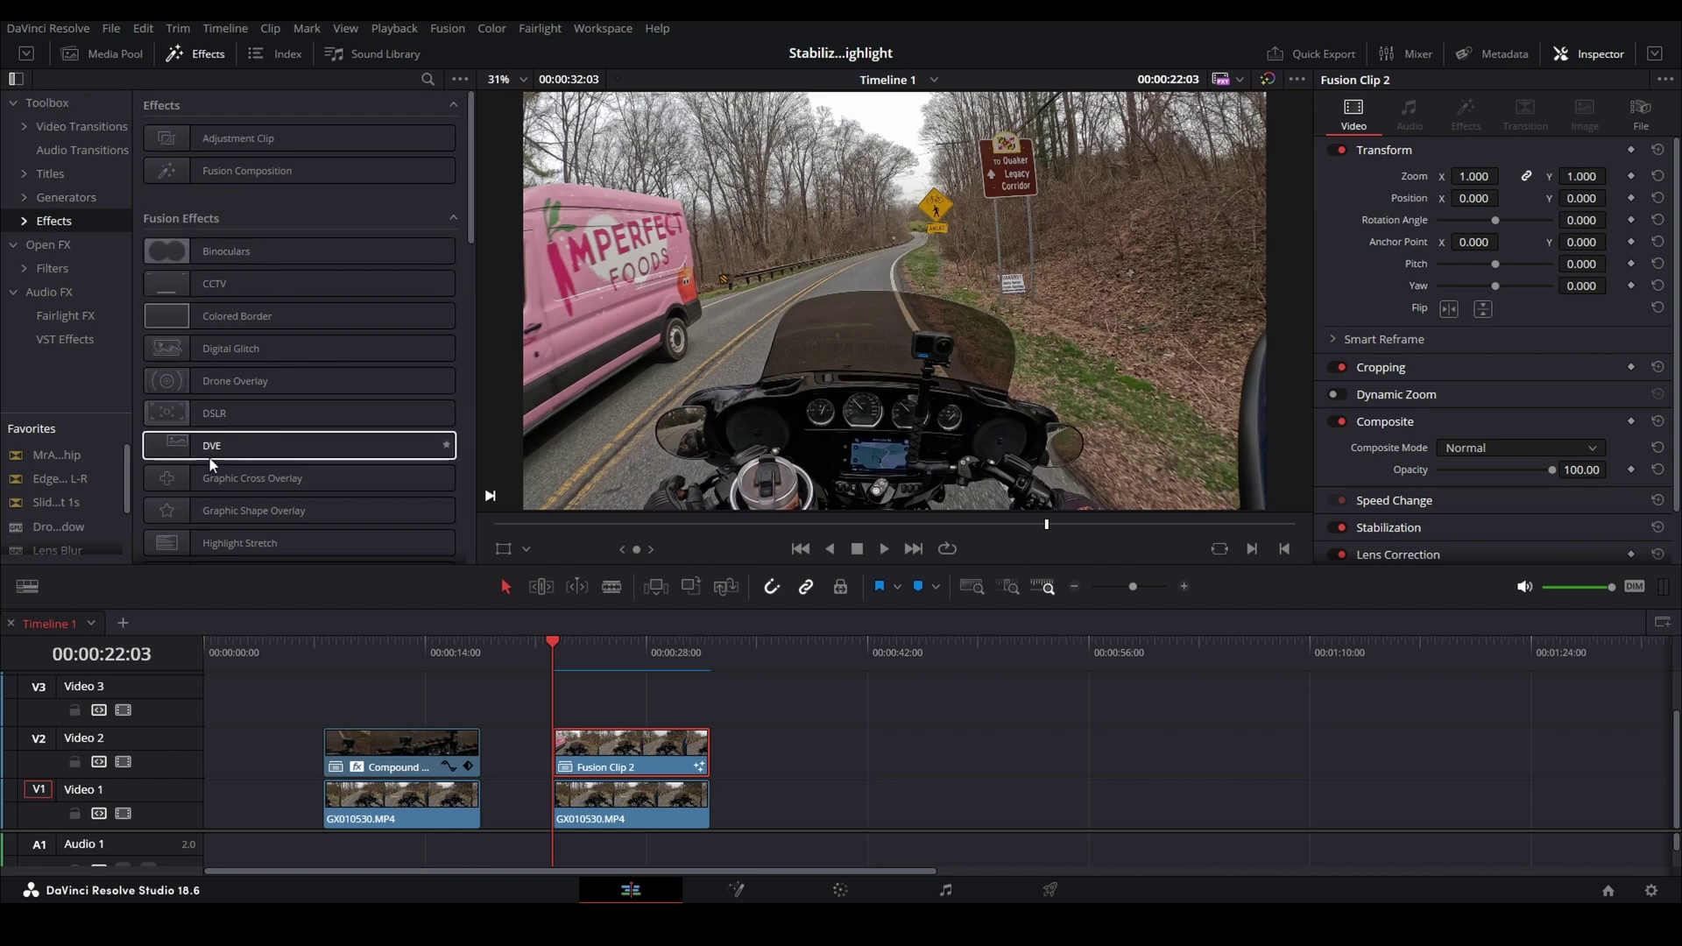
{"action": "left_click_drag", "start_coordinate": [208, 448], "coordinate": [613, 778]}
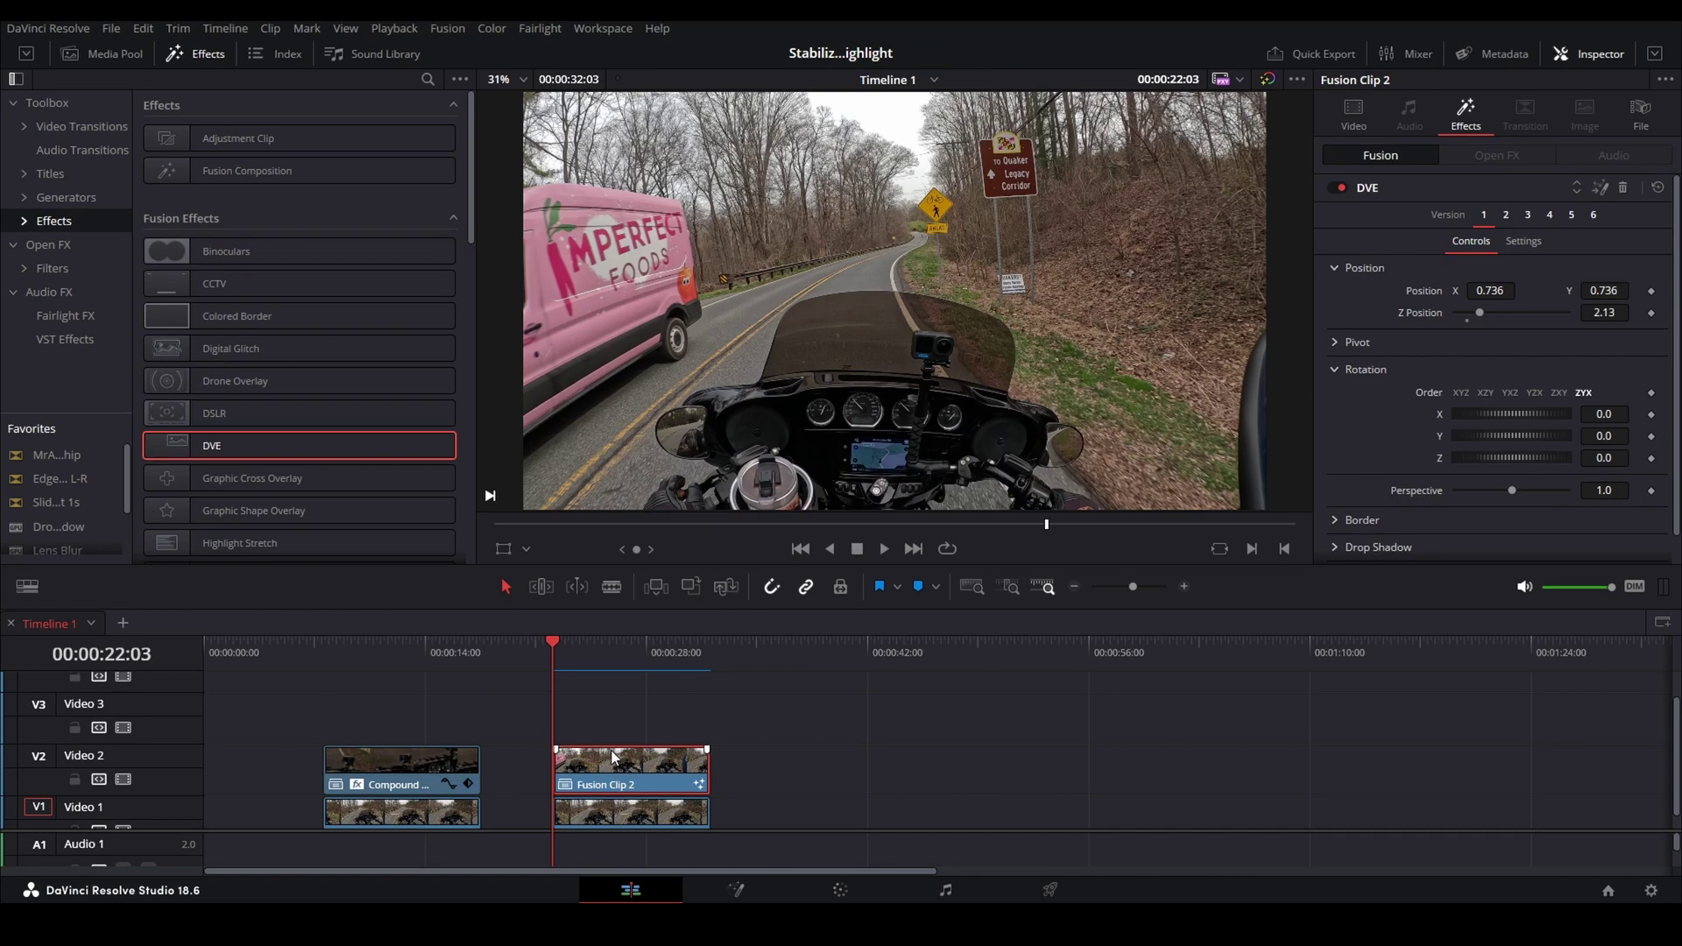
- Preview DVE layout versions 2 through 6, then settle back on Version 1
{"action": "left_click_drag", "start_coordinate": [594, 647], "coordinate": [554, 656]}
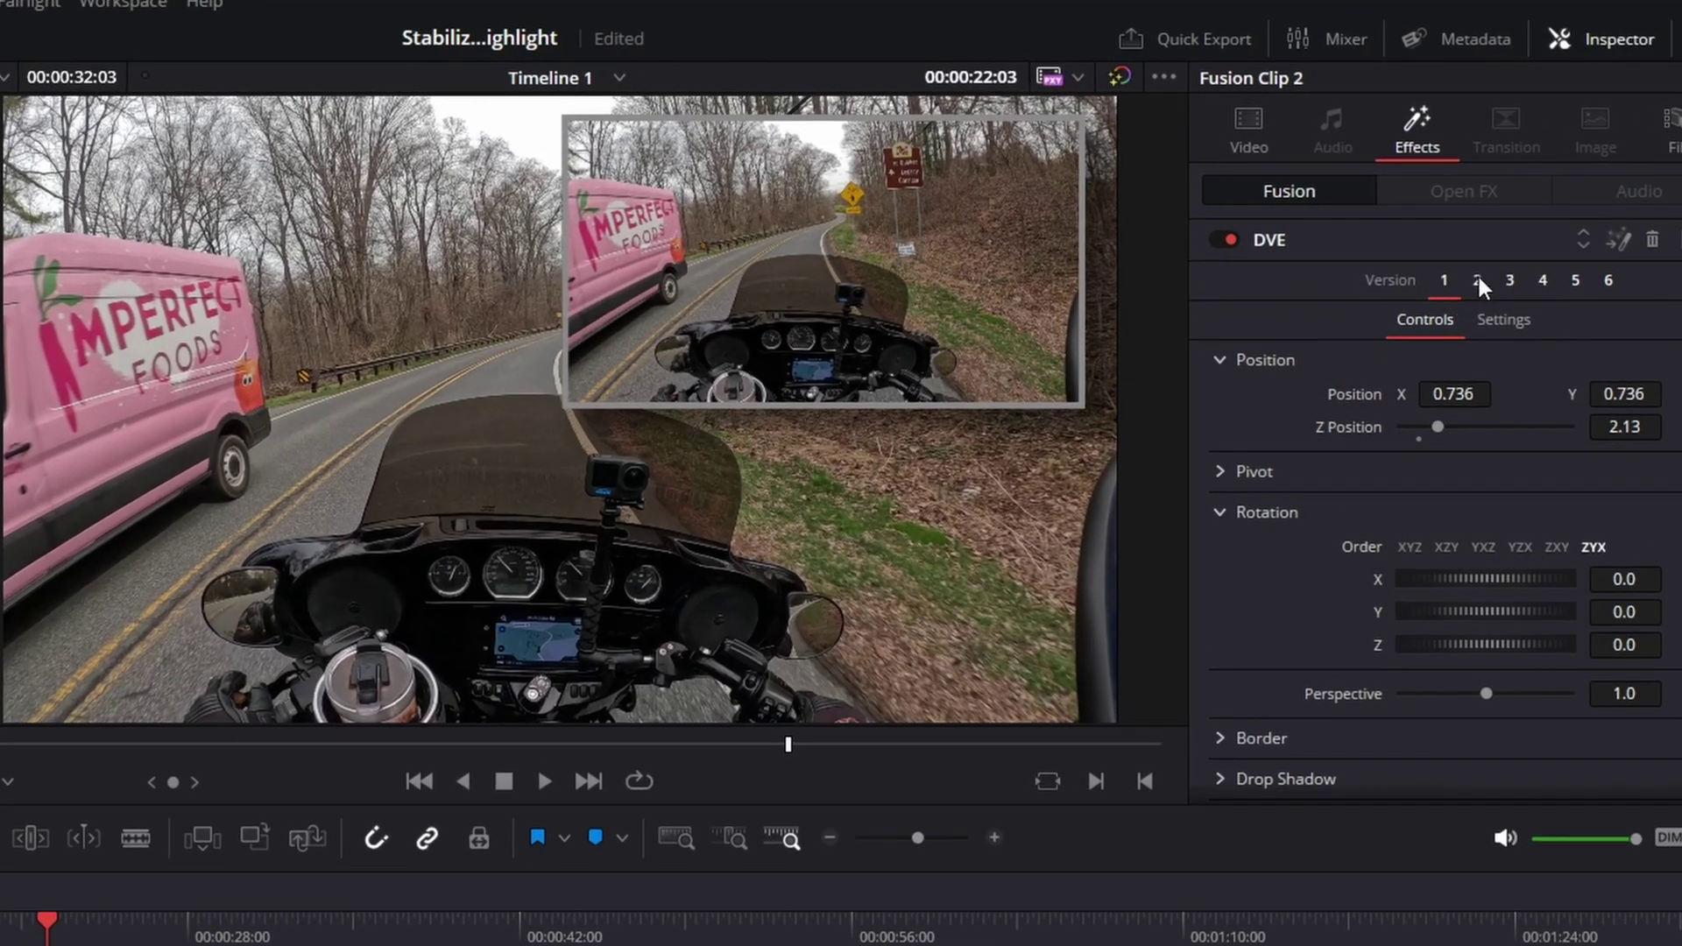
{"action": "left_click", "coordinate": [1477, 276]}
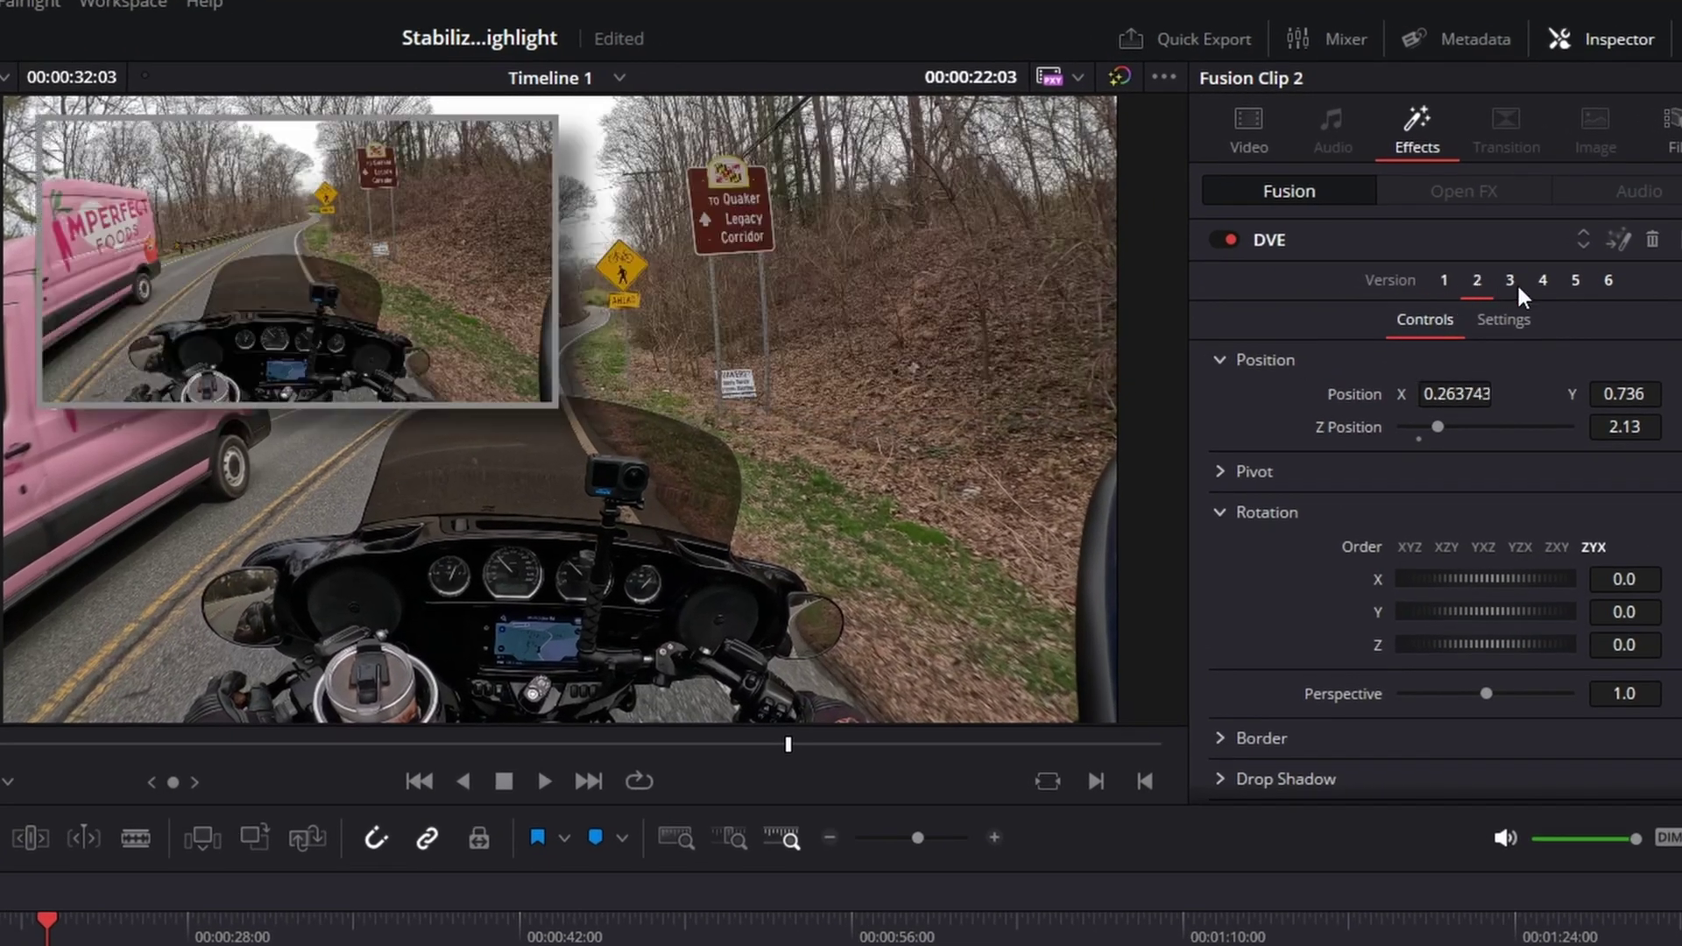
{"action": "left_click", "coordinate": [1512, 280]}
{"action": "left_click", "coordinate": [1543, 277]}
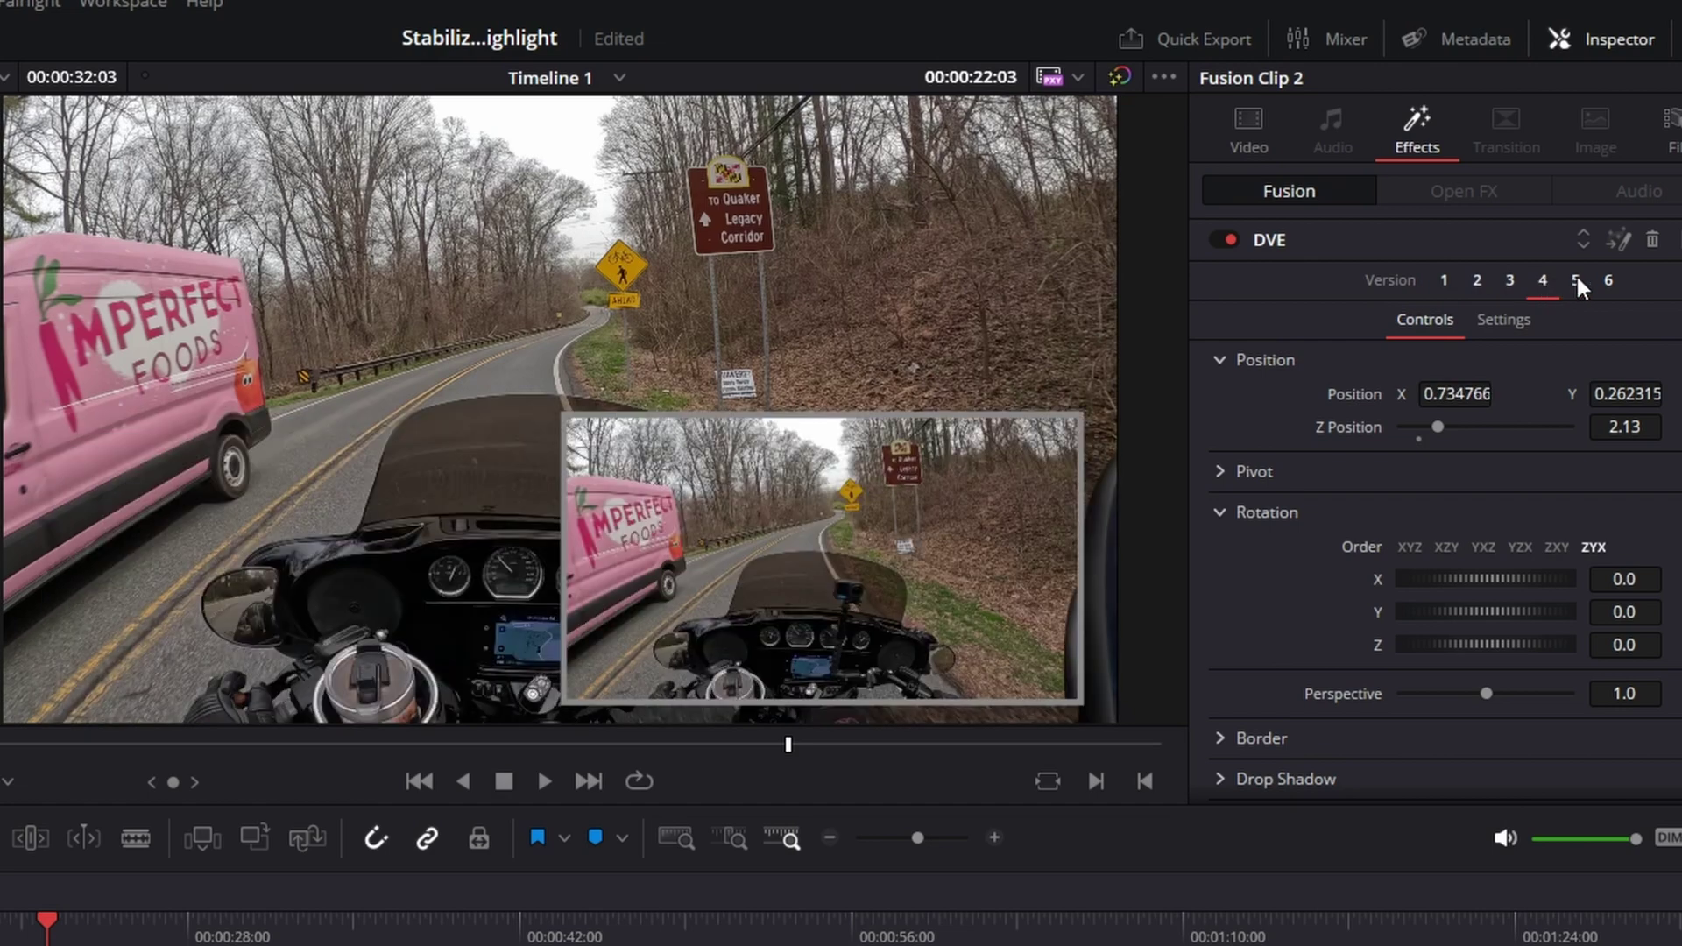
{"action": "left_click", "coordinate": [1576, 277]}
{"action": "left_click", "coordinate": [1608, 277]}
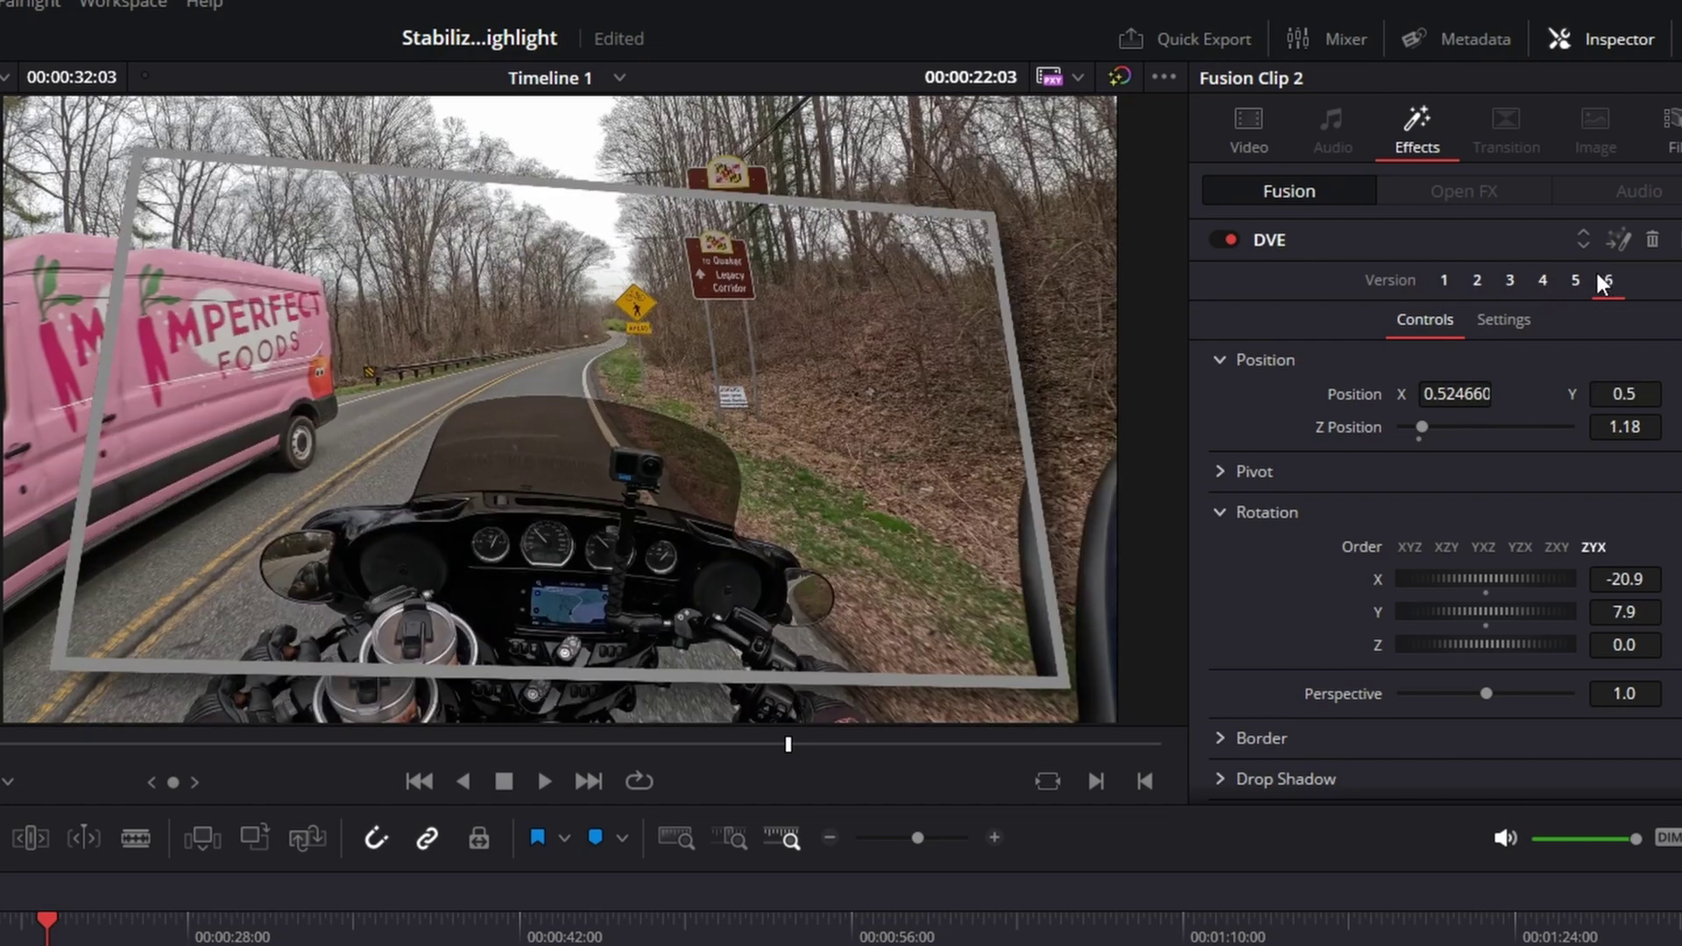
{"action": "left_click", "coordinate": [1442, 273]}
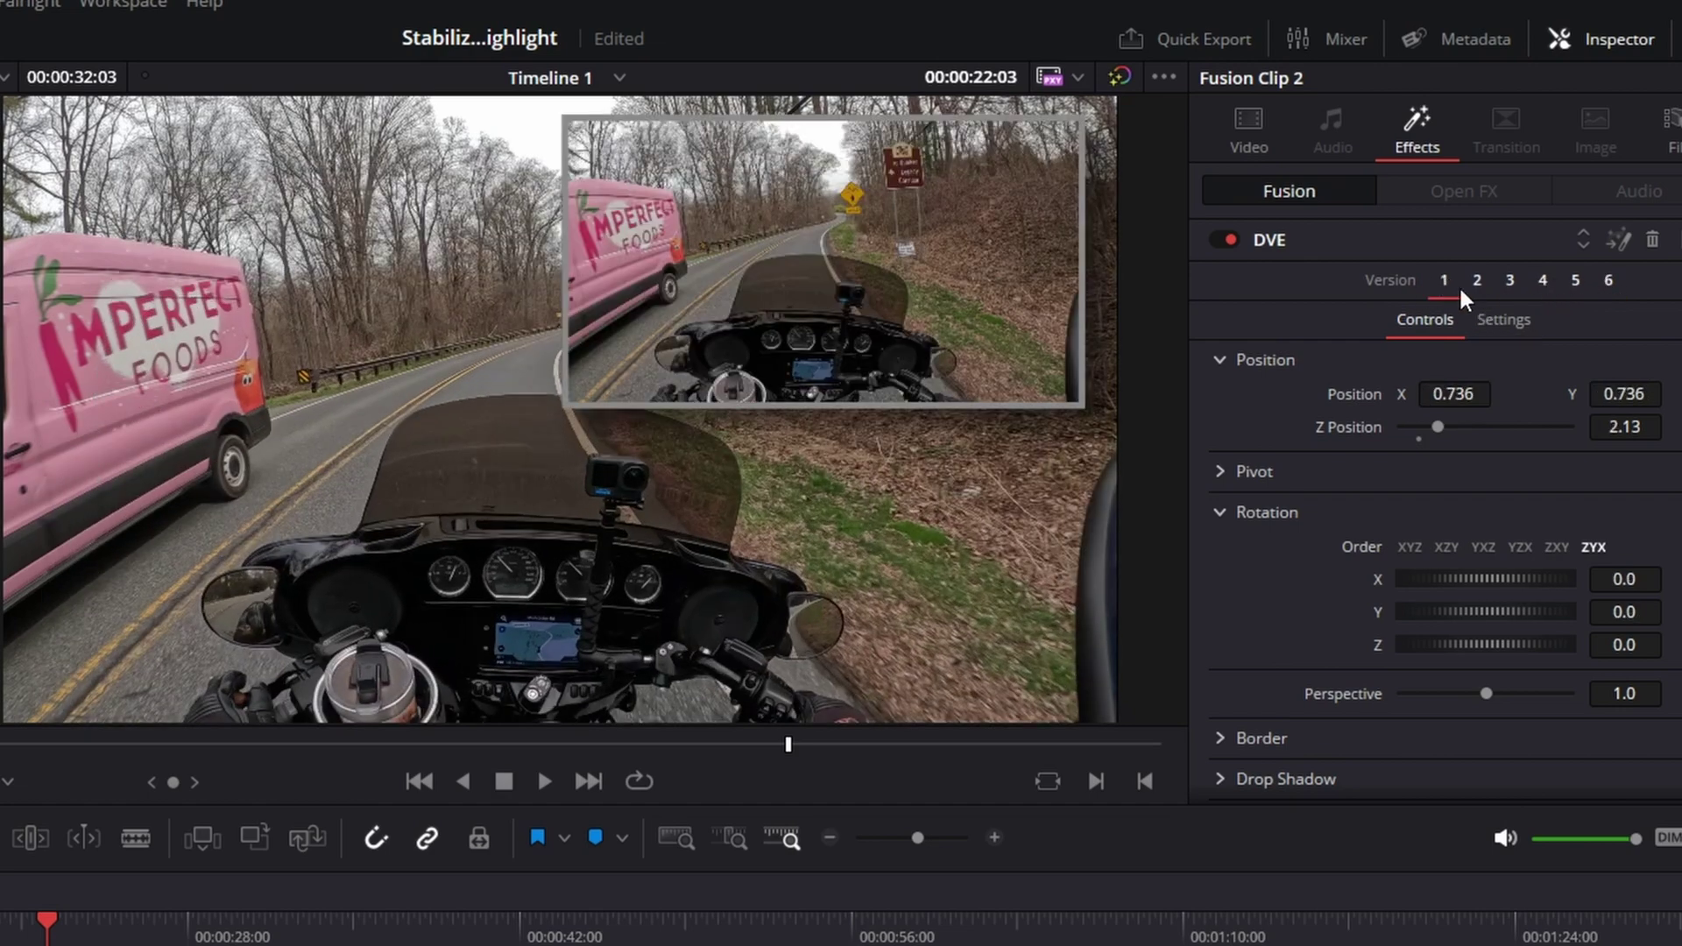
- Give the DVE inset border a teal-blue colour
{"action": "scroll", "coordinate": [1445, 438], "scroll_direction": "down", "scroll_amount": 1}
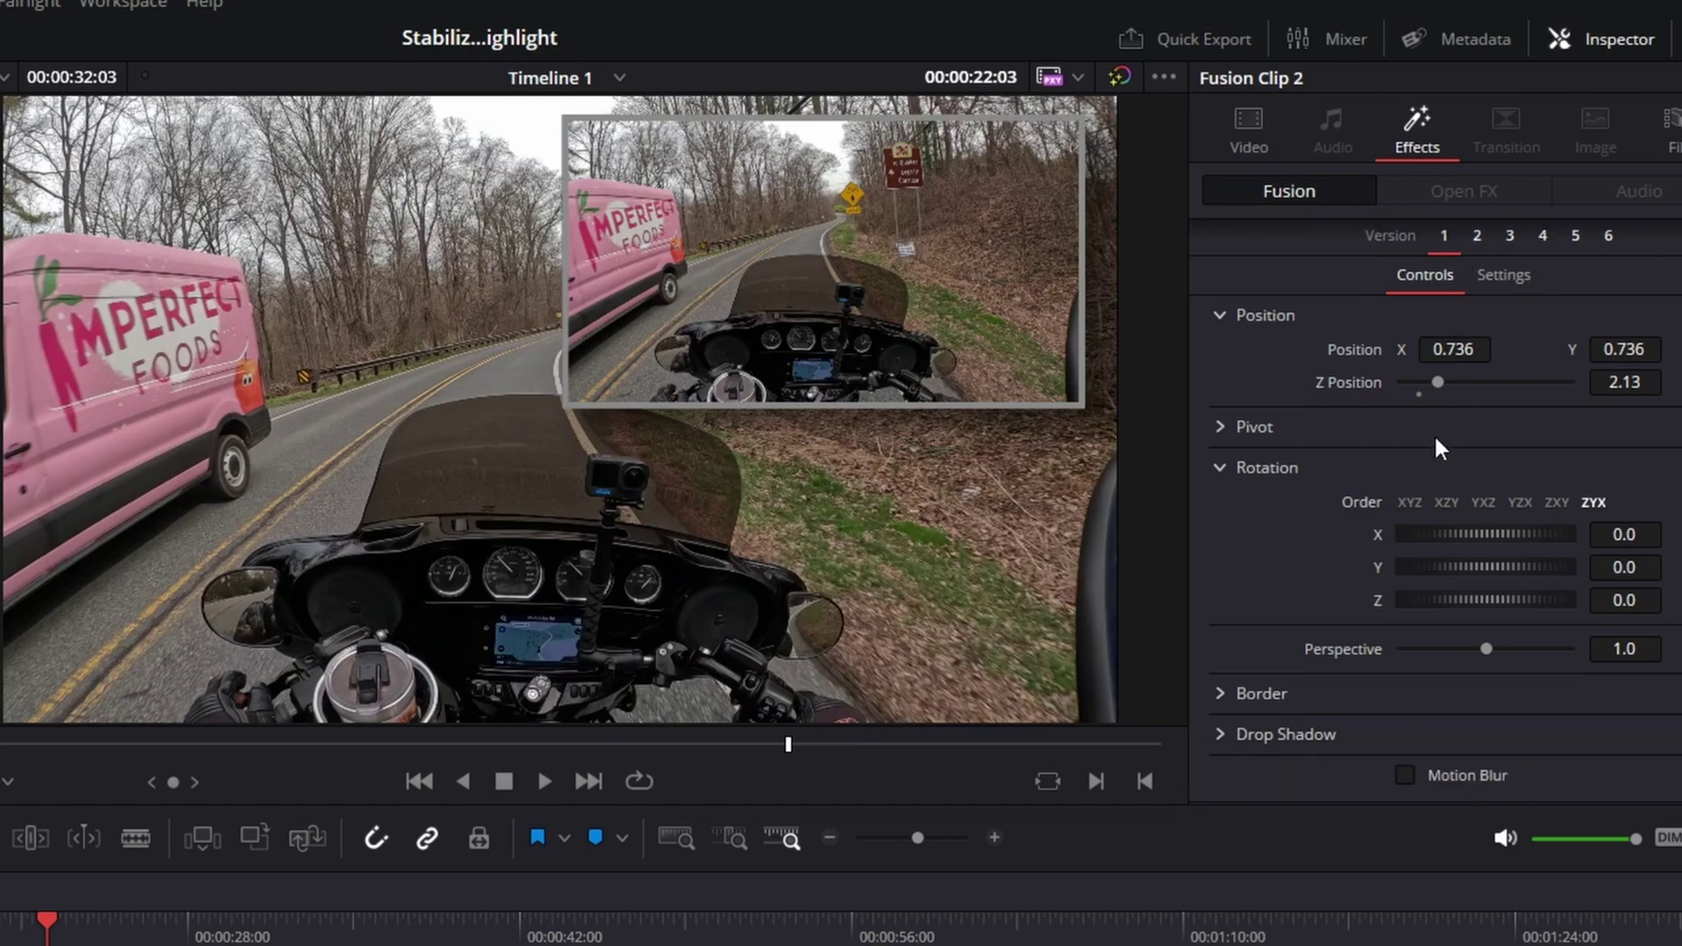
{"action": "left_click", "coordinate": [1220, 694]}
{"action": "scroll", "coordinate": [1325, 595], "scroll_direction": "down", "scroll_amount": 5}
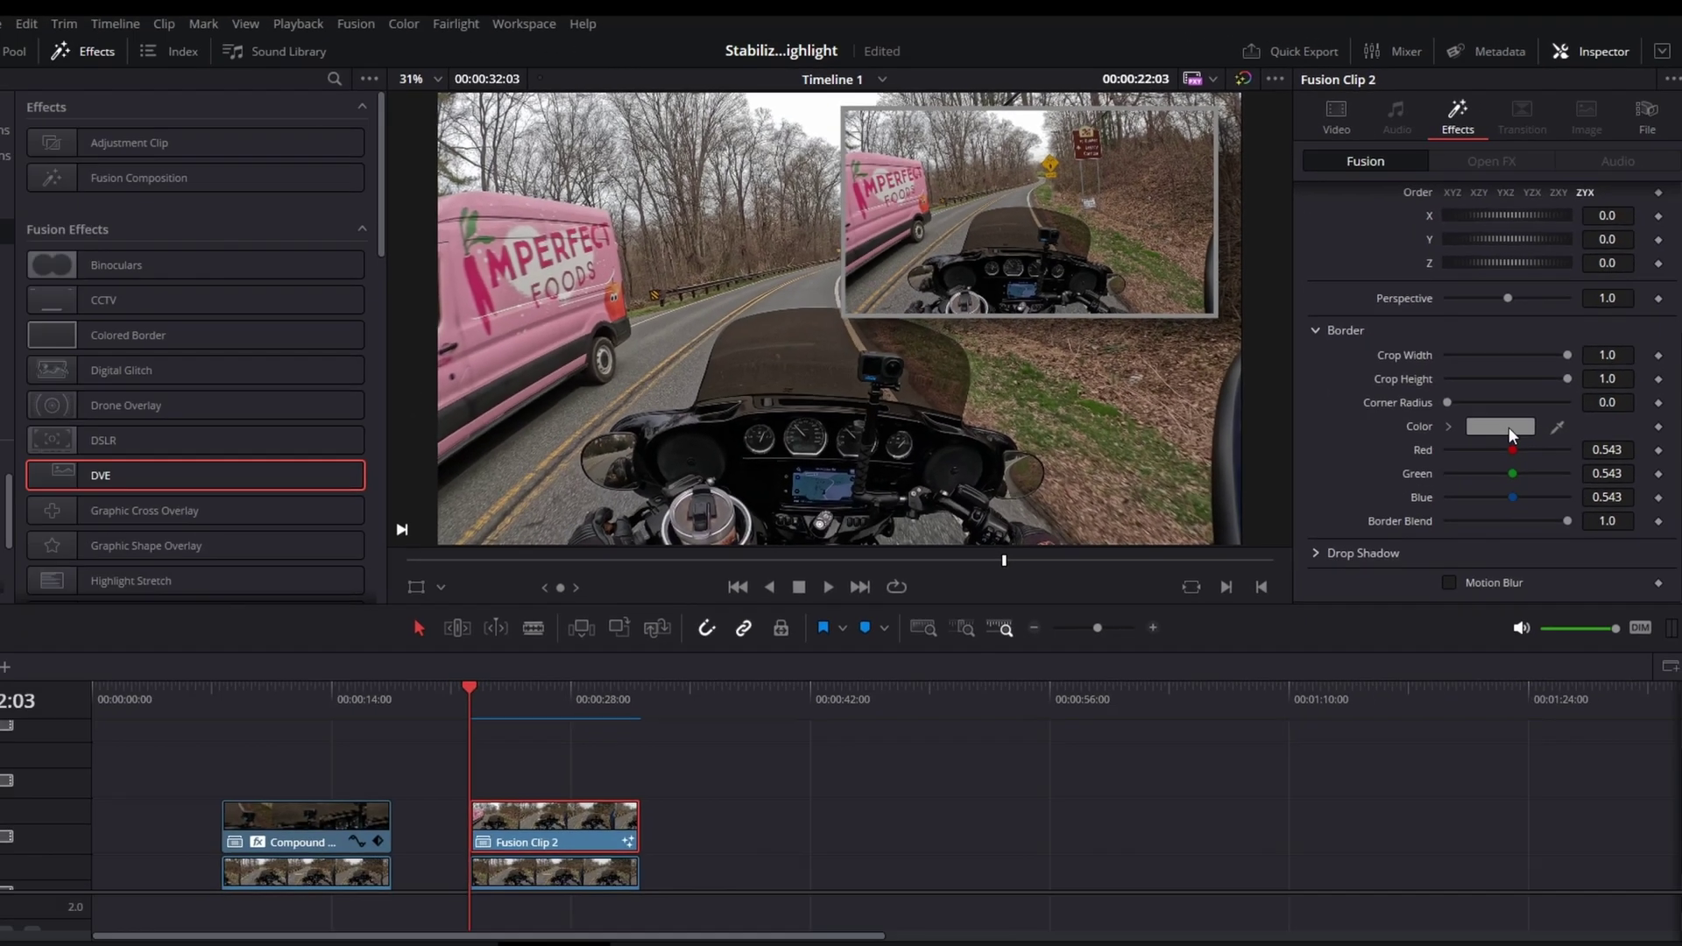
{"action": "left_click", "coordinate": [1513, 402]}
{"action": "left_click", "coordinate": [845, 515]}
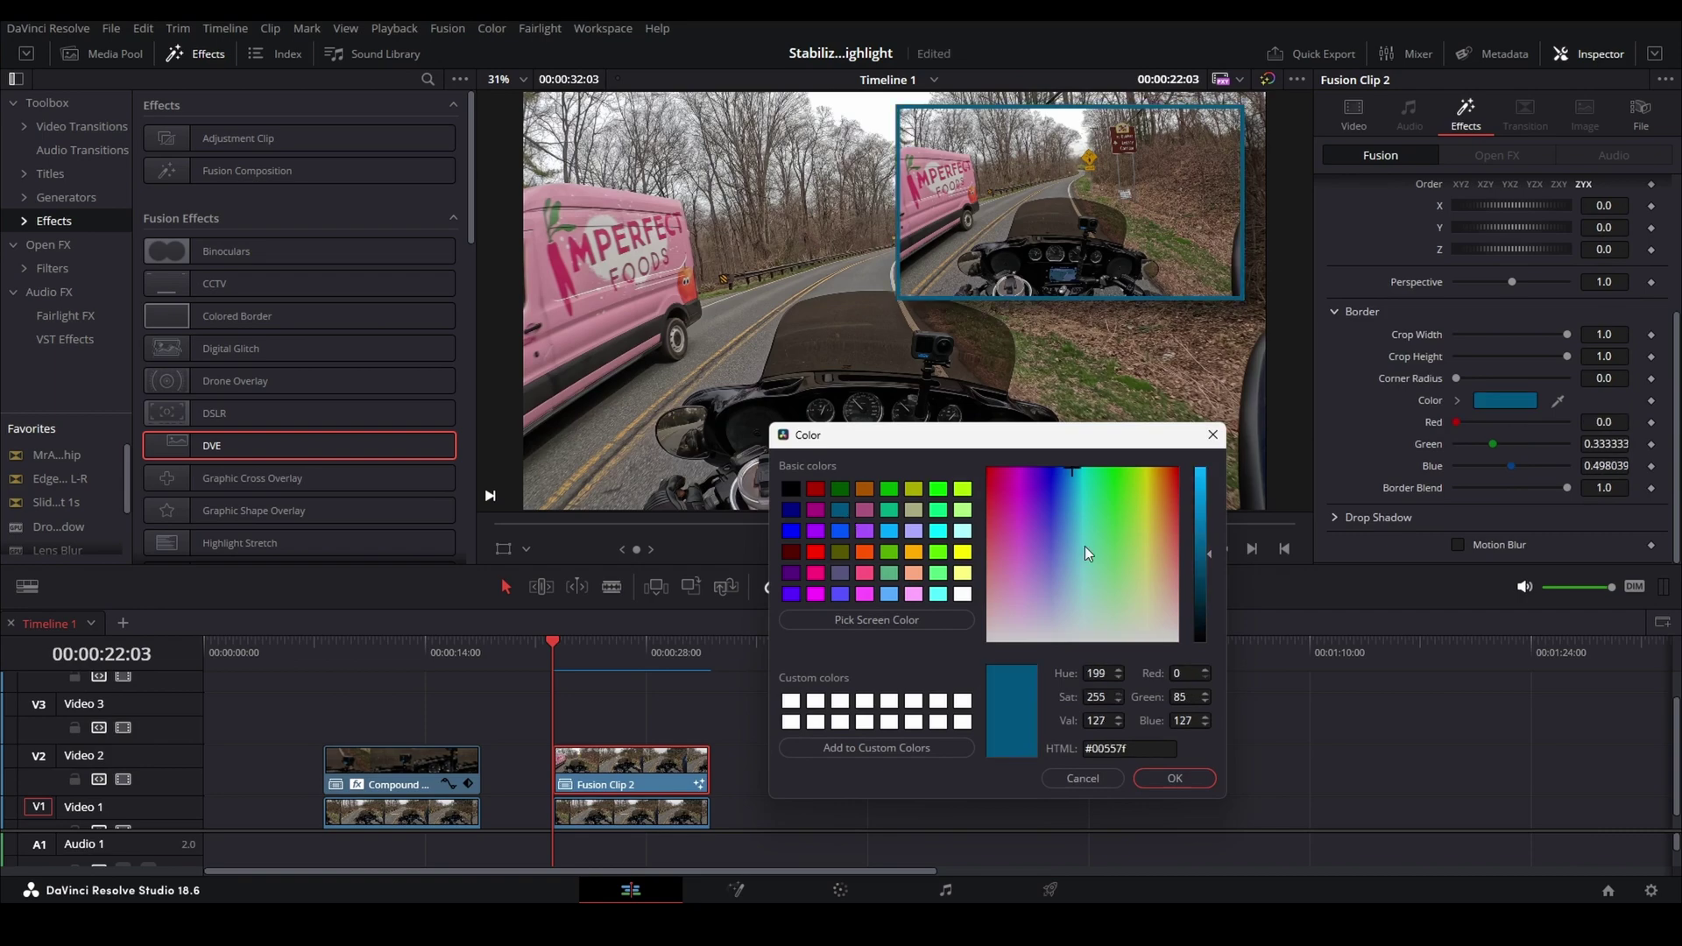
{"action": "key", "text": "Return"}
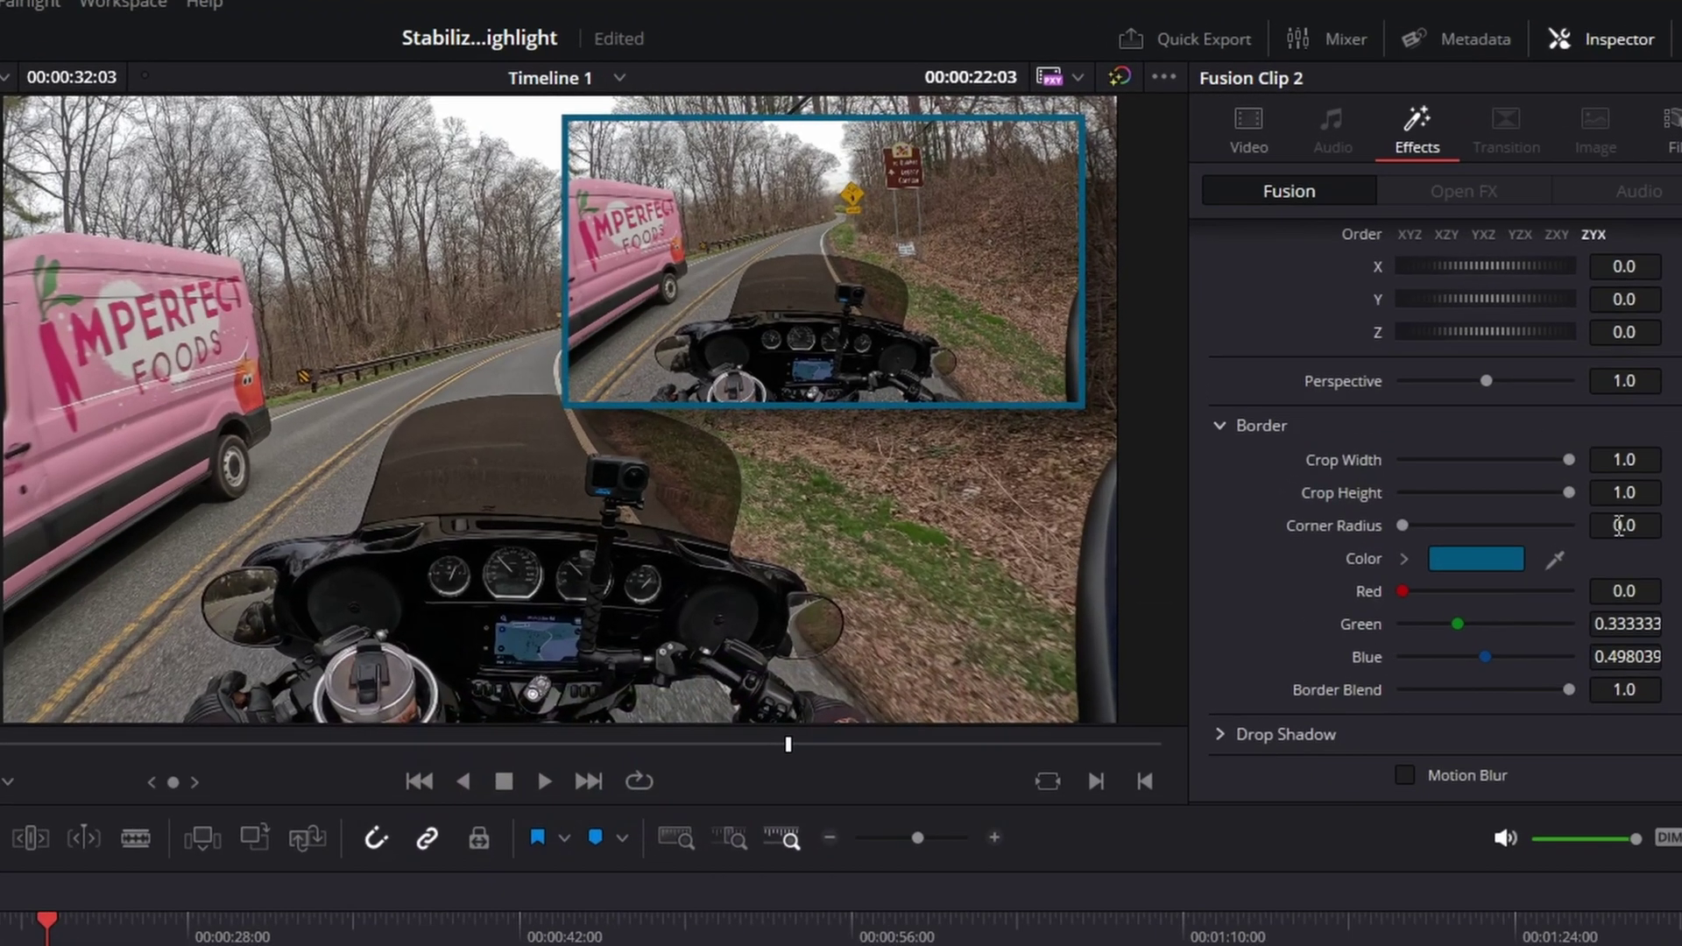
- Set the border Corner Radius to 0.55 and narrow Crop Width to 0.704
{"action": "left_click_drag", "start_coordinate": [1603, 378], "coordinate": [1617, 379]}
{"action": "mouse_move", "coordinate": [1624, 525]}
{"action": "left_mouse_down"}
{"action": "mouse_move", "coordinate": [1663, 524]}
{"action": "mouse_move", "coordinate": [1647, 524]}
{"action": "left_mouse_up"}
{"action": "key", "text": "BackSpace"}
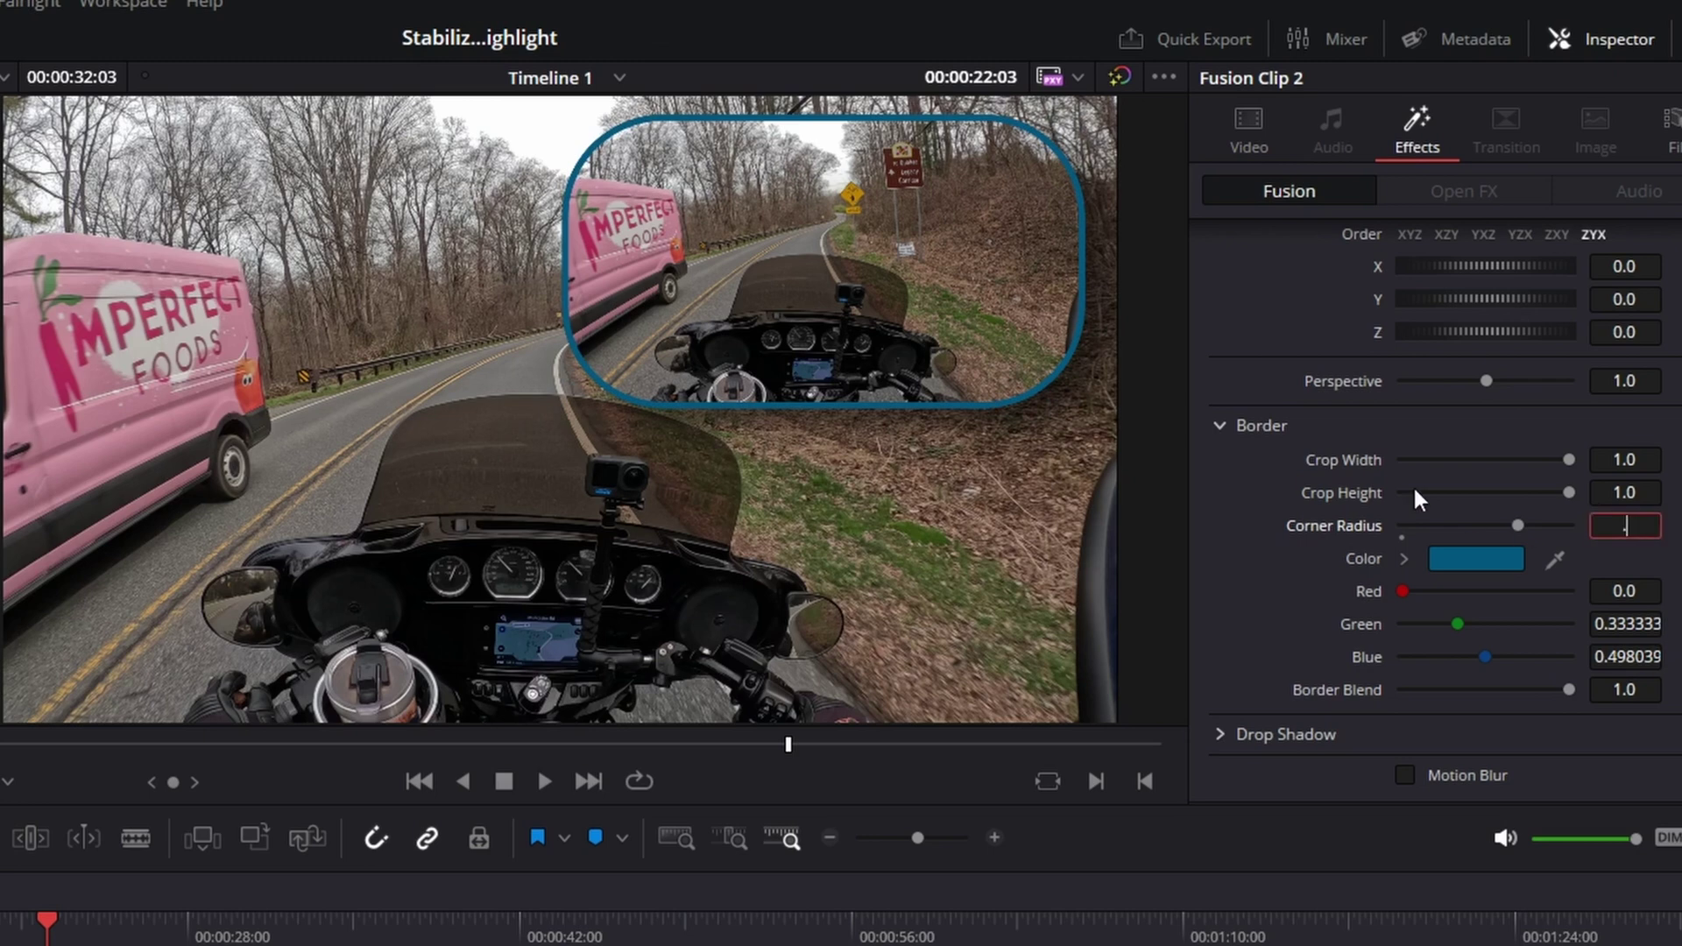
{"action": "key", "text": "Tab"}
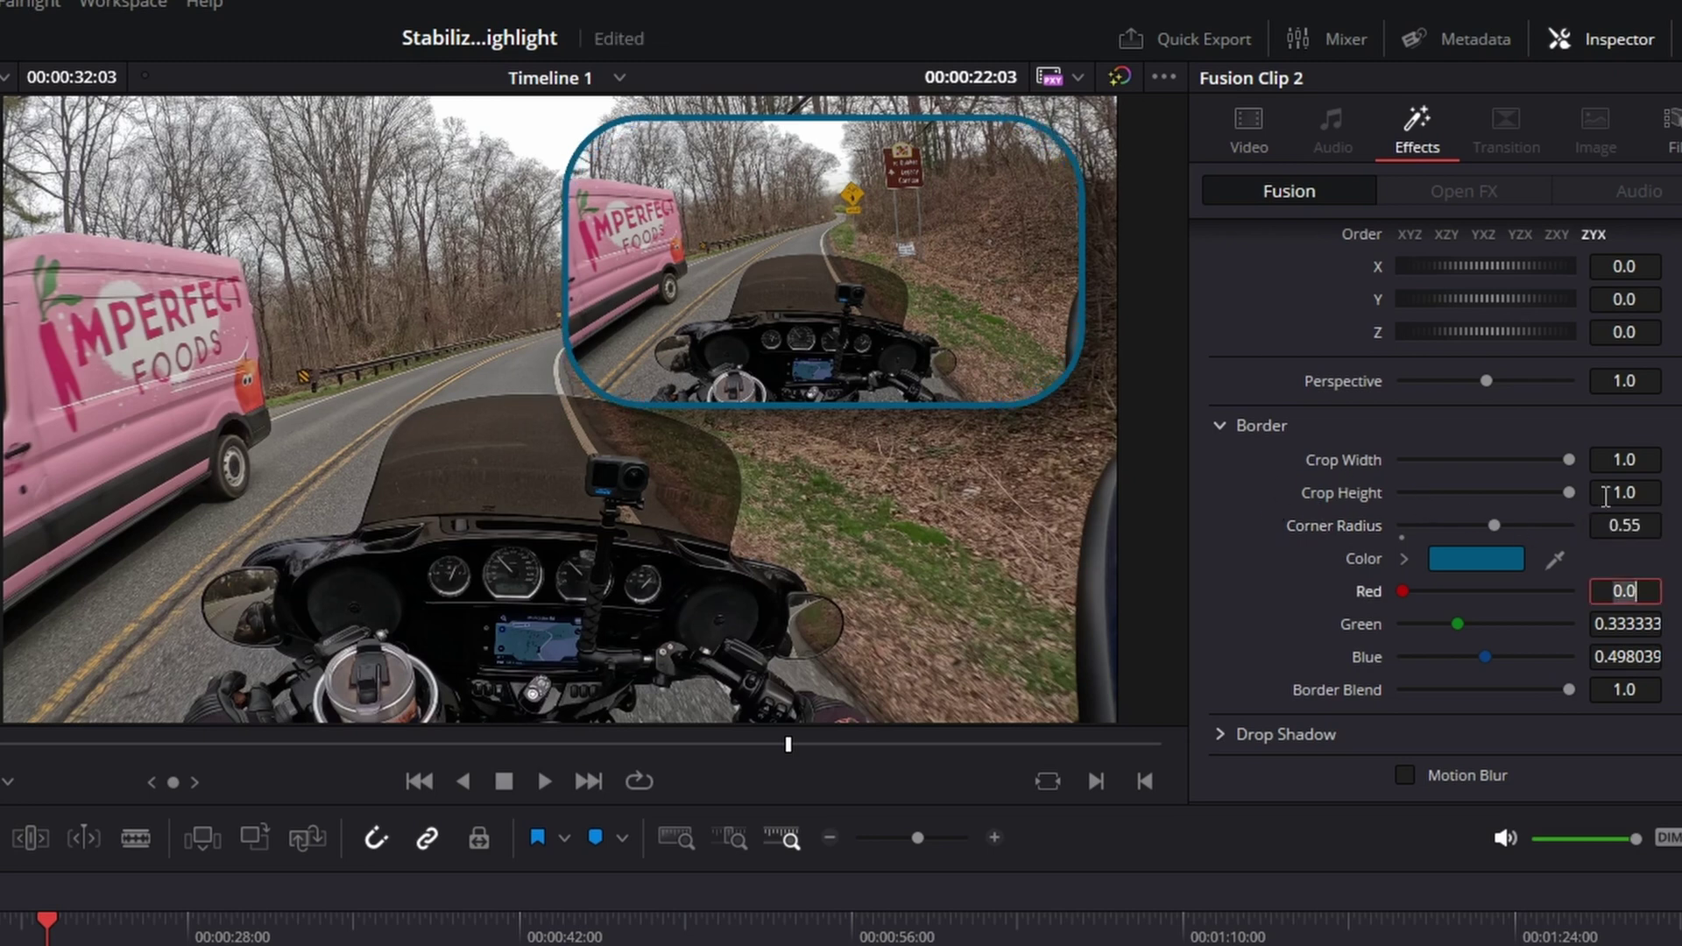
{"action": "left_click_drag", "start_coordinate": [1622, 460], "coordinate": [1577, 443]}
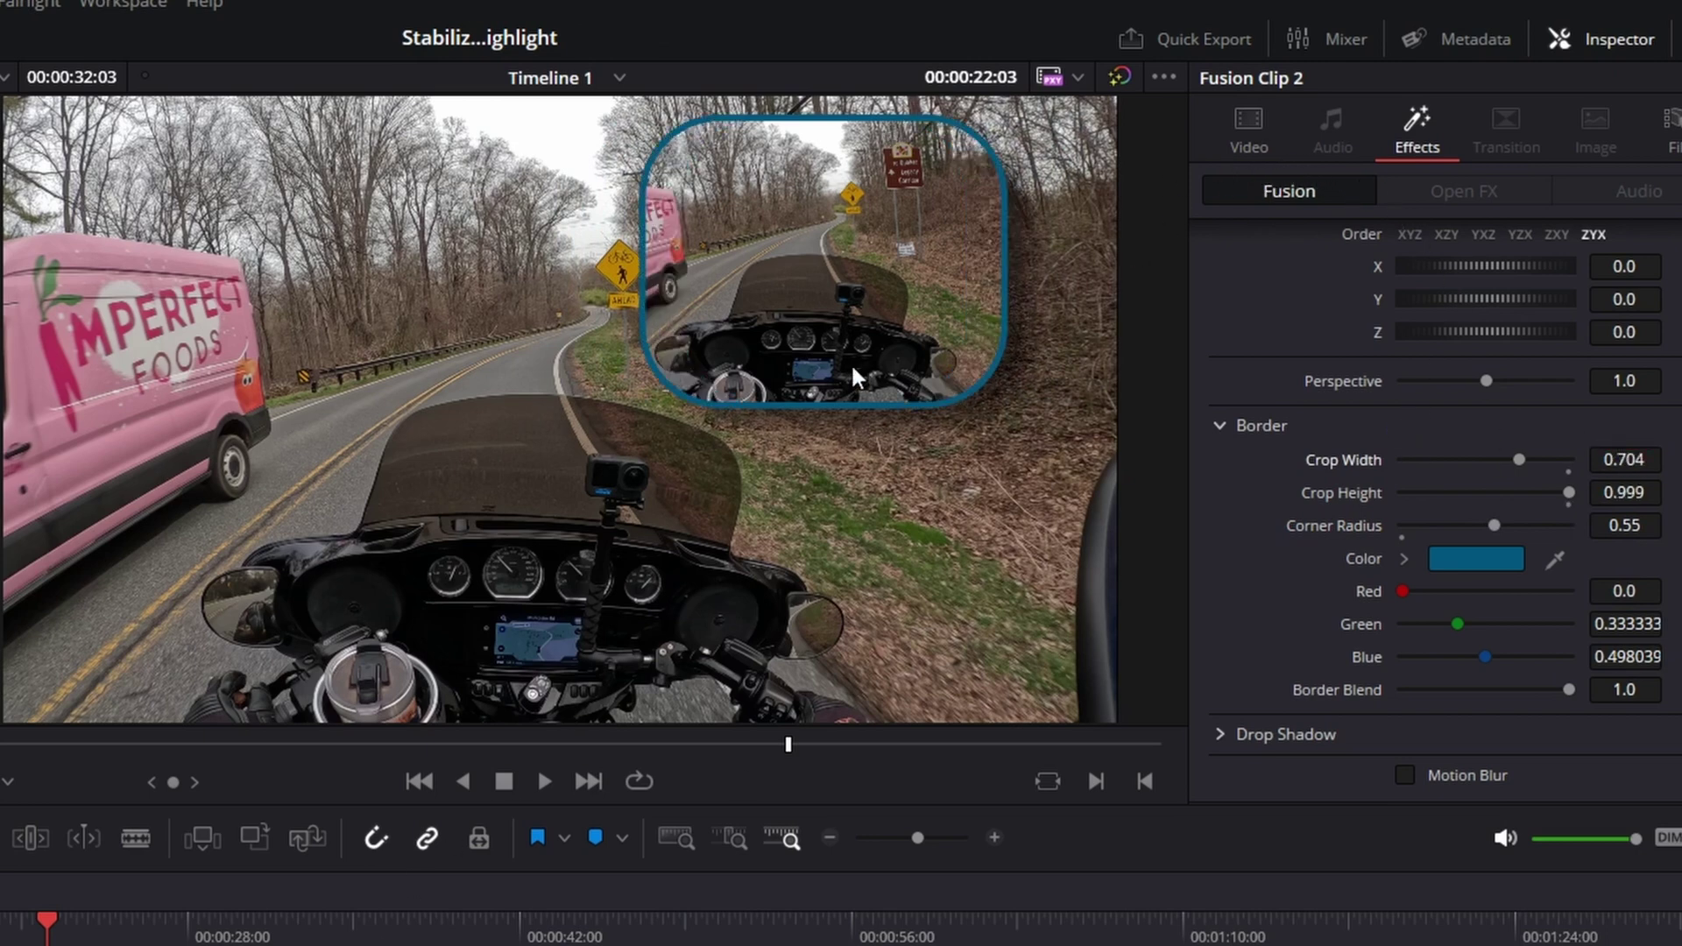
{"action": "left_click", "coordinate": [1253, 140]}
- Zoom the inset picture to 6 and pan it to roughly frame the GoPro
{"action": "left_click", "coordinate": [1429, 224]}
{"action": "type", "text": "6"}
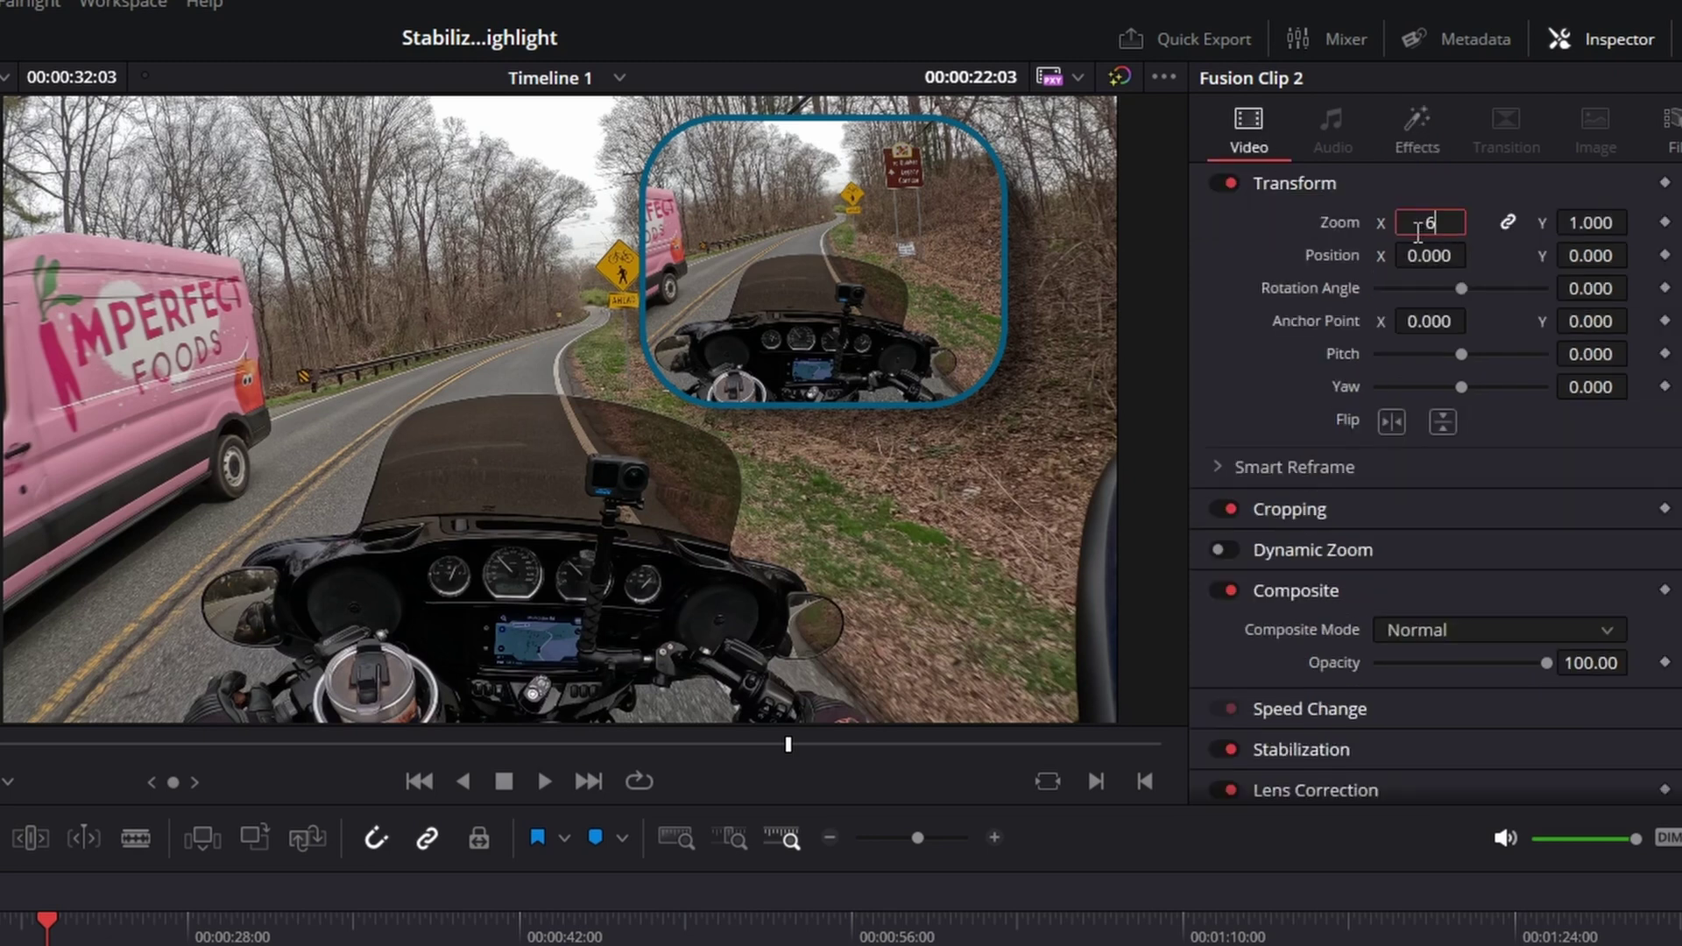
{"action": "key", "text": "Return"}
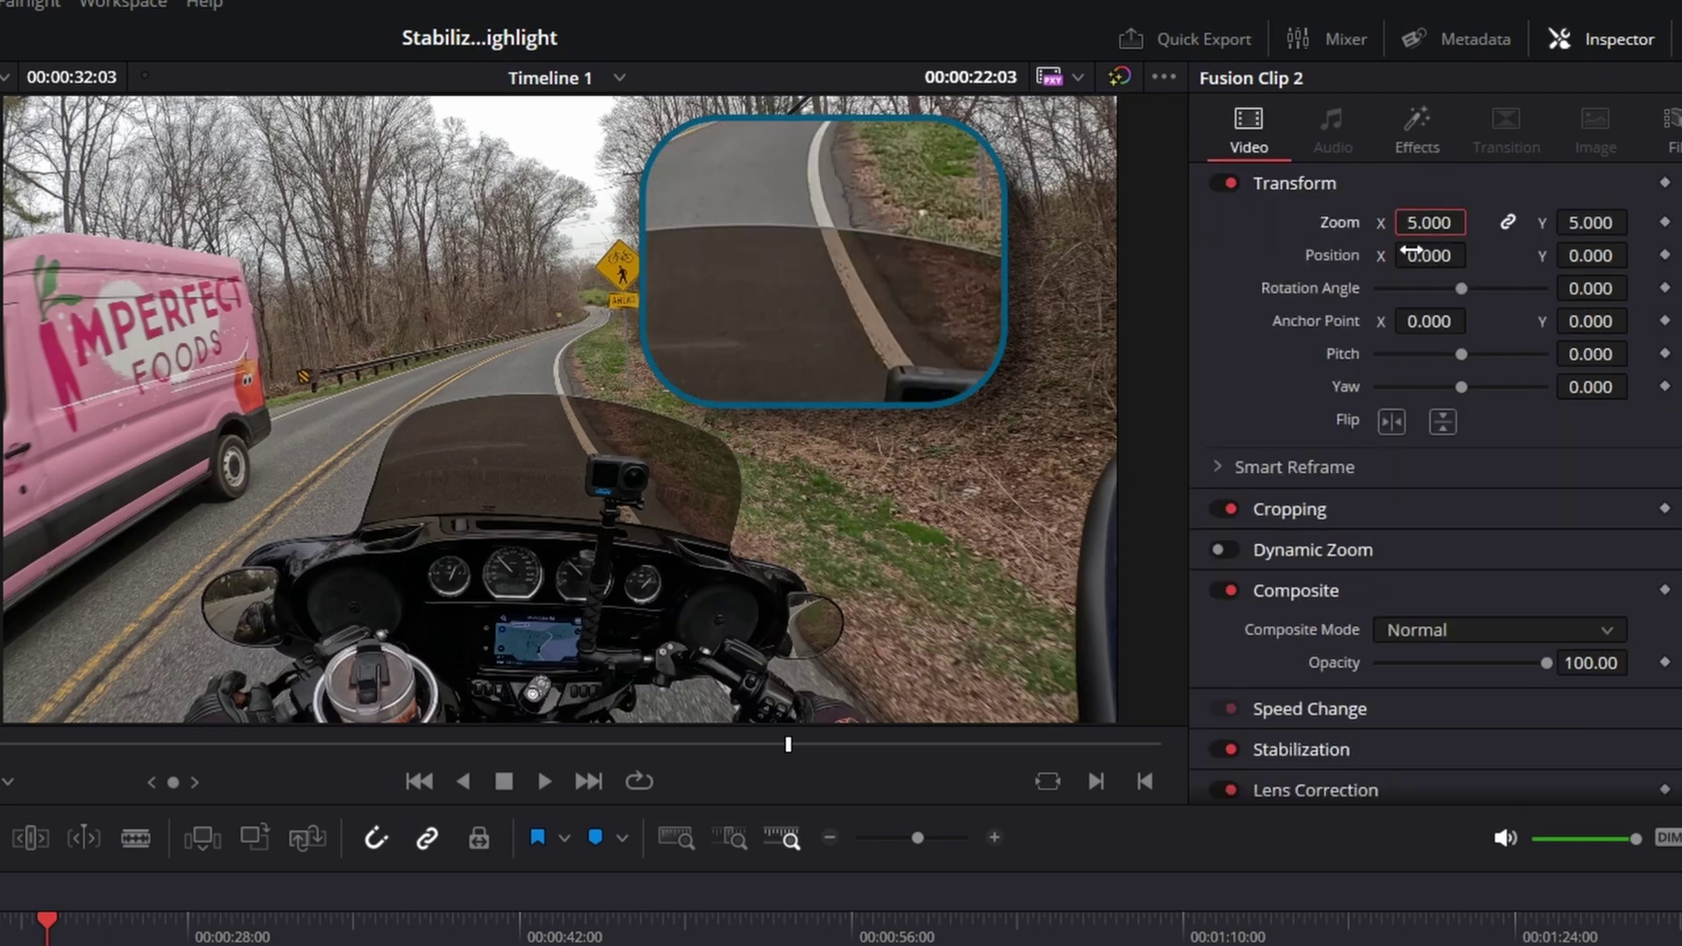
{"action": "left_click_drag", "start_coordinate": [1590, 255], "coordinate": [1665, 255]}
{"action": "left_click_drag", "start_coordinate": [1429, 255], "coordinate": [1314, 255]}
{"action": "left_click_drag", "start_coordinate": [1429, 255], "coordinate": [1422, 255]}
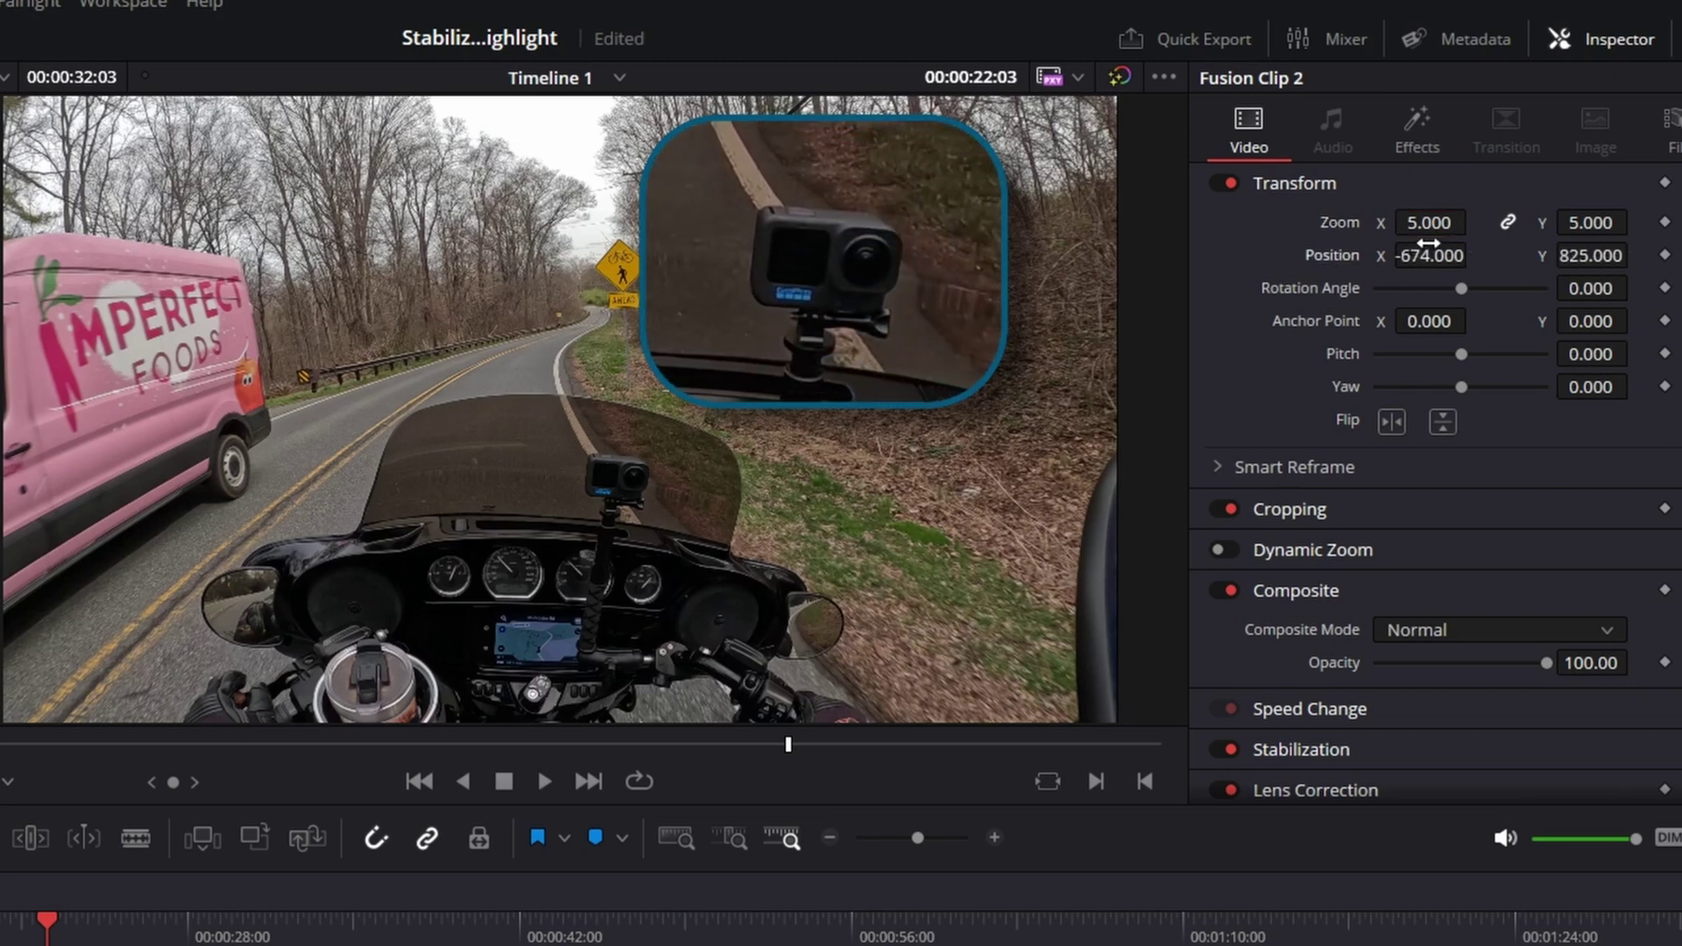
{"action": "left_click", "coordinate": [1427, 224]}
{"action": "type", "text": "7"}
{"action": "key", "text": "BackSpace"}
{"action": "type", "text": "6"}
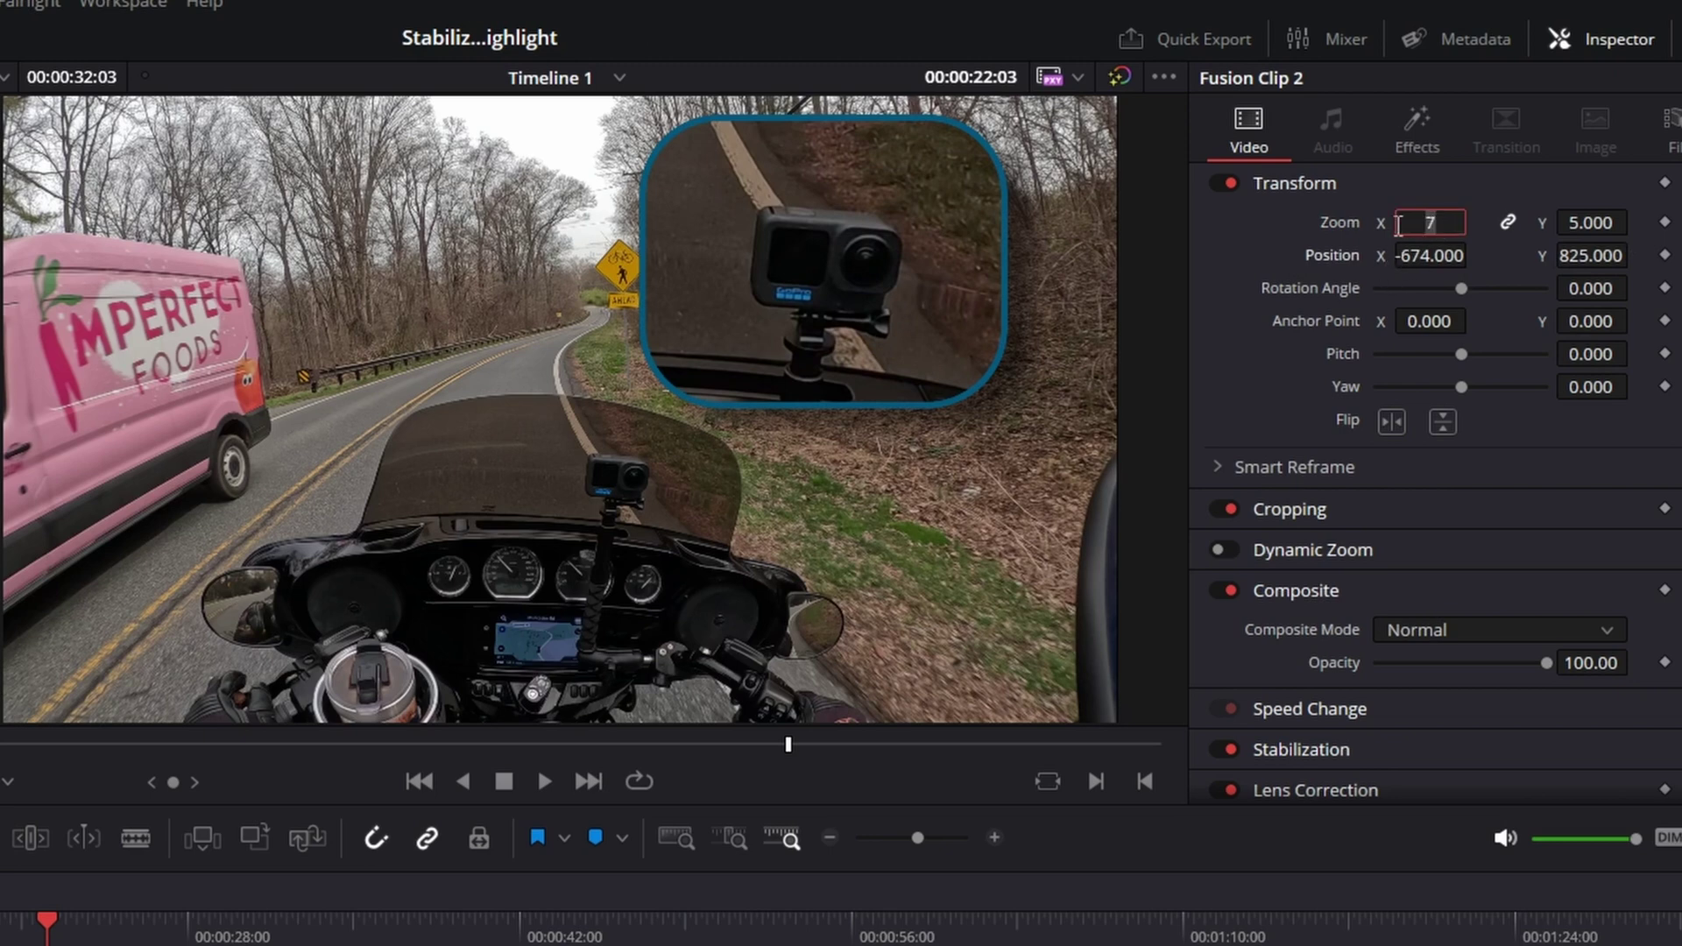
{"action": "key", "text": "Return"}
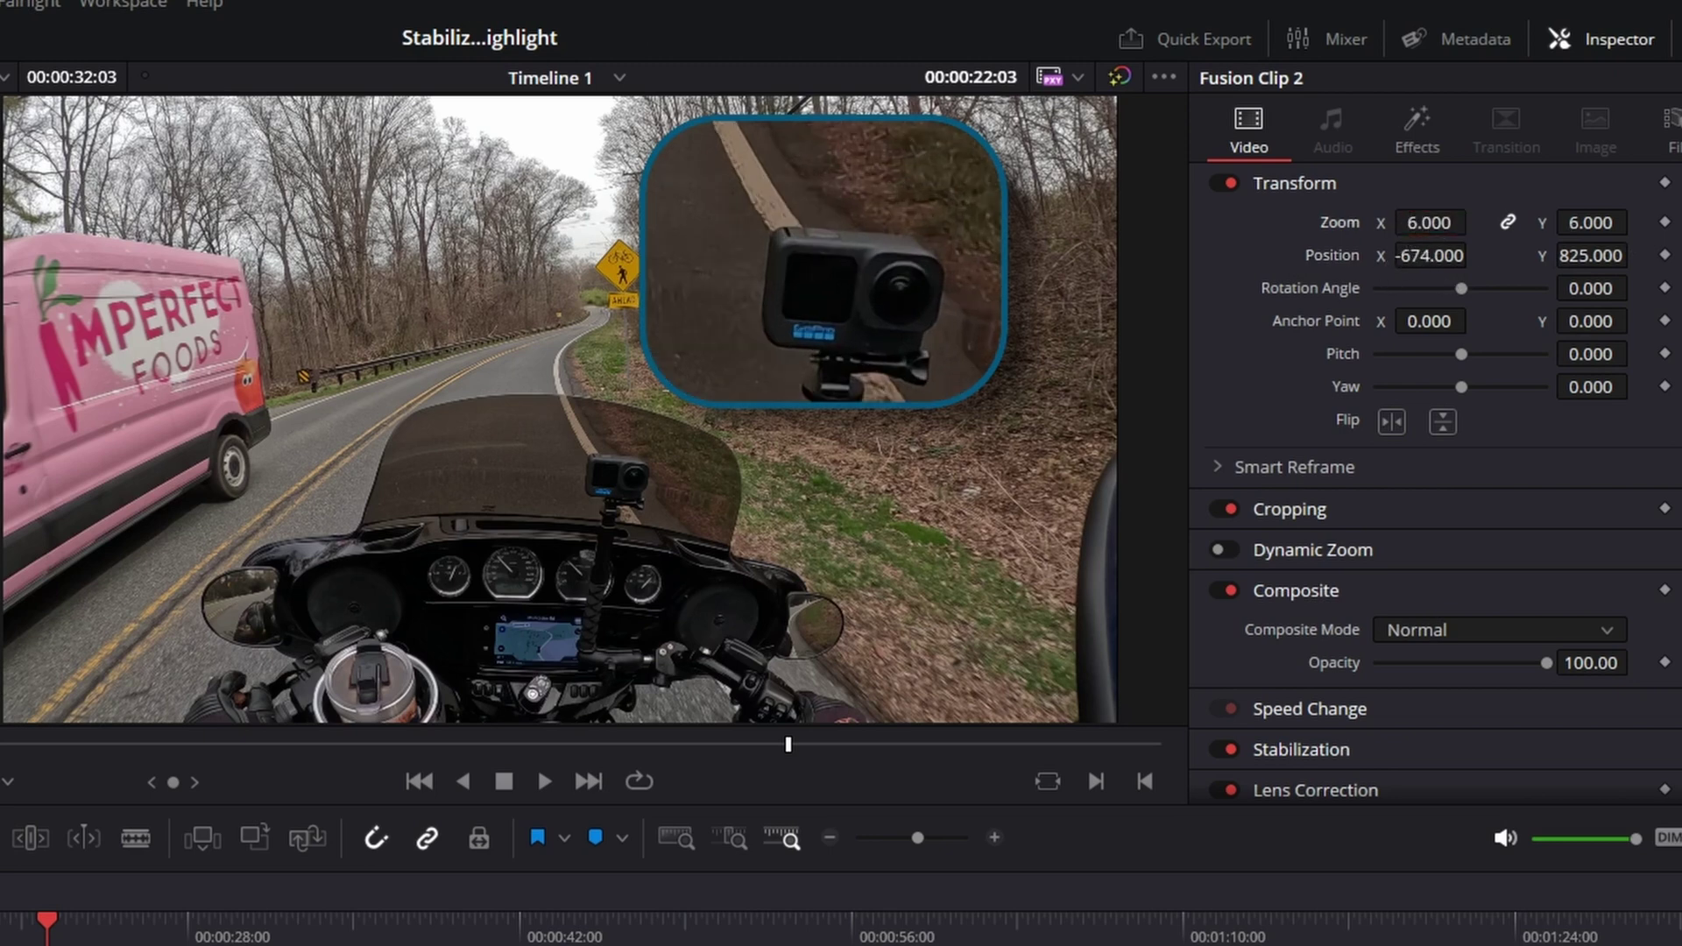
{"action": "left_click_drag", "start_coordinate": [1433, 255], "coordinate": [1428, 255]}
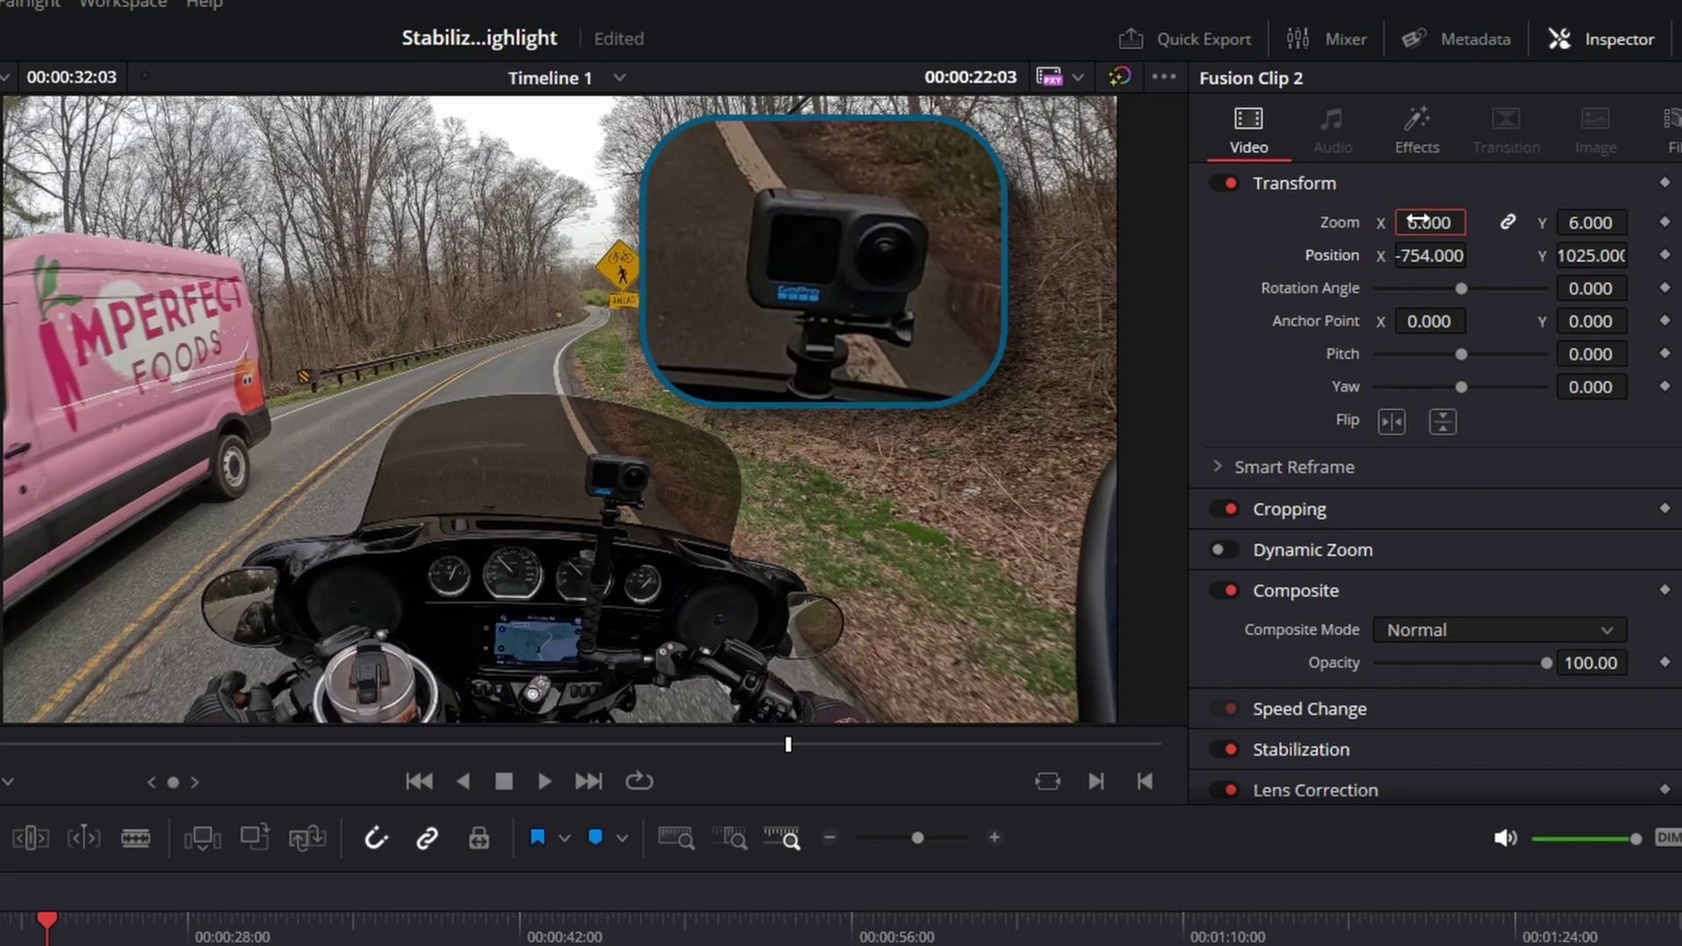
- Raise the zoom to 7 and set position to -879, 1178 to frame the GoPro camera
{"action": "left_click", "coordinate": [1420, 222]}
{"action": "type", "text": "7"}
{"action": "key", "text": "Return"}
{"action": "left_click_drag", "start_coordinate": [1430, 255], "coordinate": [1385, 255]}
{"action": "left_click_drag", "start_coordinate": [1572, 256], "coordinate": [1565, 247]}
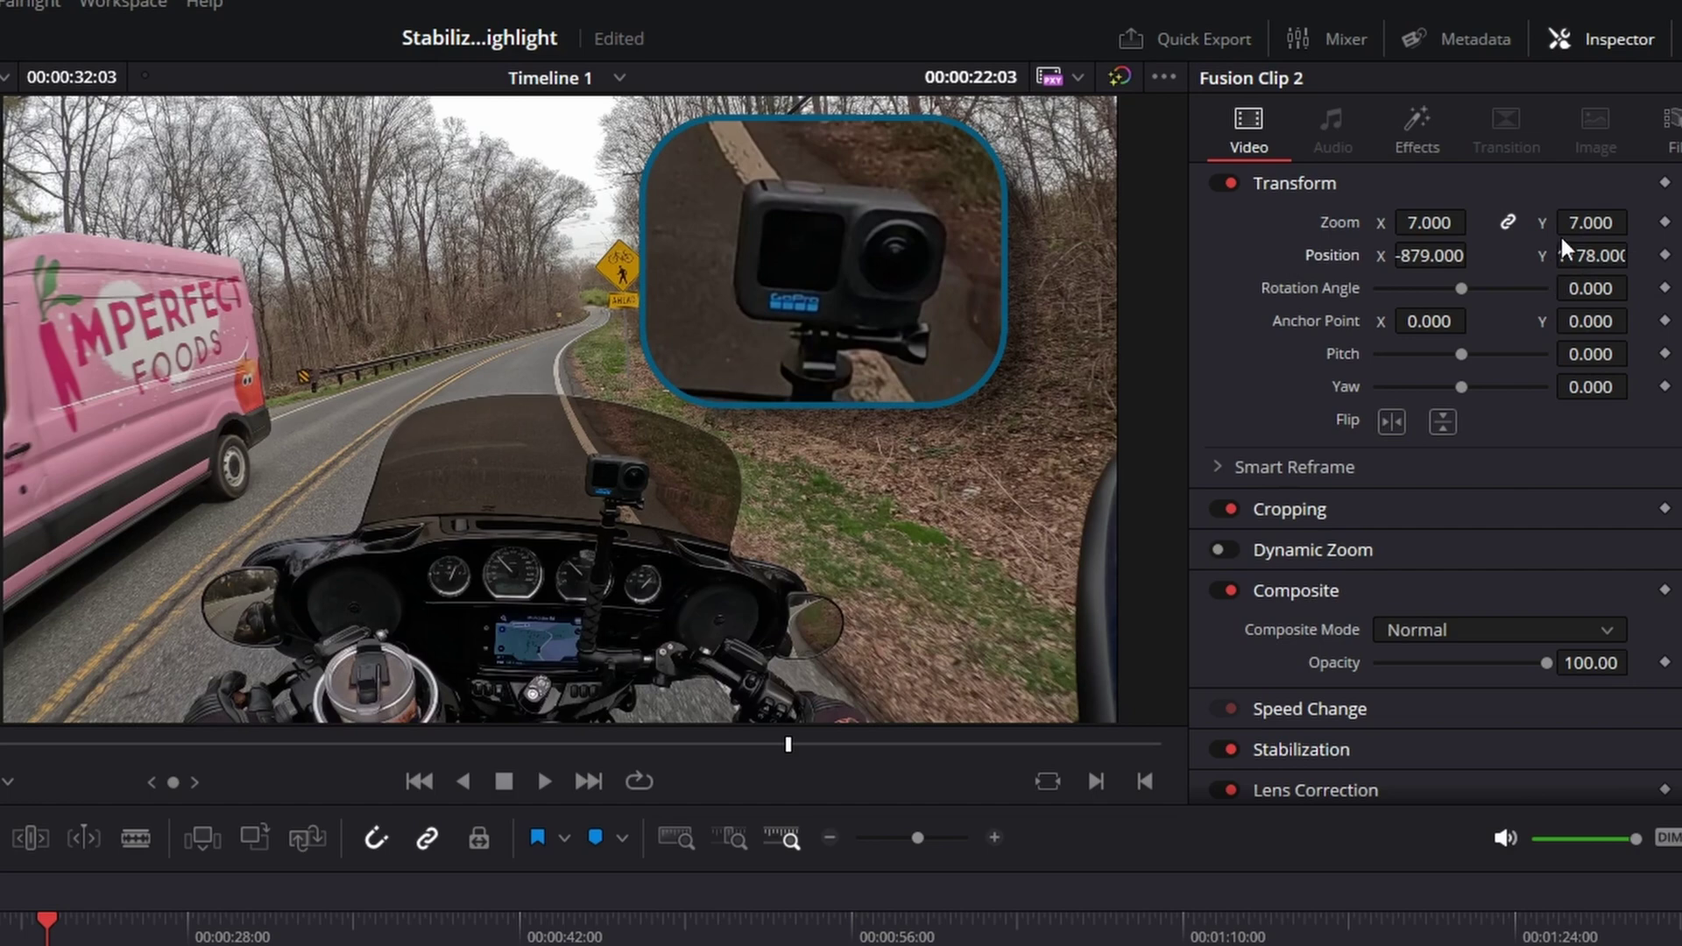
{"action": "left_click", "coordinate": [1407, 121]}
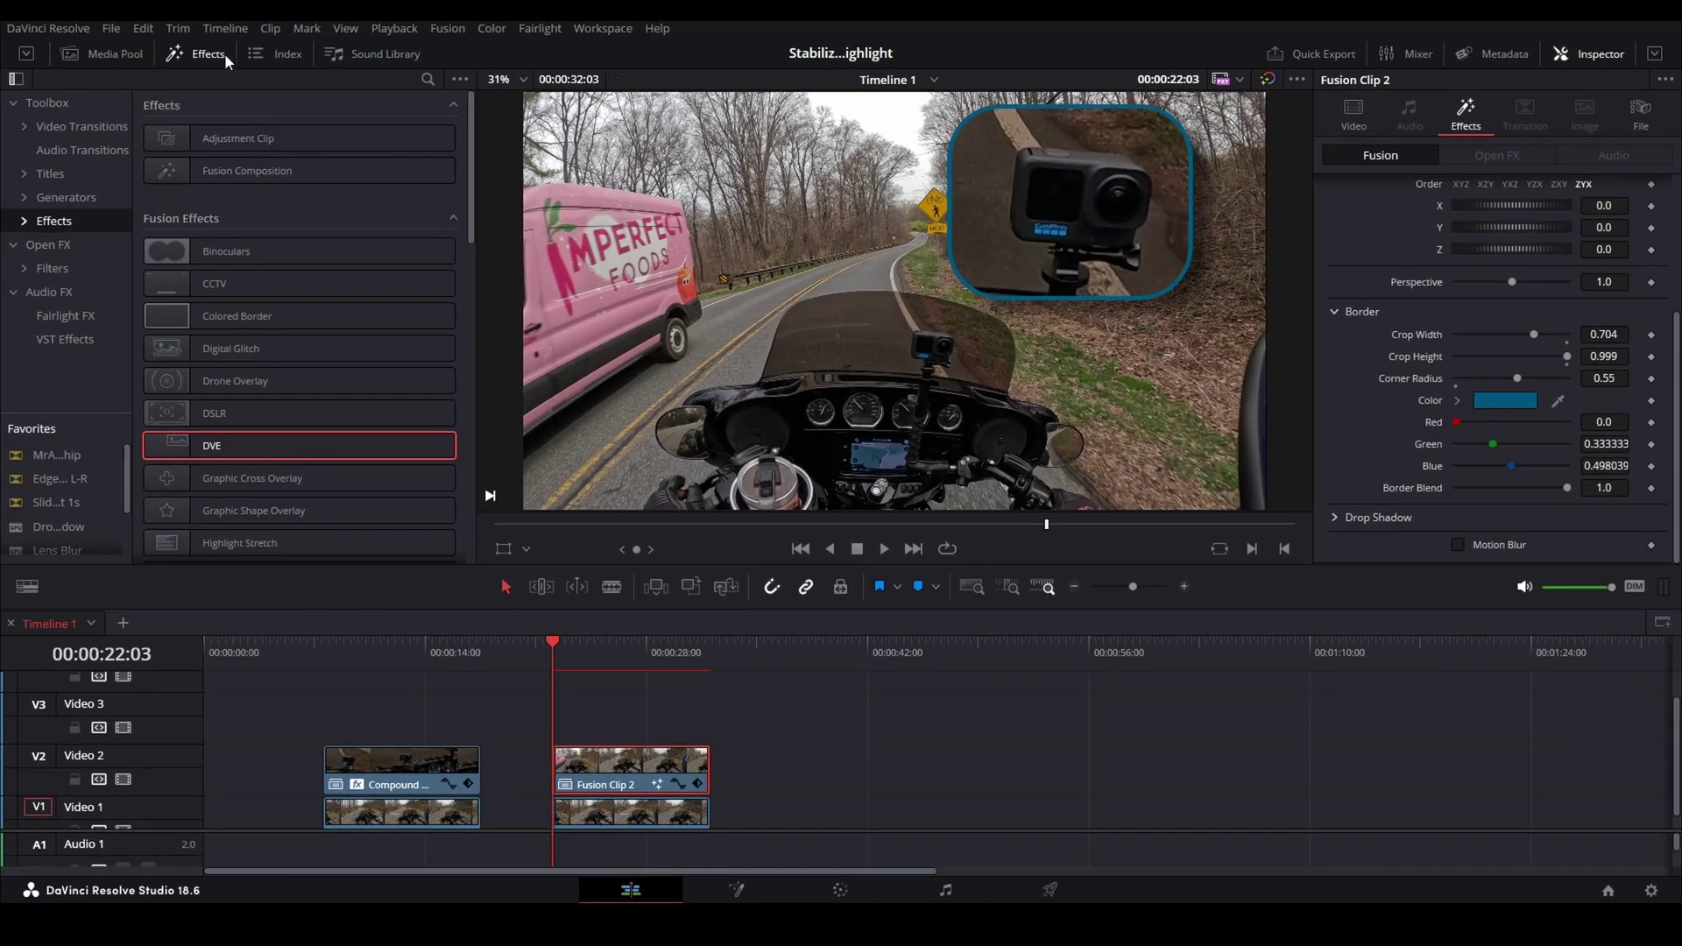
- Add the Sharpen filter (searched as 'sha') to Fusion Clip 2 and raise Sharpen Amount to 2.538
{"action": "left_click", "coordinate": [70, 267]}
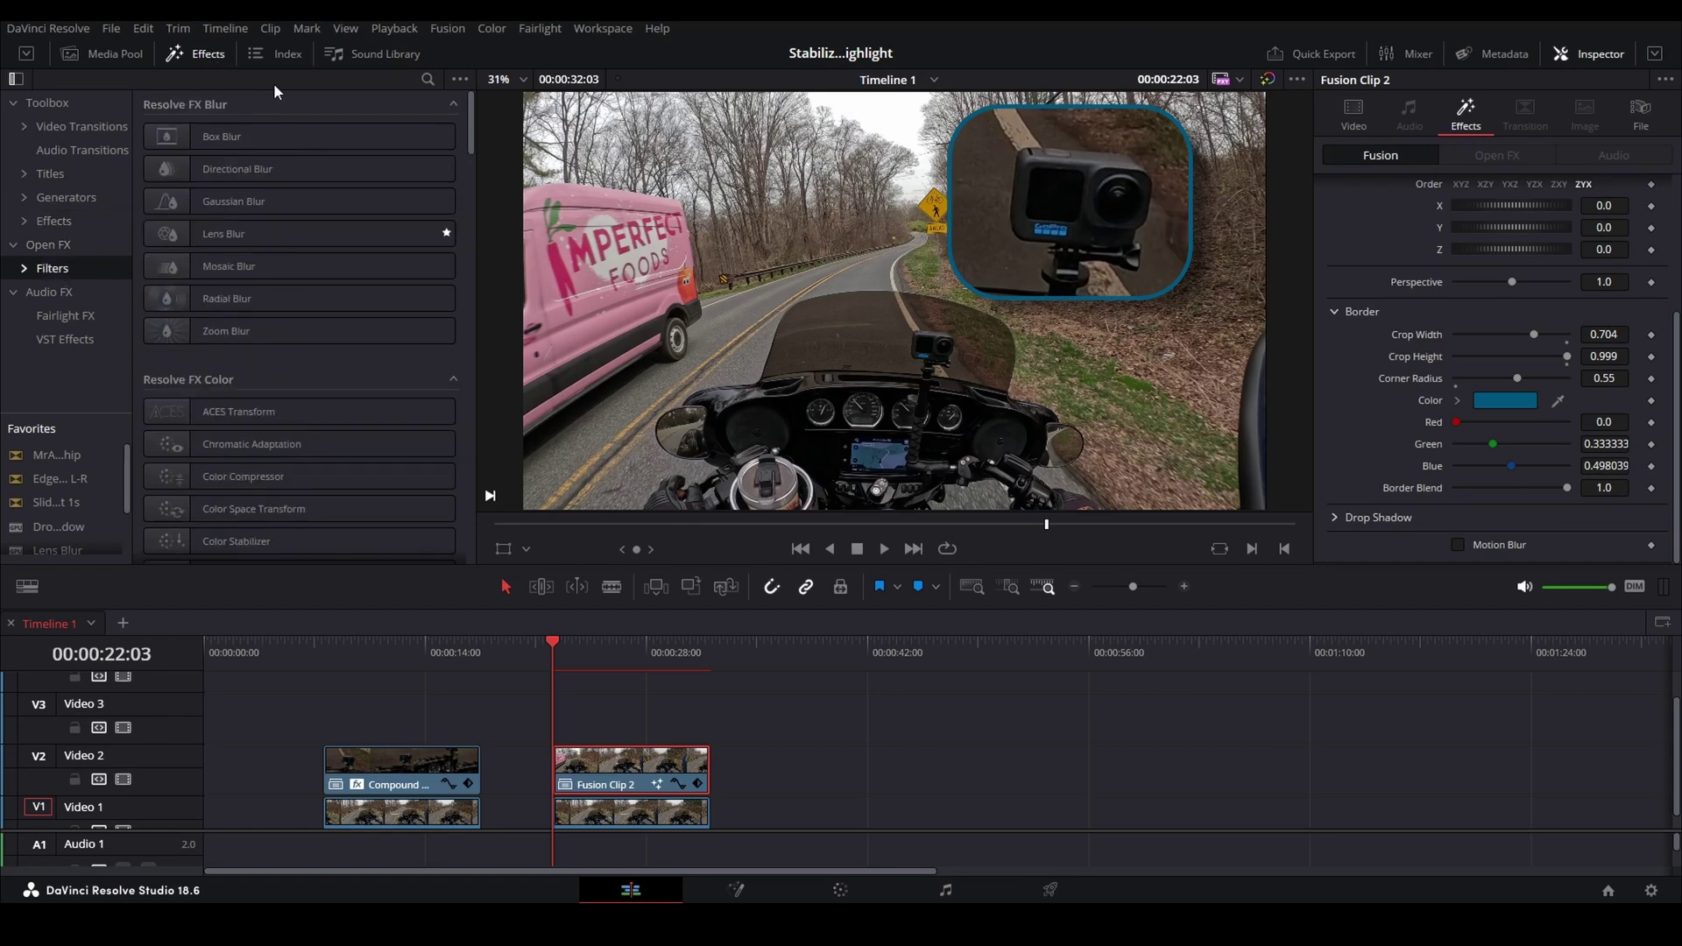
{"action": "left_click", "coordinate": [428, 79]}
{"action": "type", "text": "sha"}
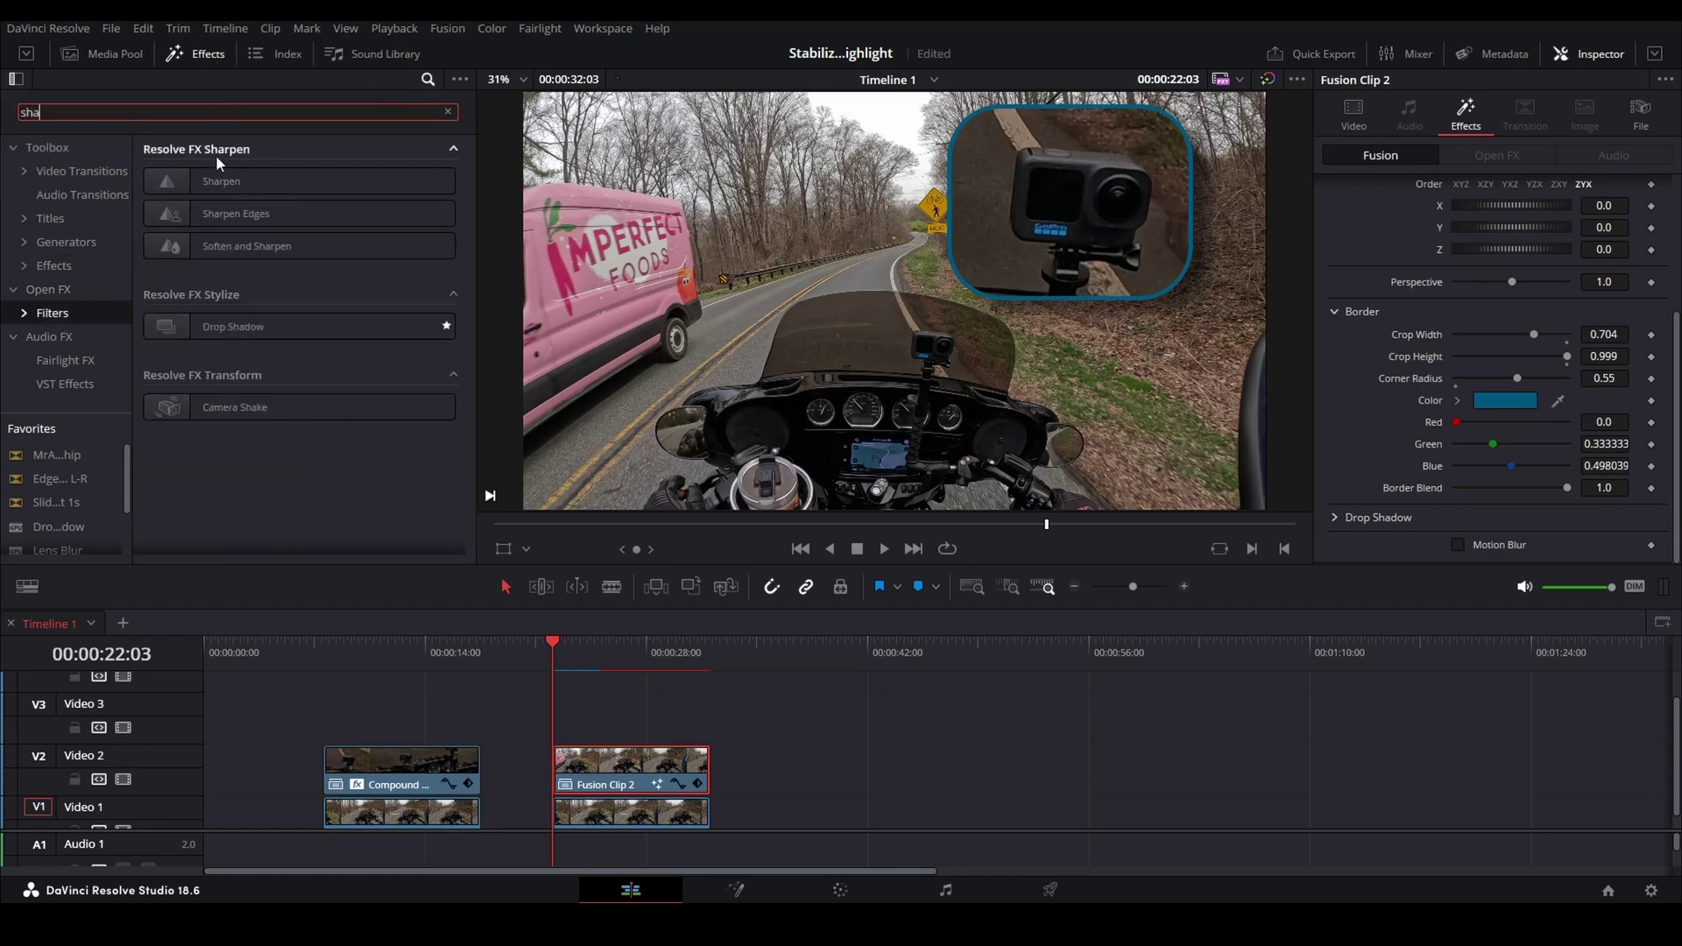
{"action": "left_click_drag", "start_coordinate": [221, 182], "coordinate": [616, 786]}
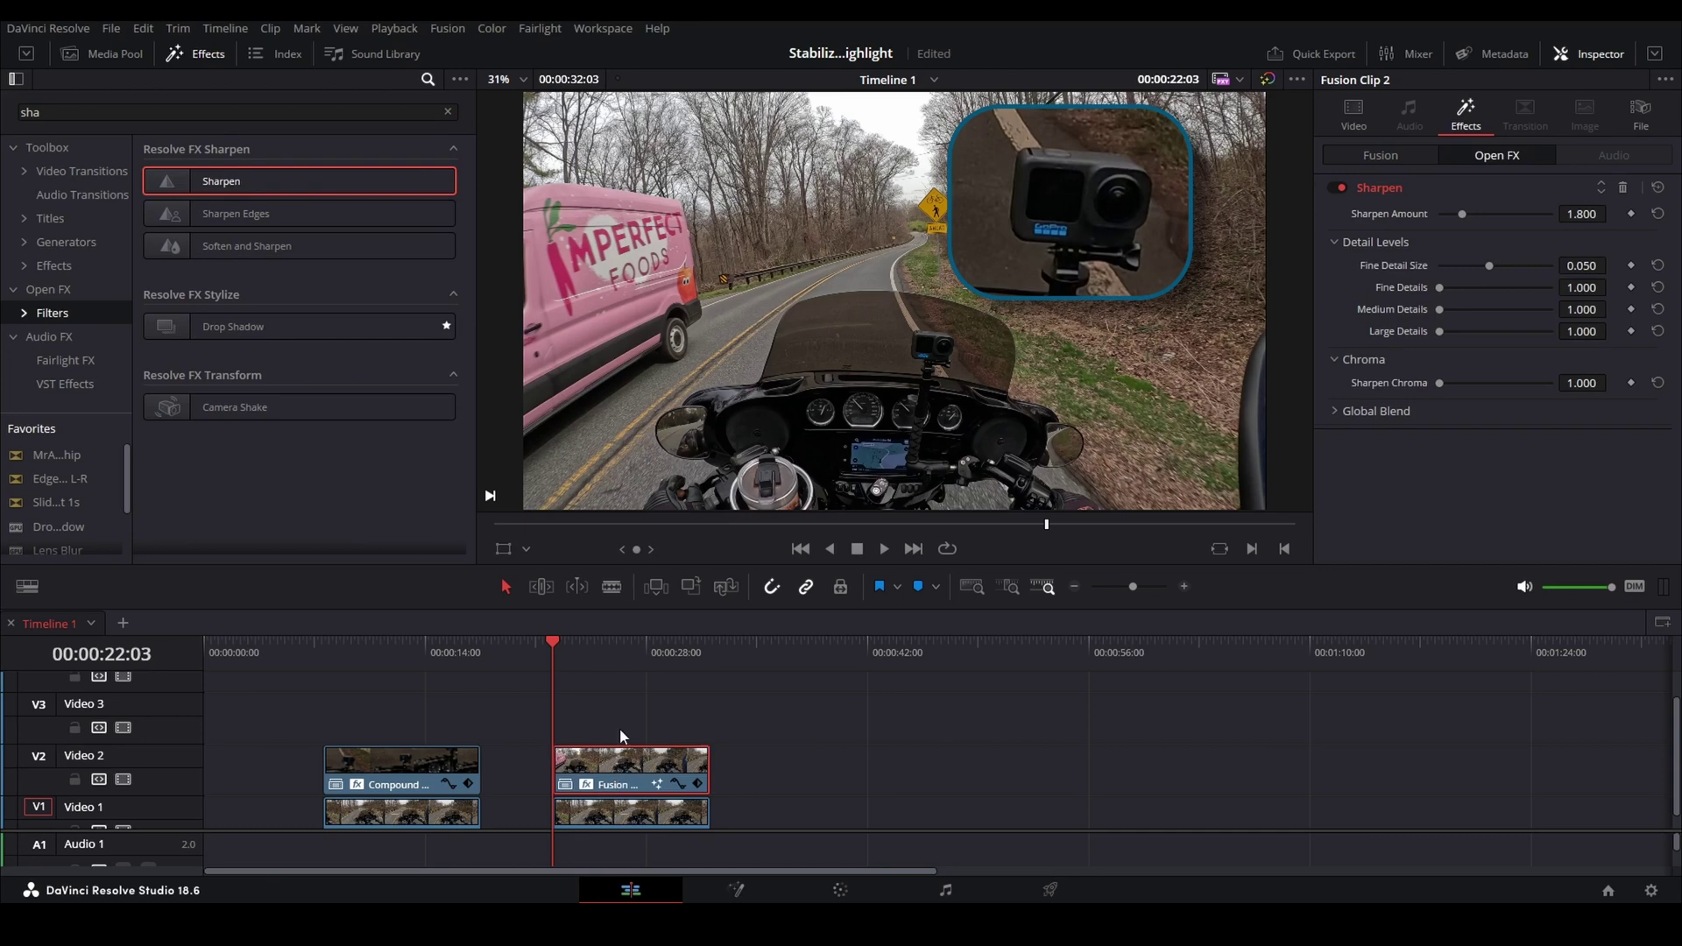
{"action": "left_click_drag", "start_coordinate": [1606, 214], "coordinate": [1613, 213]}
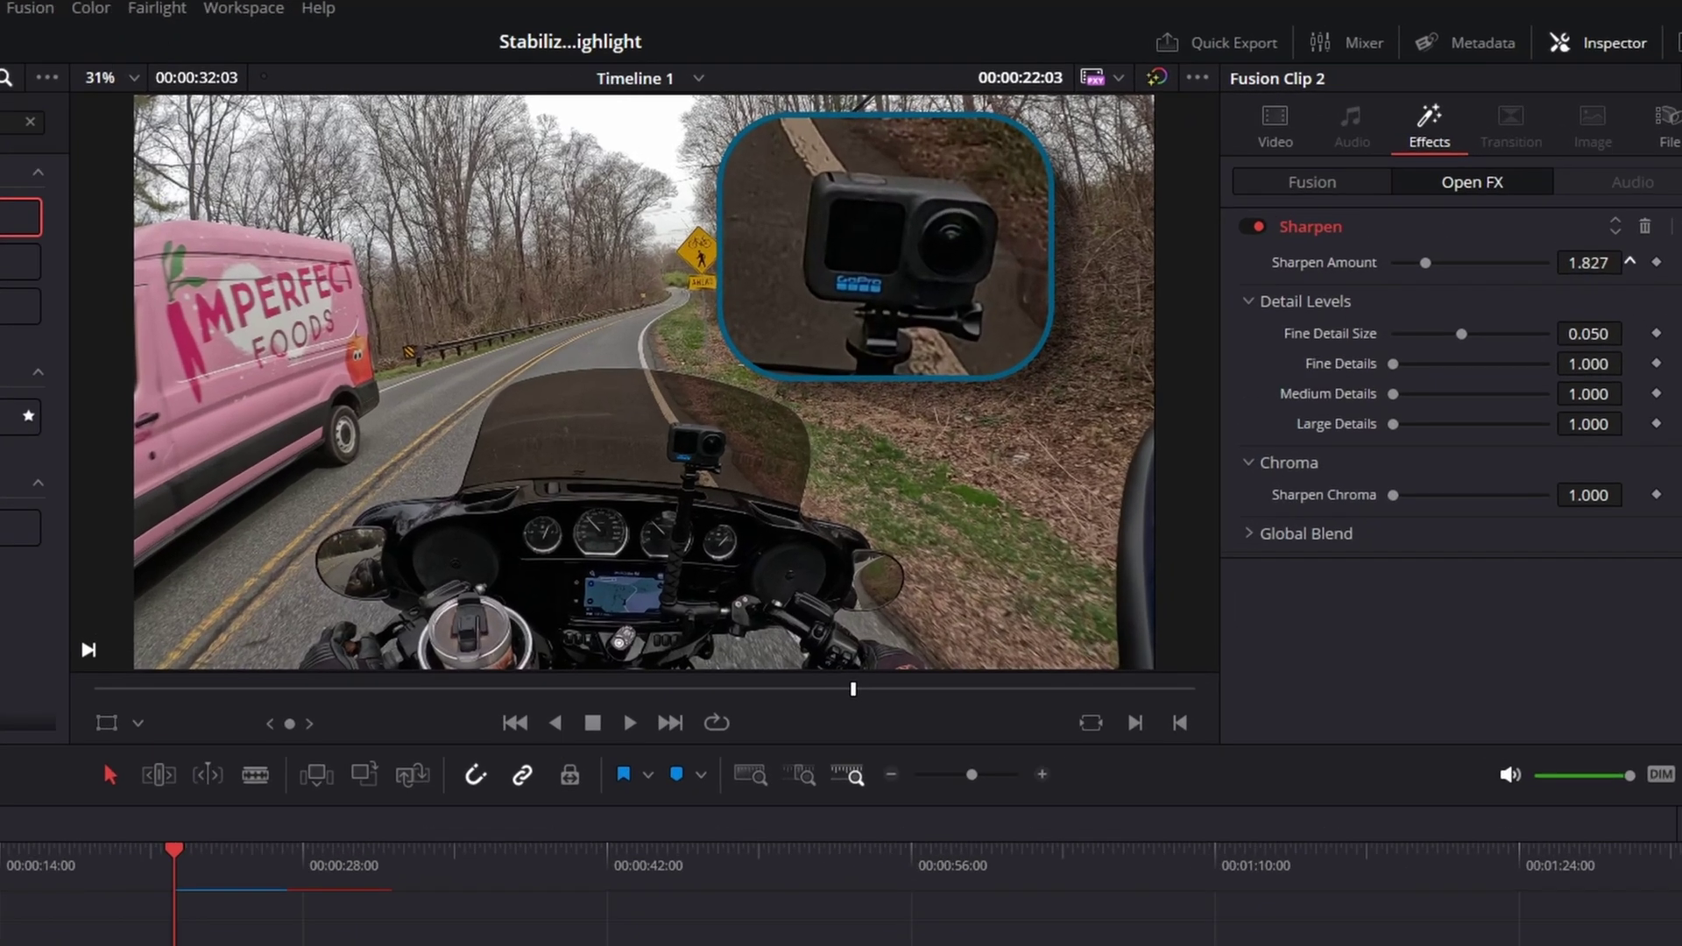
{"action": "left_click_drag", "start_coordinate": [1635, 278], "coordinate": [1642, 277]}
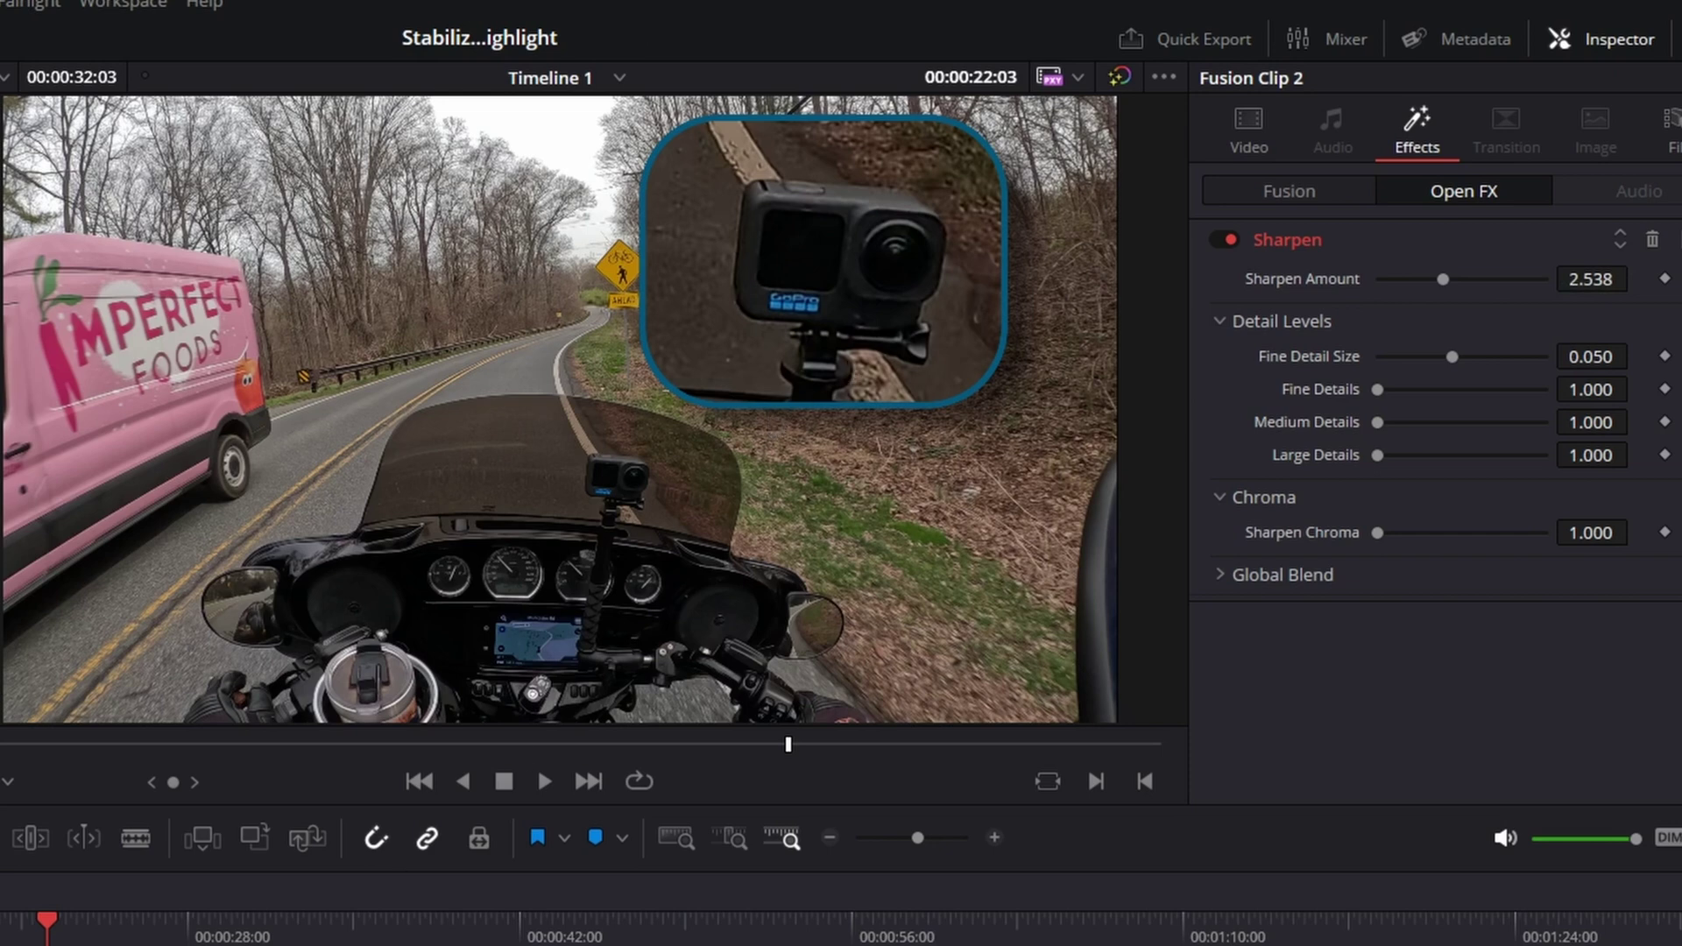
{"action": "left_click", "coordinate": [1288, 192]}
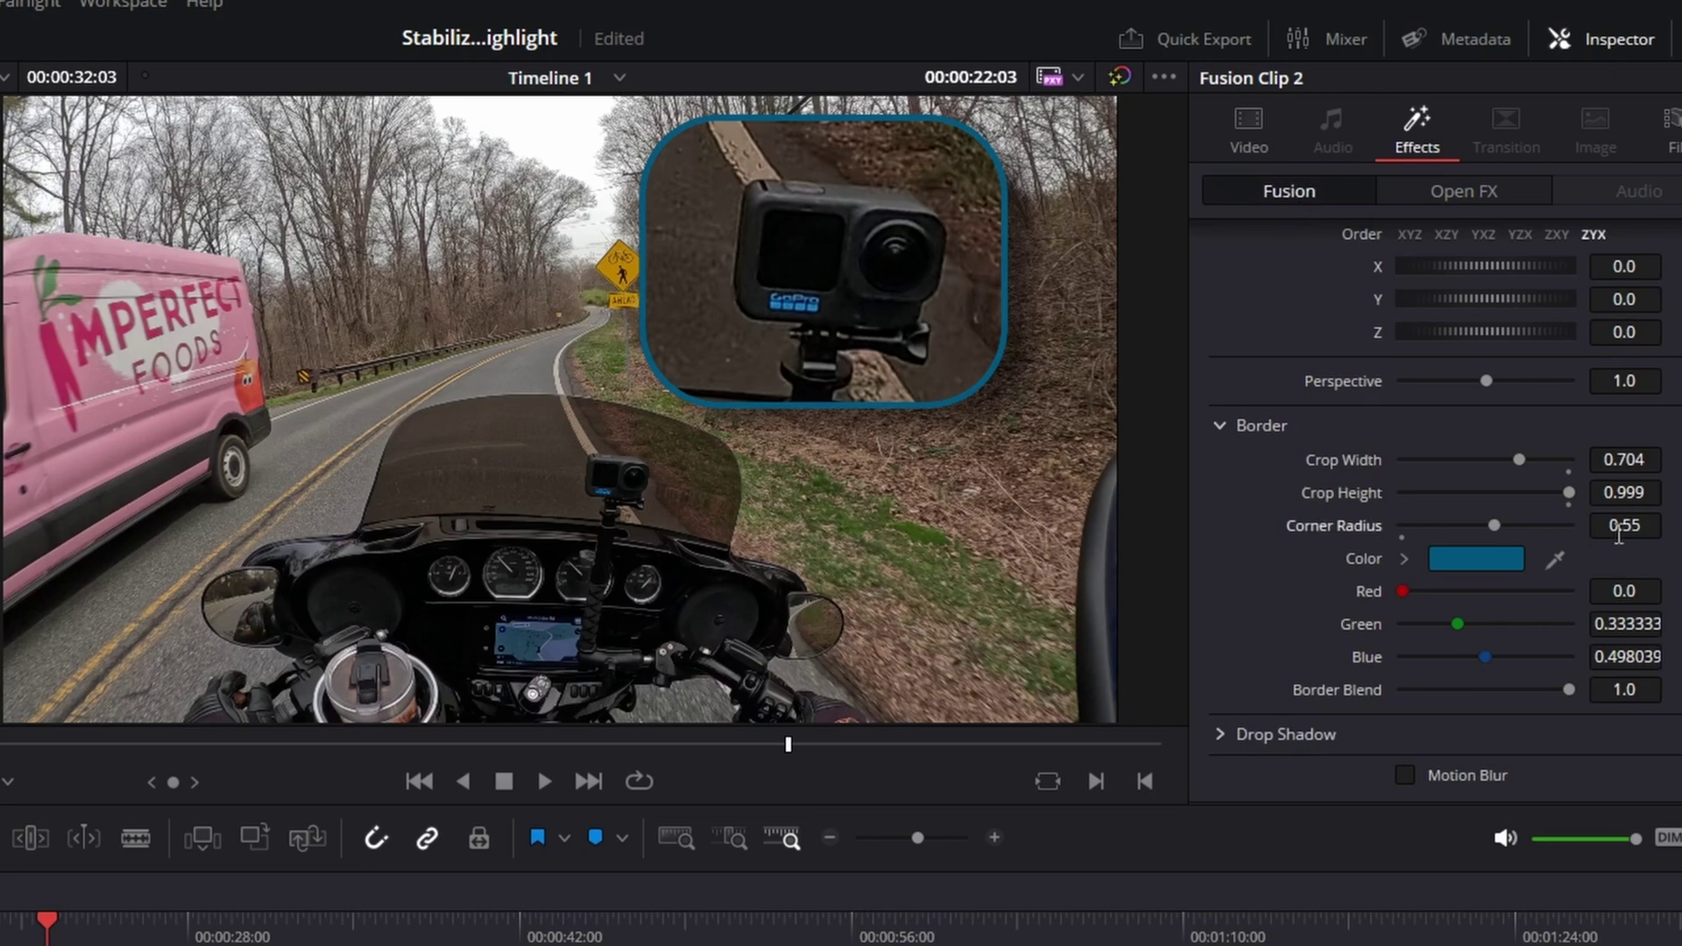
- Make the border circular with Corner Radius 1.0 and Crop Width 0.583
{"action": "double_click", "coordinate": [1619, 526]}
{"action": "type", "text": "1"}
{"action": "key", "text": "Return"}
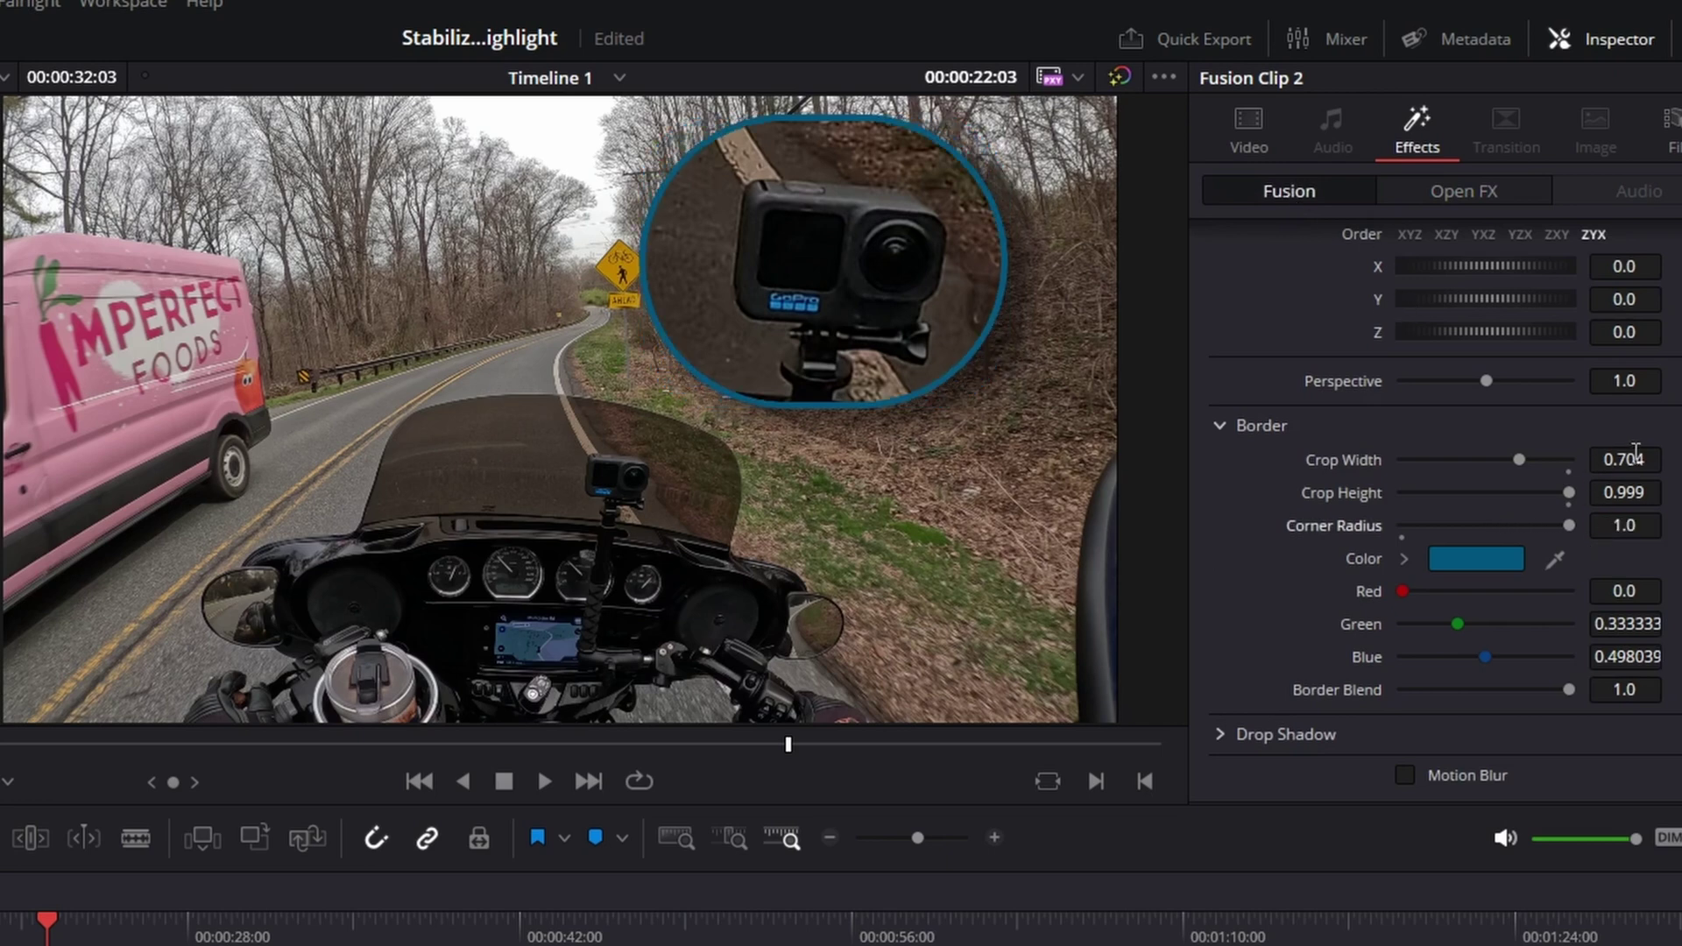
{"action": "left_click_drag", "start_coordinate": [1634, 451], "coordinate": [1594, 451]}
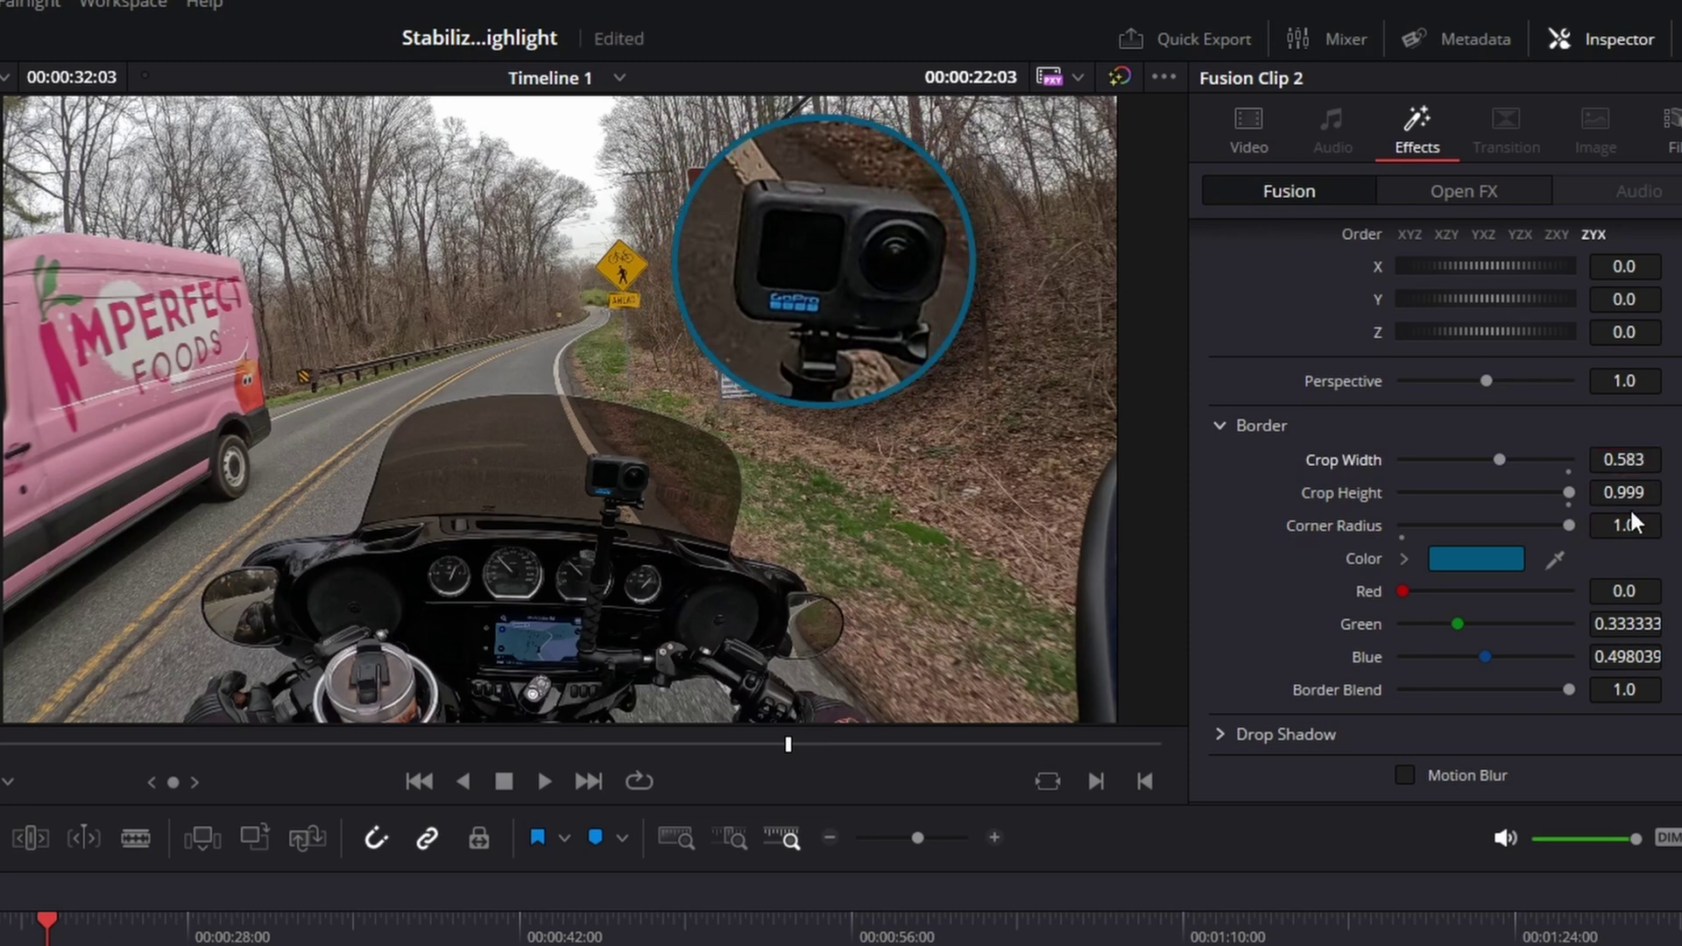
- Shift the inset to Position X -923 and save the project
{"action": "left_click", "coordinate": [1268, 149]}
{"action": "left_click_drag", "start_coordinate": [1428, 255], "coordinate": [1381, 255]}
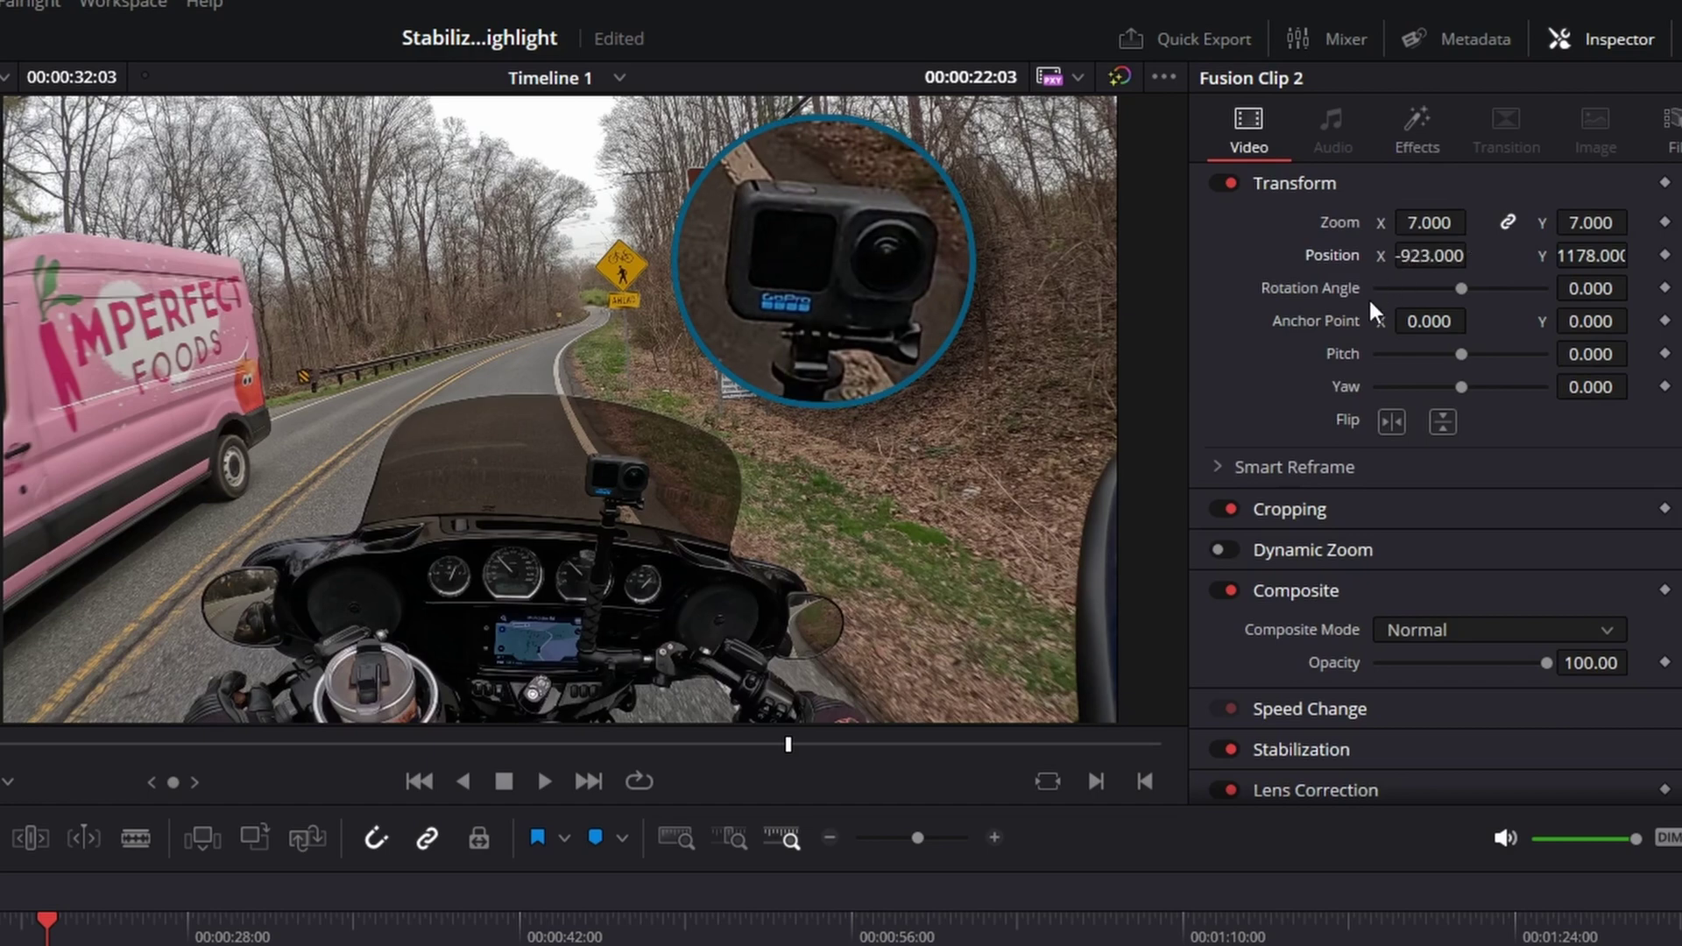
{"action": "key", "text": "ctrl+s"}
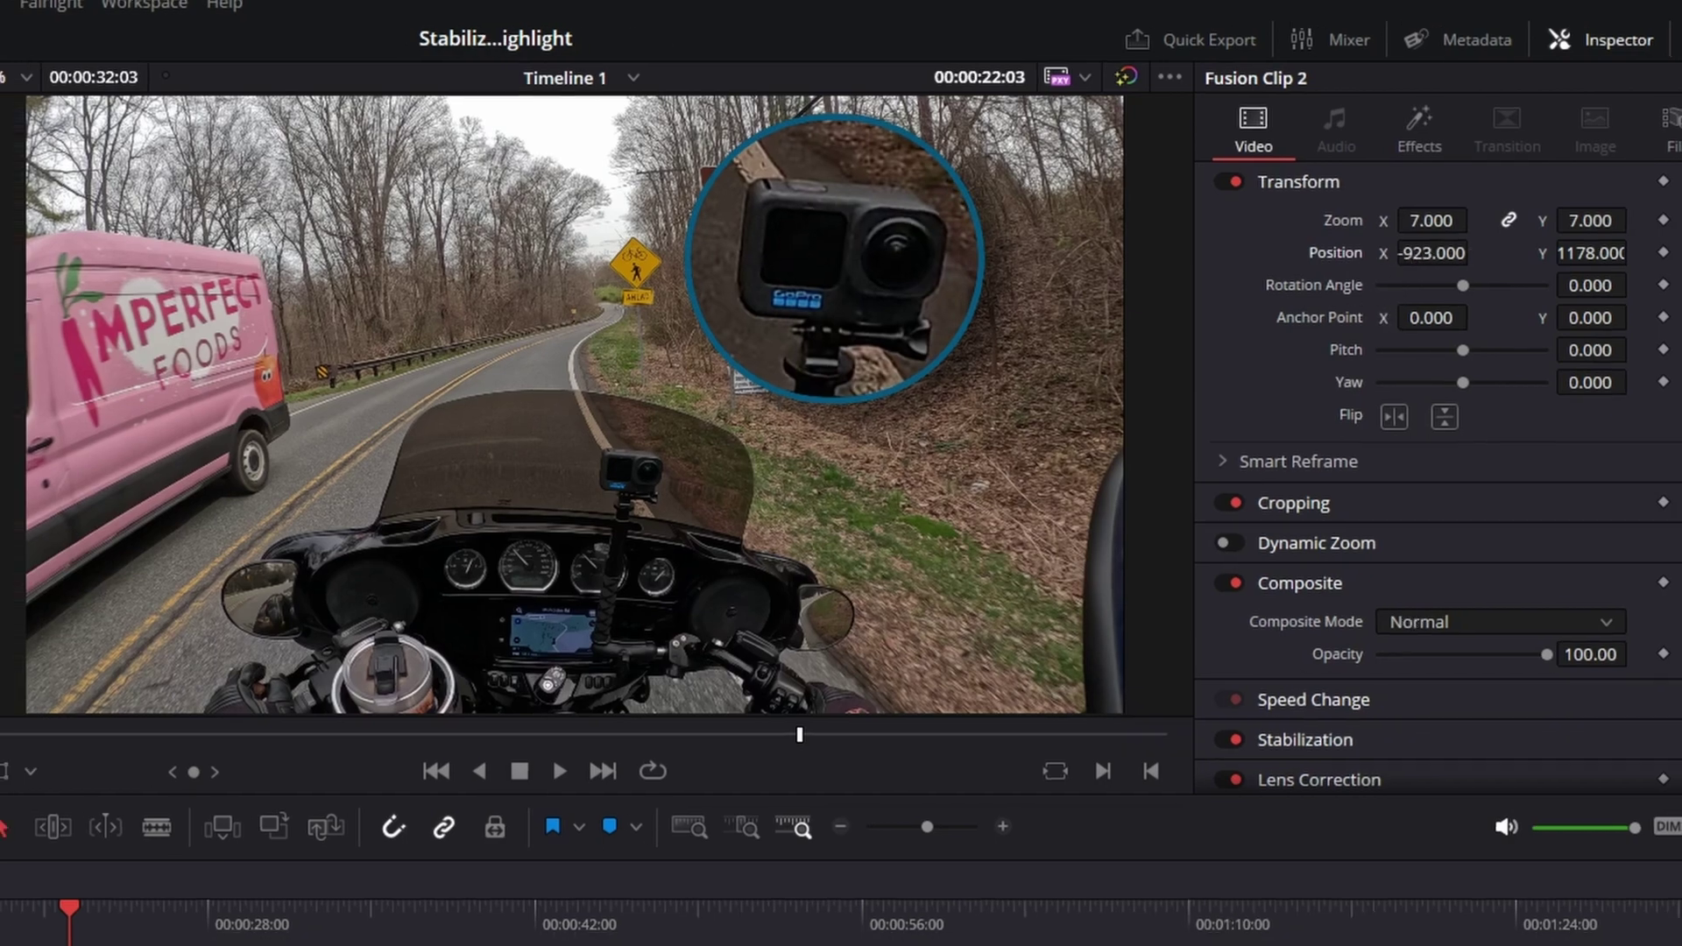
{"action": "left_click", "coordinate": [392, 654]}
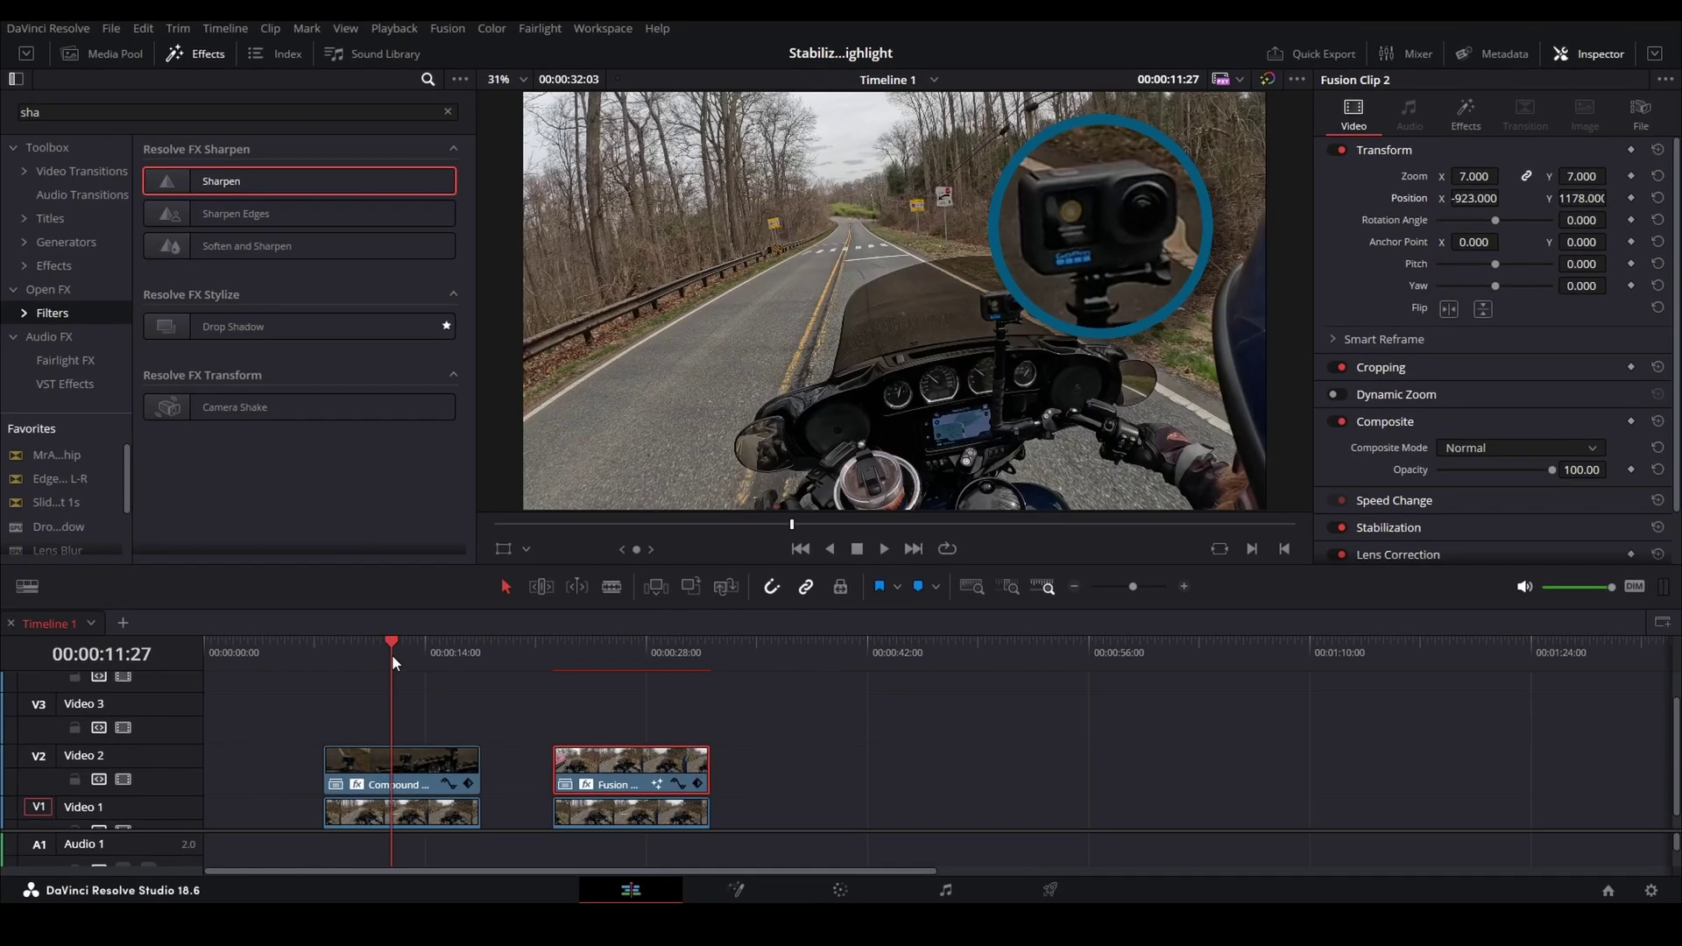
{"action": "left_click", "coordinate": [634, 657]}
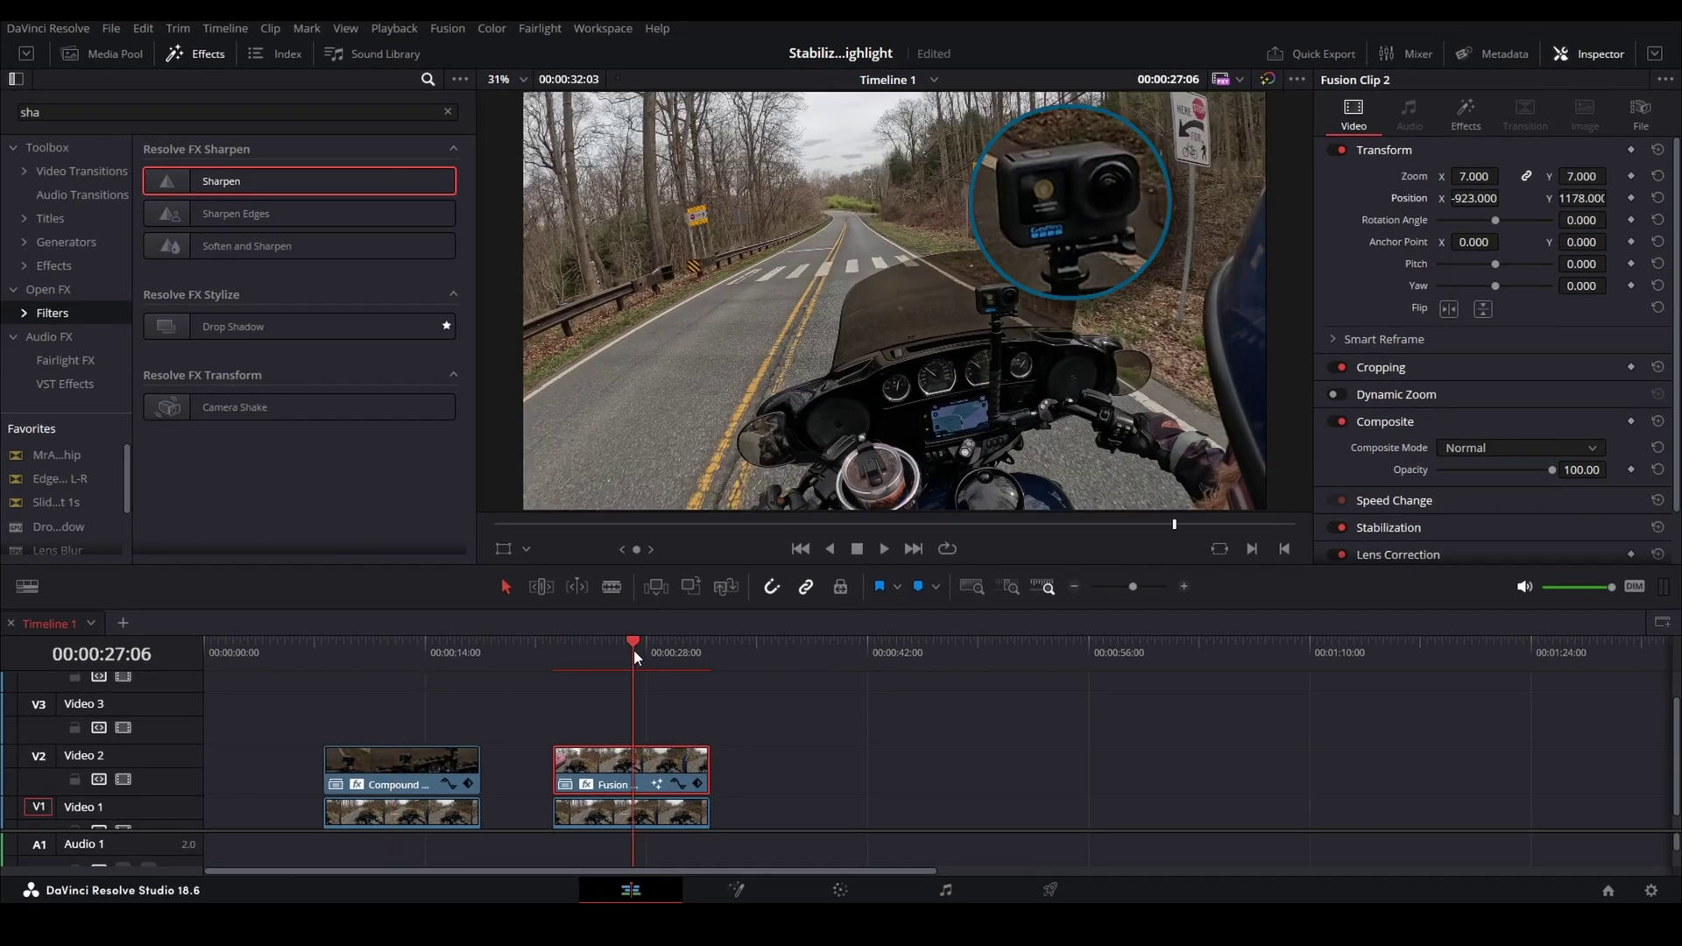
{"action": "left_click", "coordinate": [405, 650]}
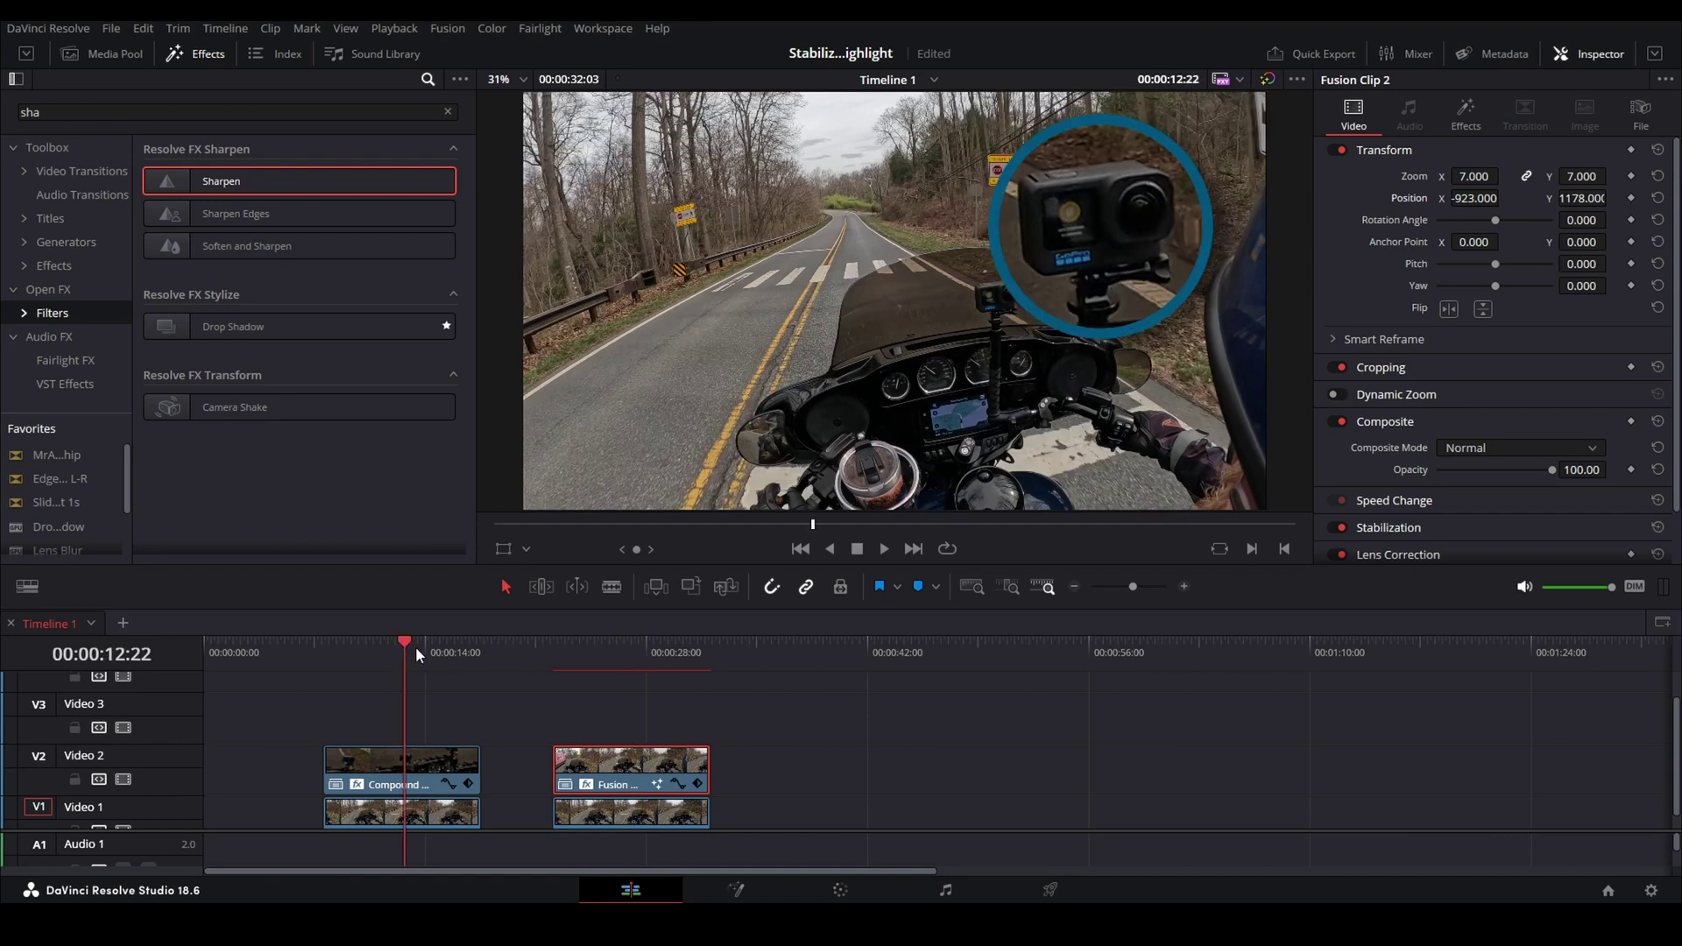
{"action": "left_click", "coordinate": [628, 655]}
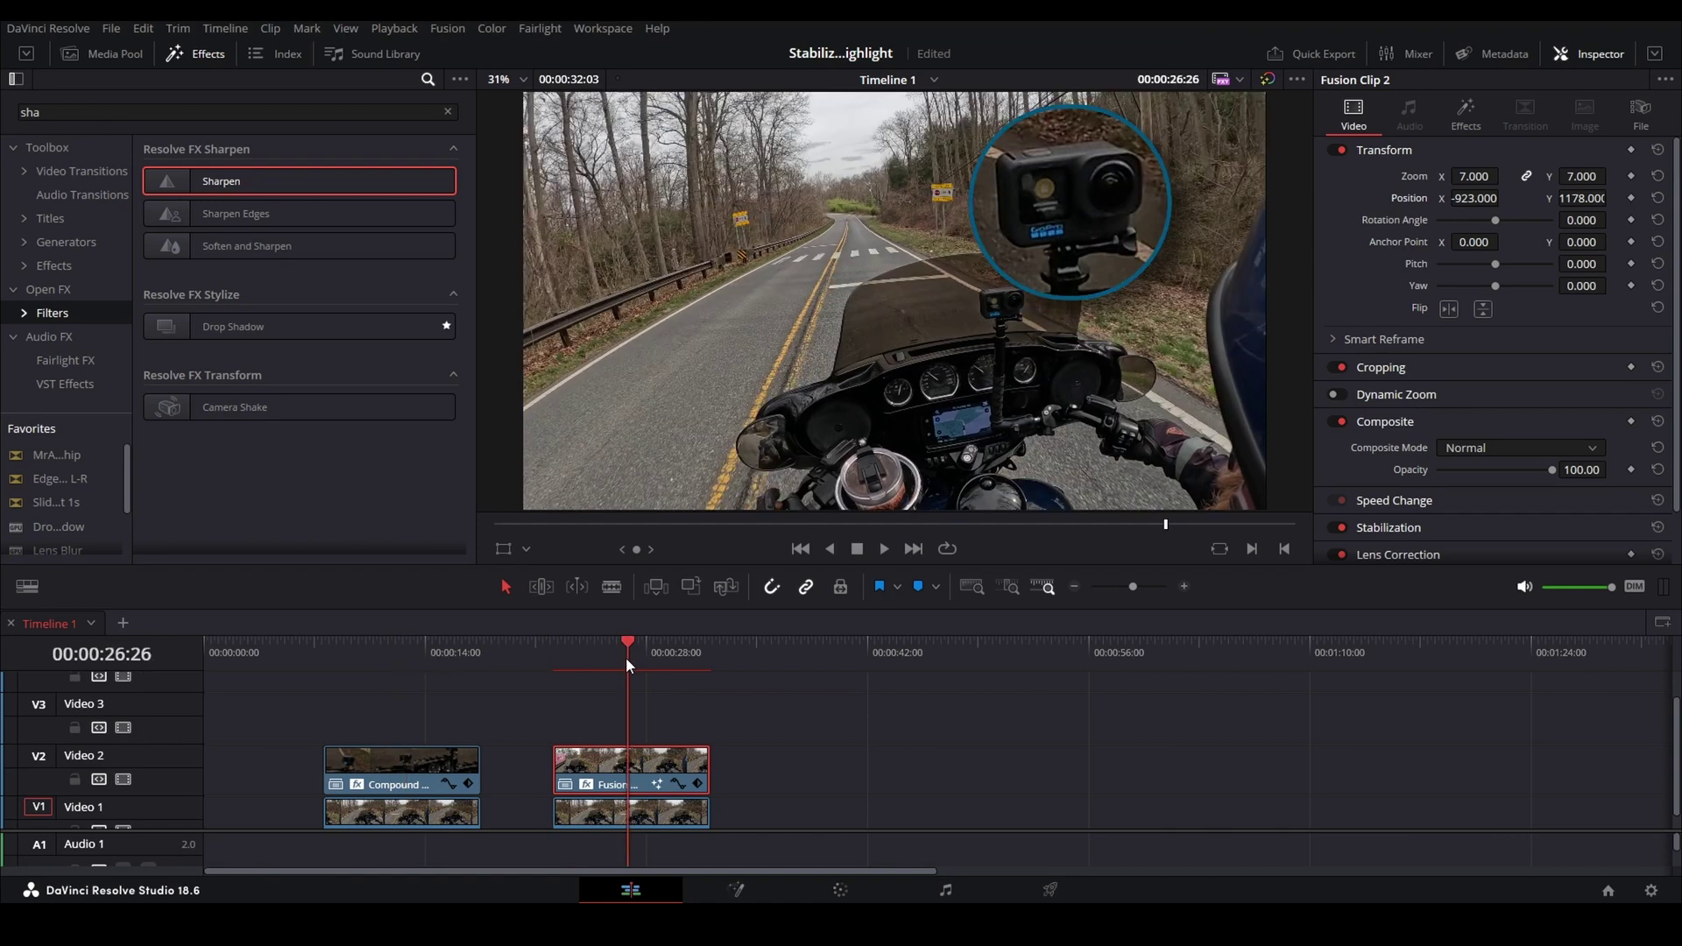
{"action": "left_click", "coordinate": [563, 655]}
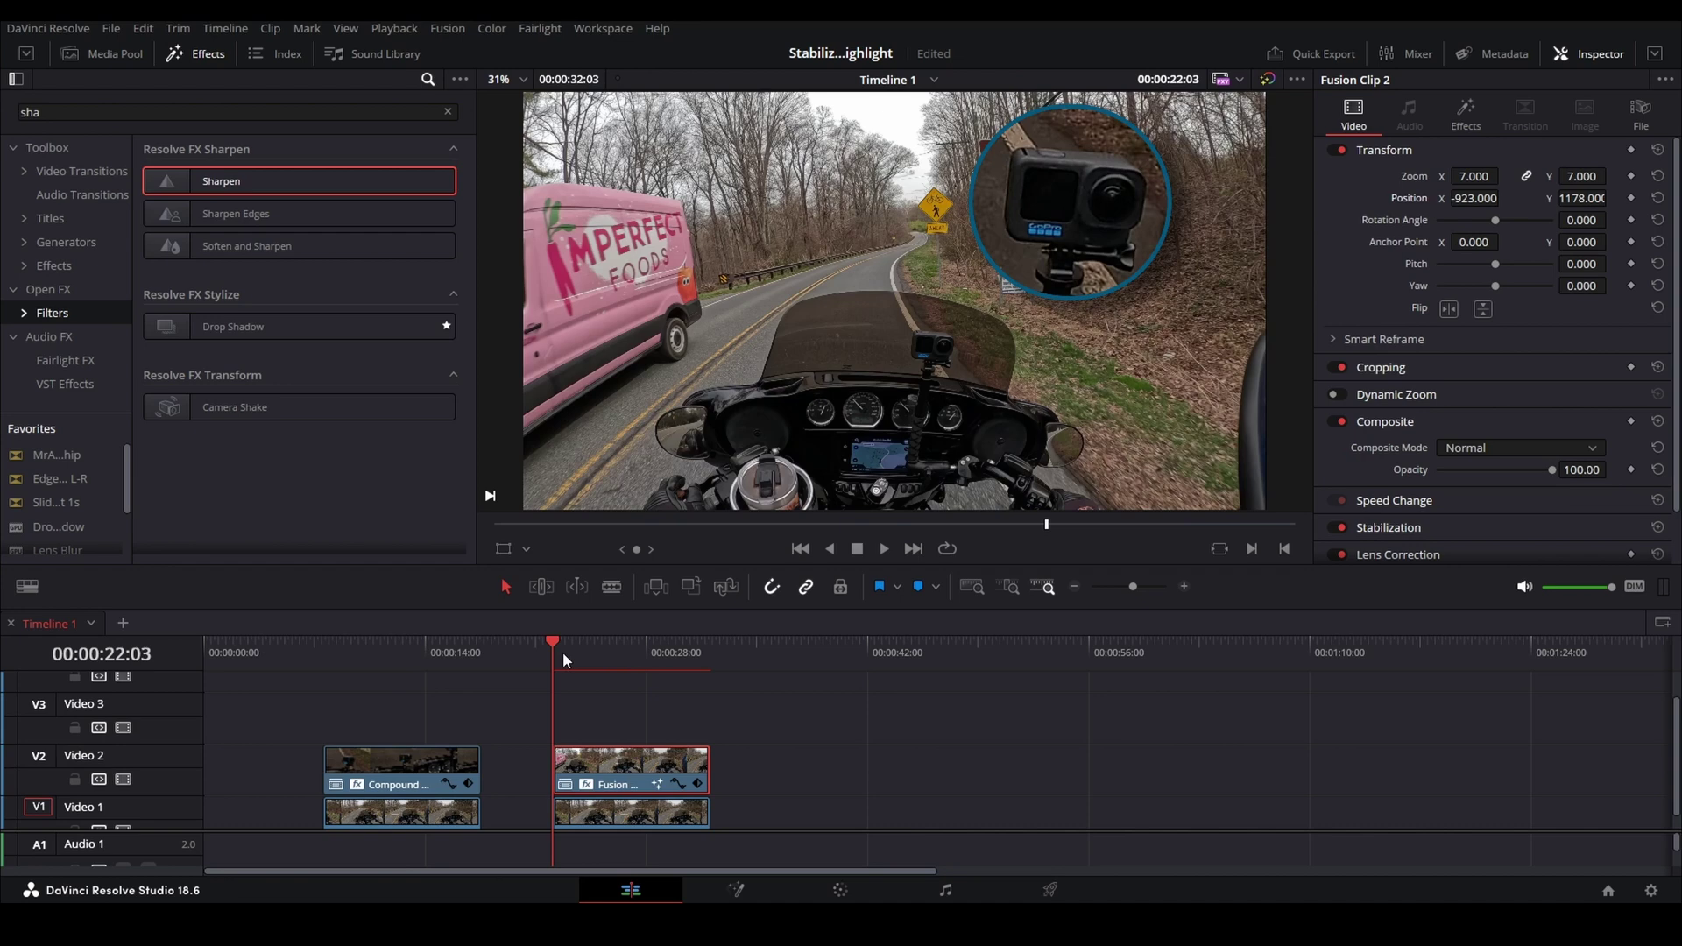